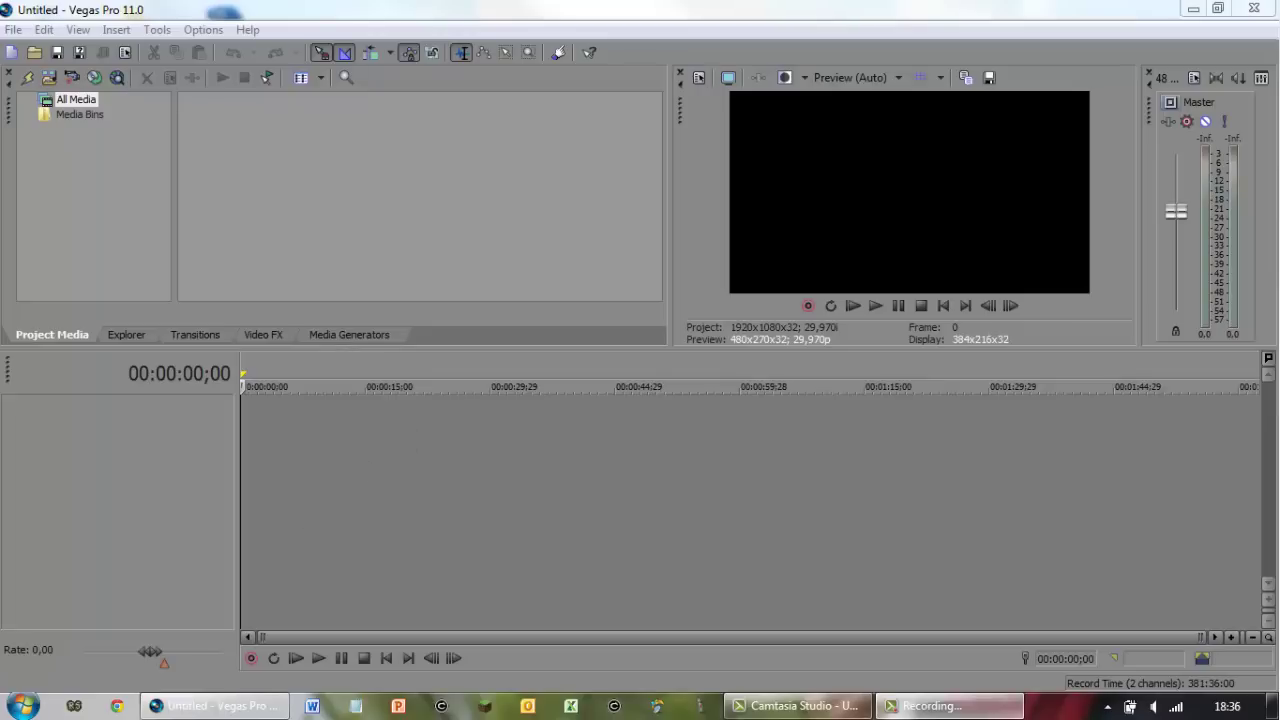
Browse to the Desktop folder in Explorer and check the MK7 test image and MVI_6600 video.
left_click(22, 706)
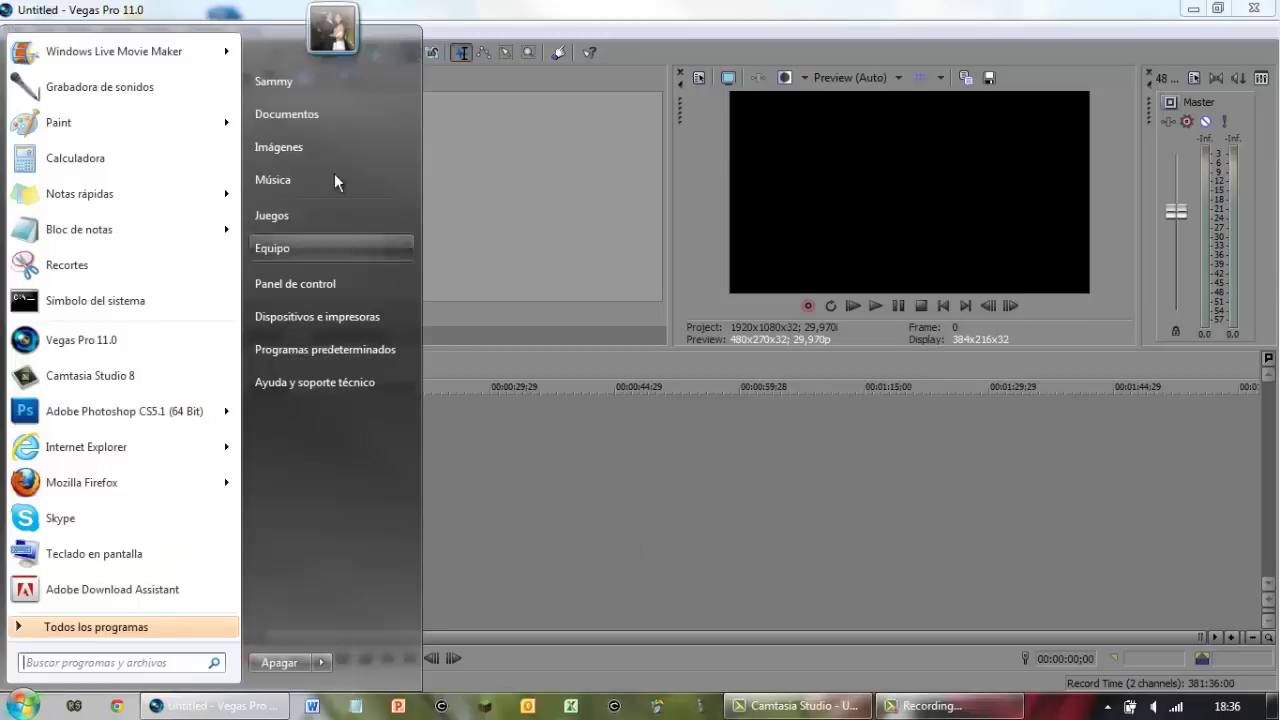
left_click(316, 117)
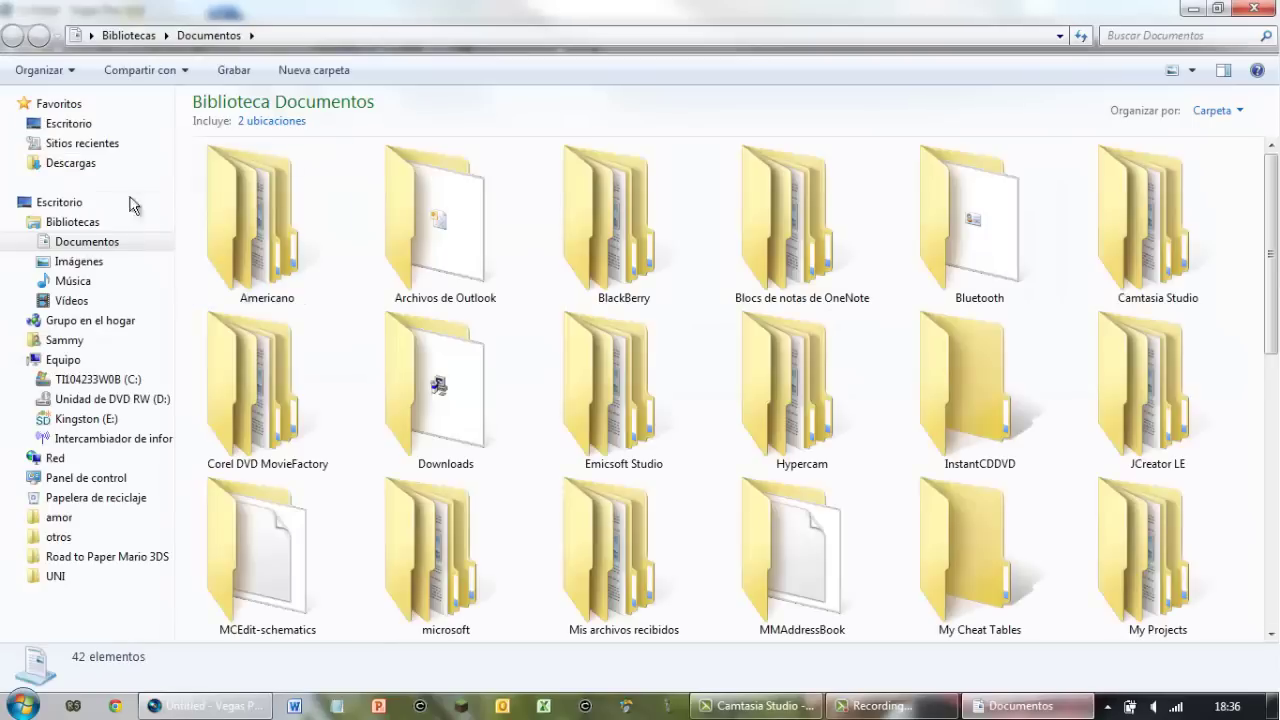
left_click(60, 123)
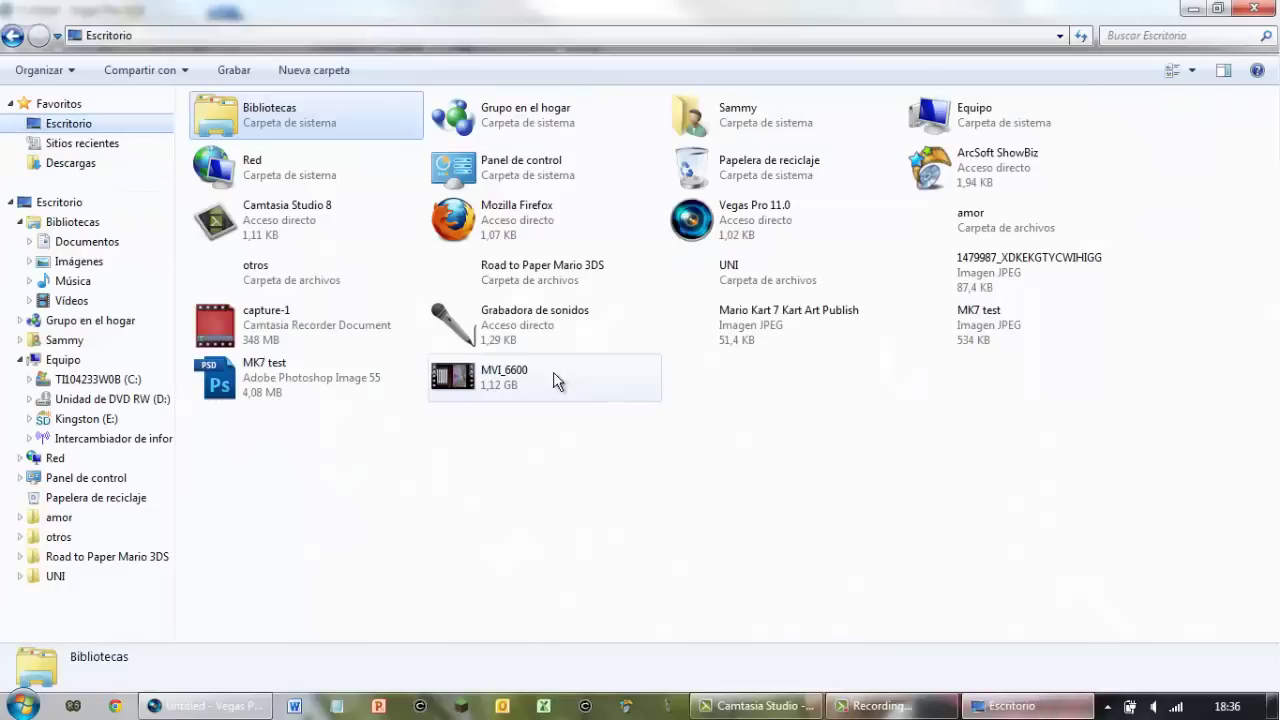
left_click(968, 335)
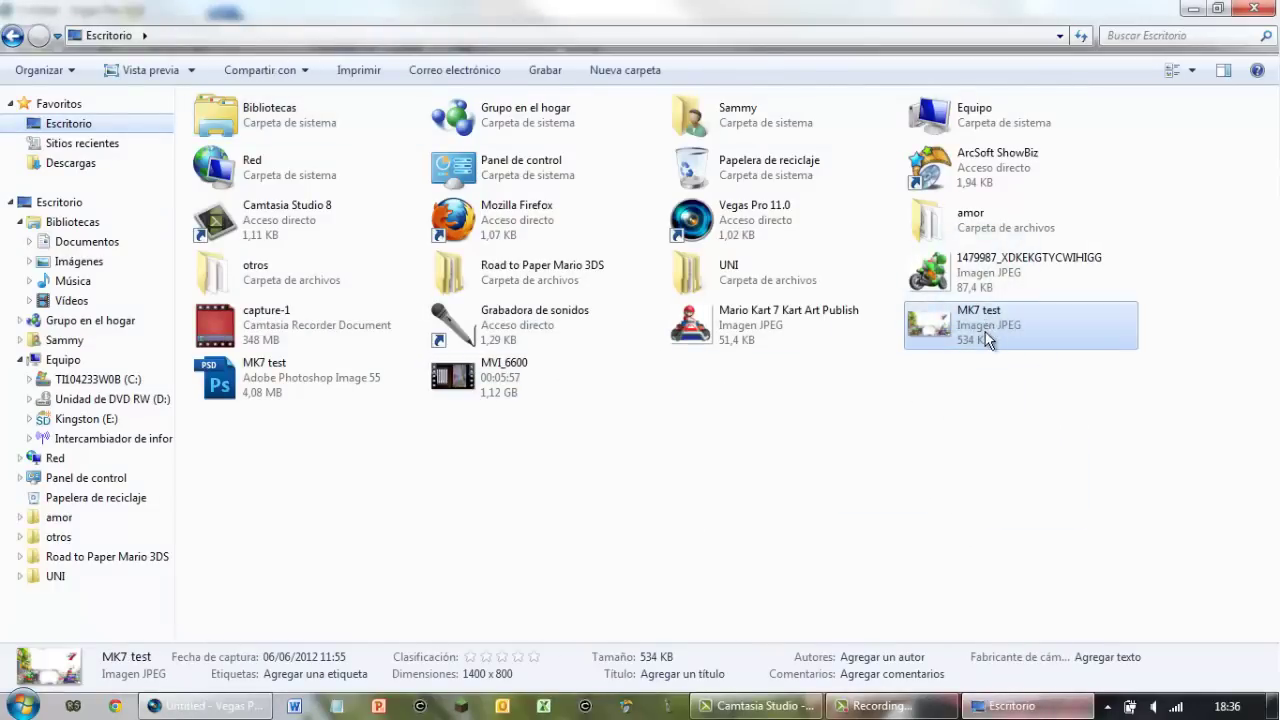
left_click(497, 380)
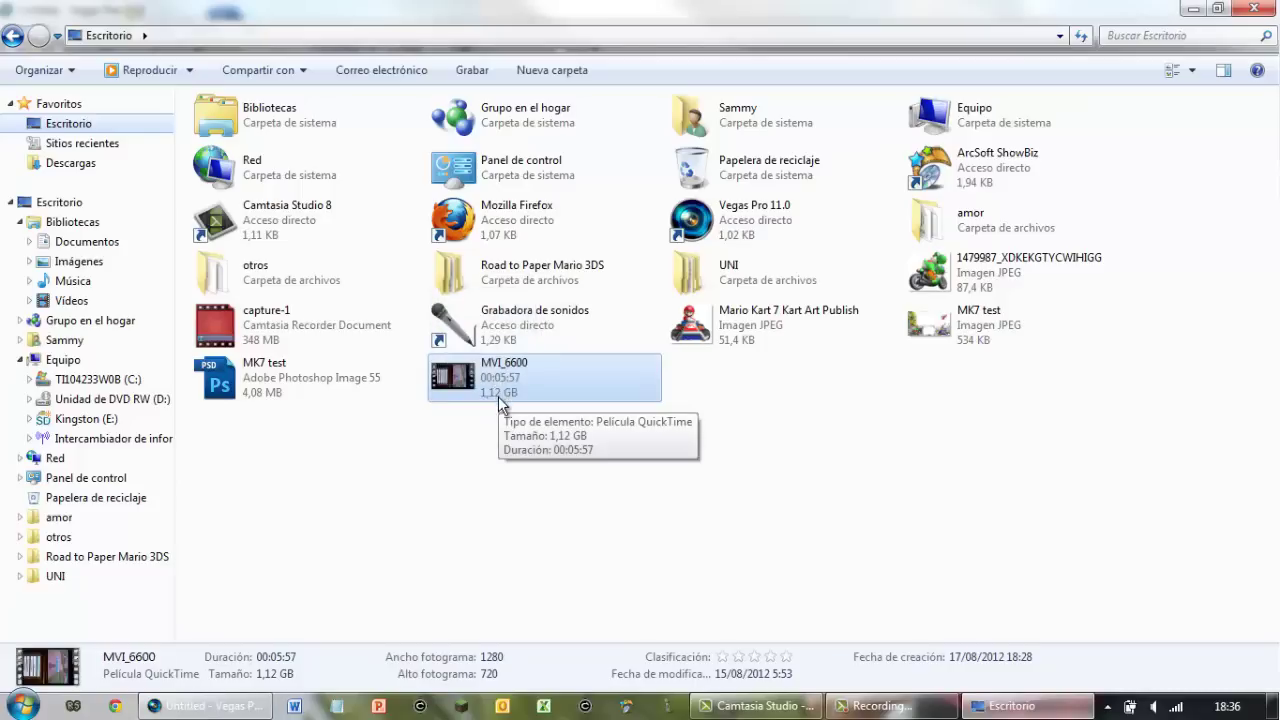
left_click(457, 446)
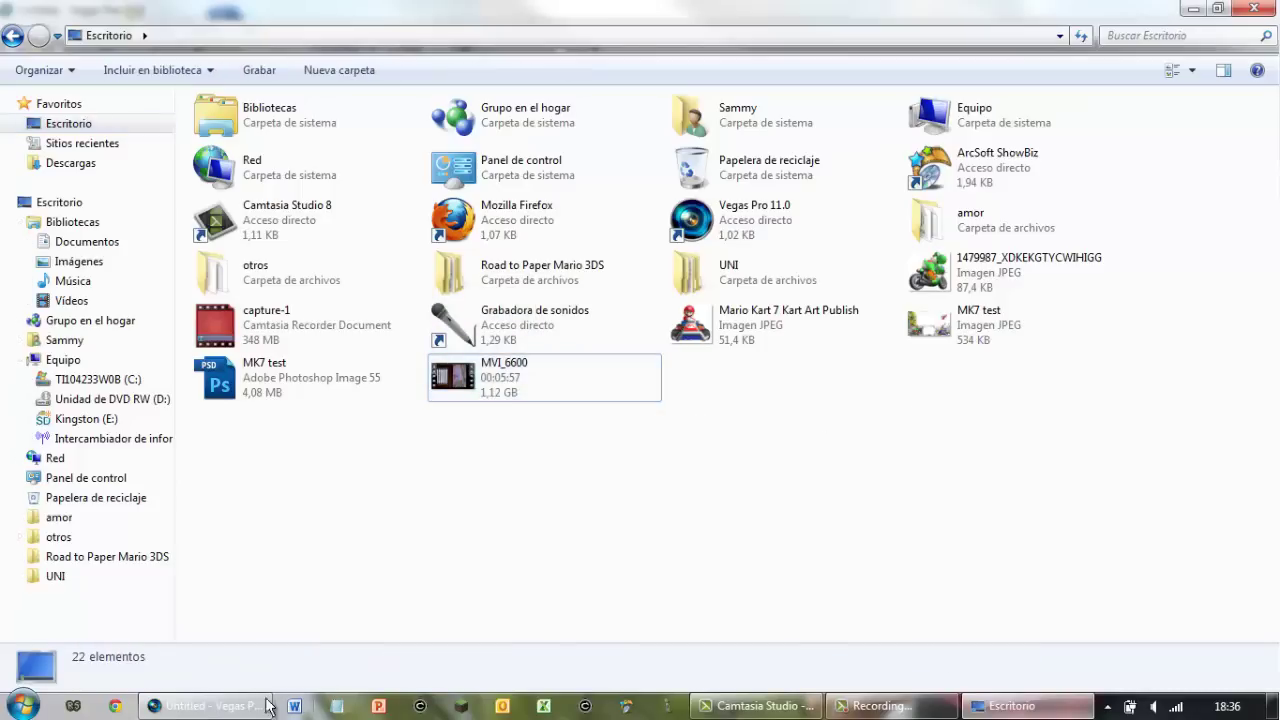
left_click(268, 706)
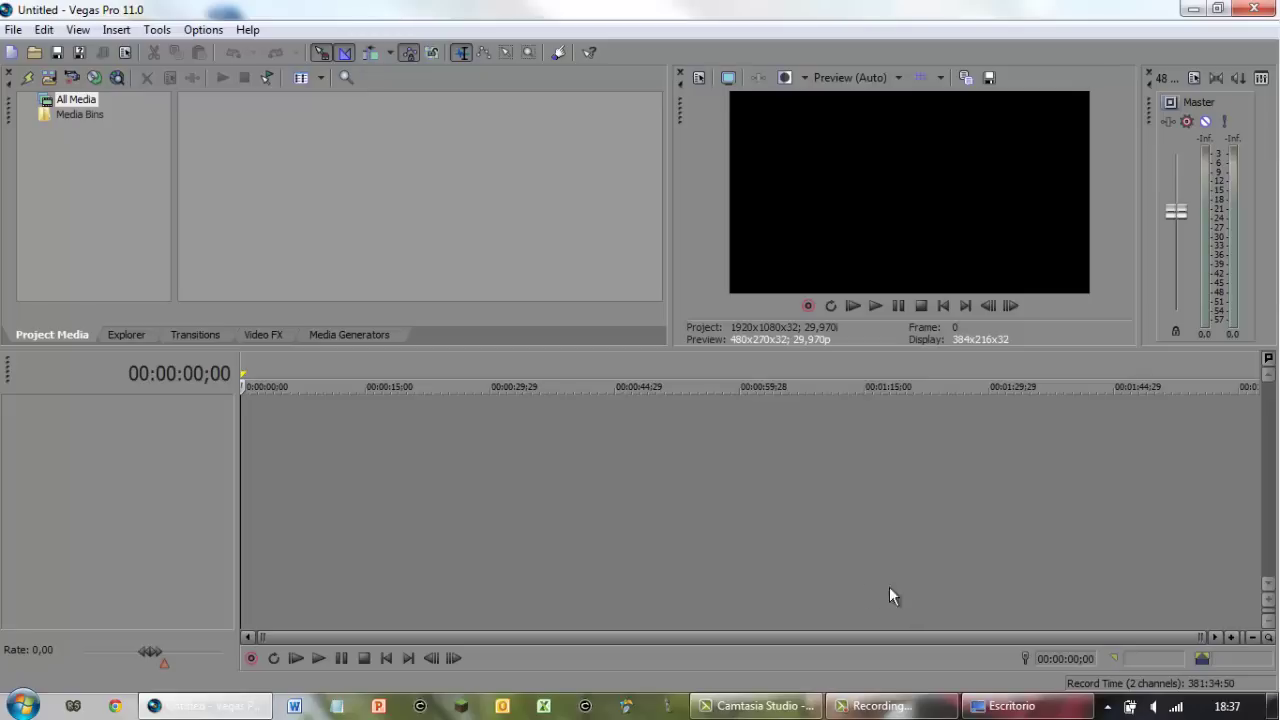
Import MVI_6600 and MK7 test from the Desktop into Project Media.
left_click(48, 80)
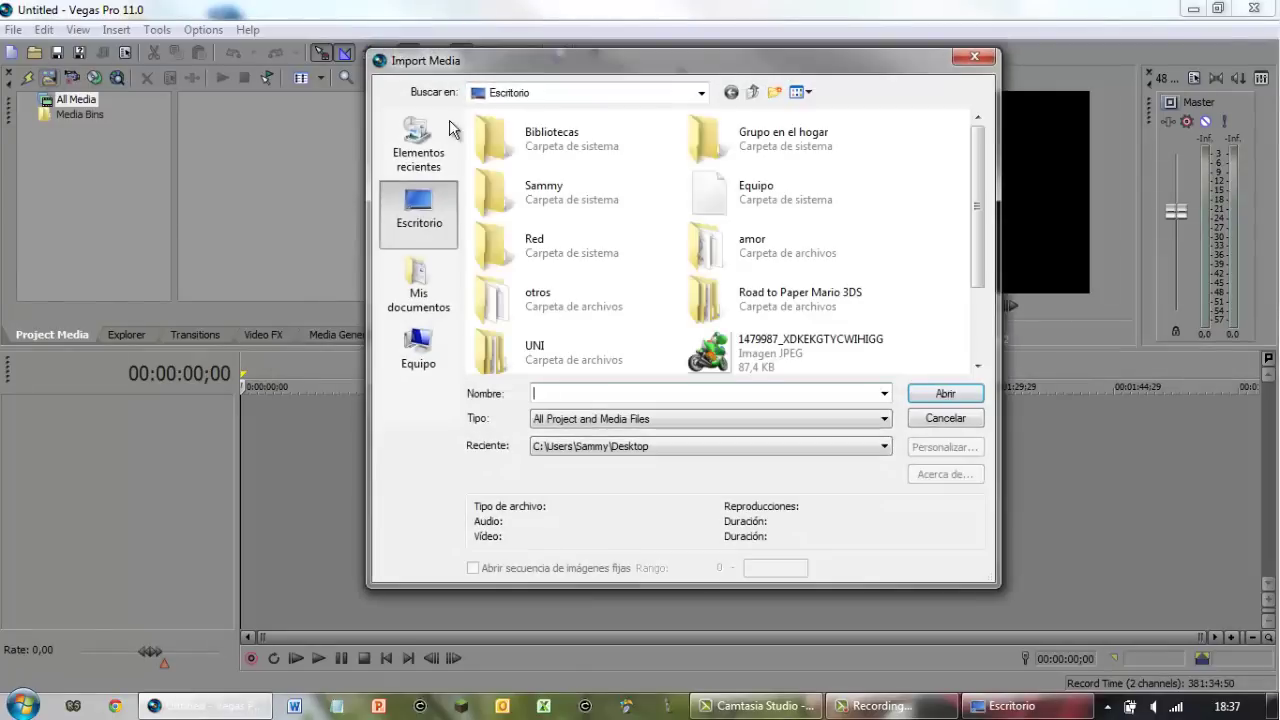
left_click_drag(978, 163, 925, 311)
left_click(850, 348)
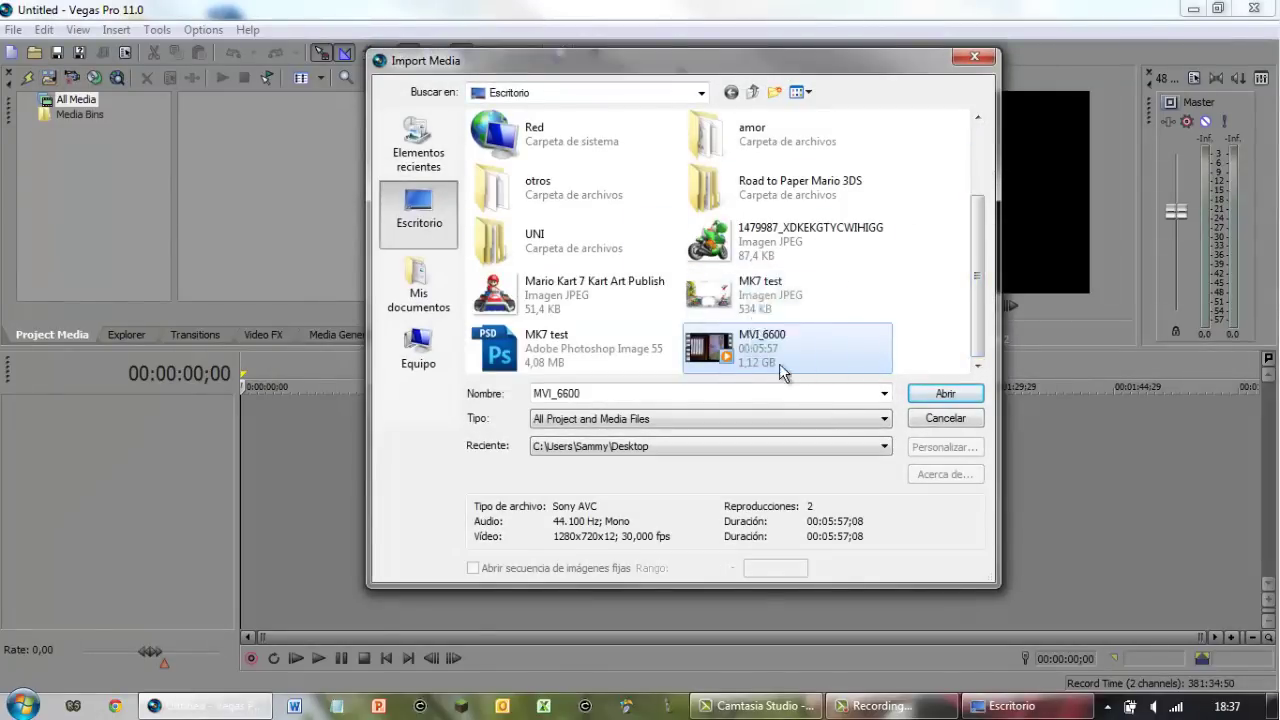
left_click(760, 303, "ctrl")
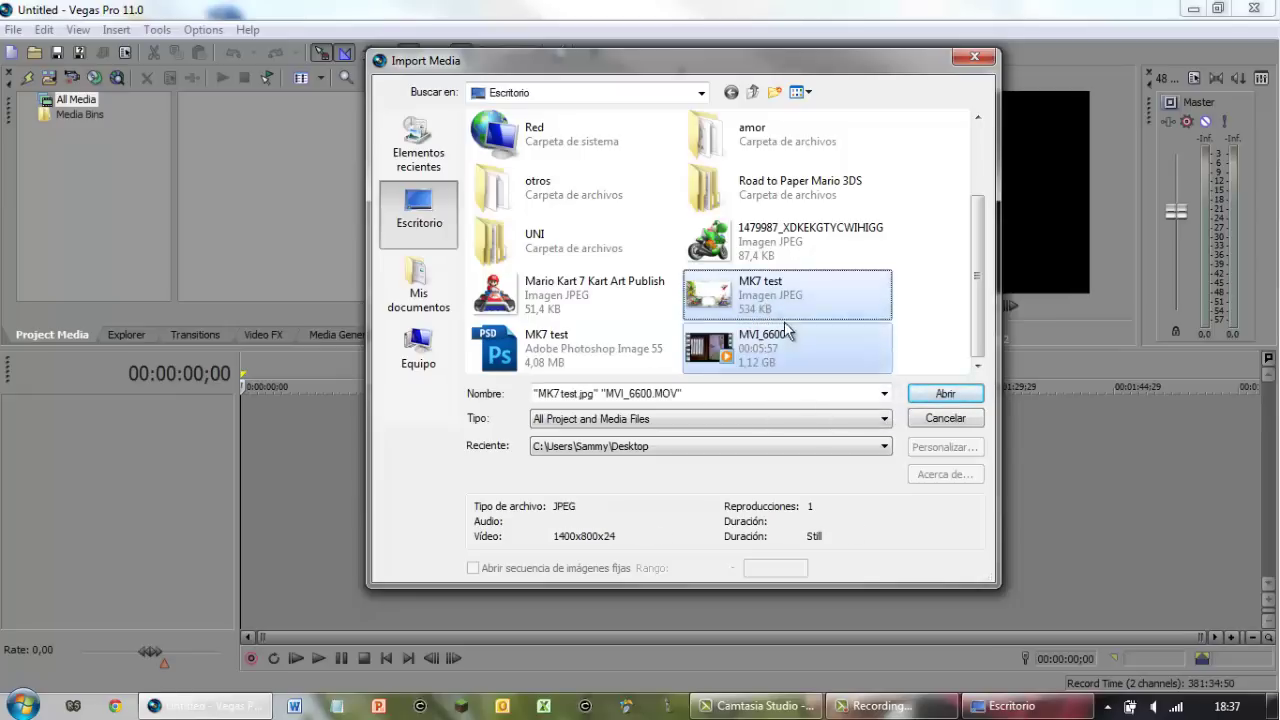
left_click(945, 394)
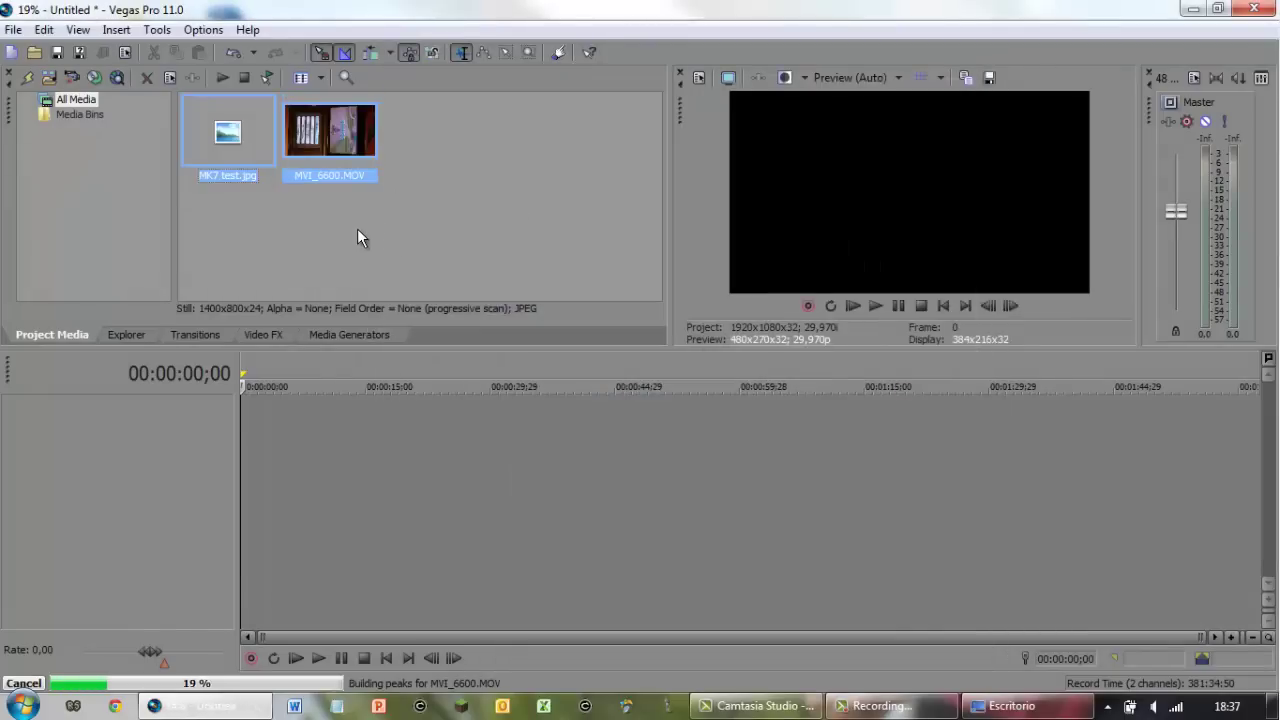
Place MVI_6600 on tracks 1–2 and the MK7 test image on track 3.
left_click(359, 234)
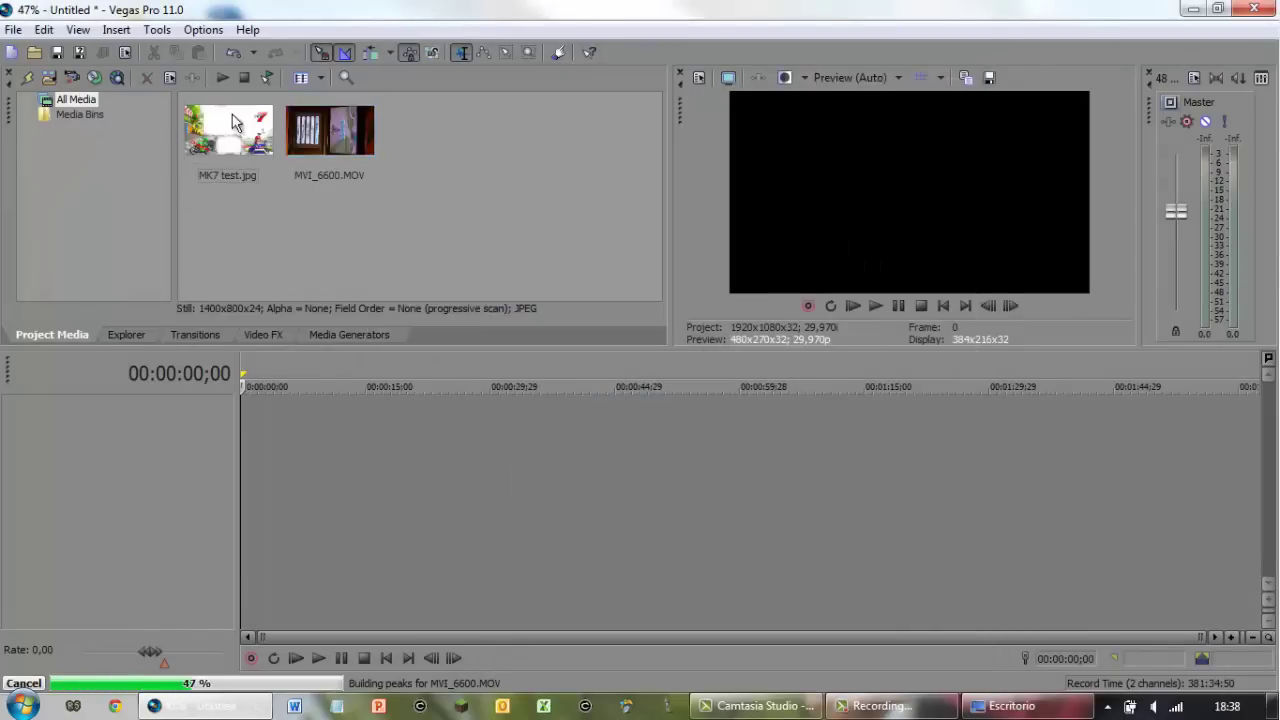
left_click_drag(237, 120, 290, 404)
left_click_drag(310, 174, 261, 410)
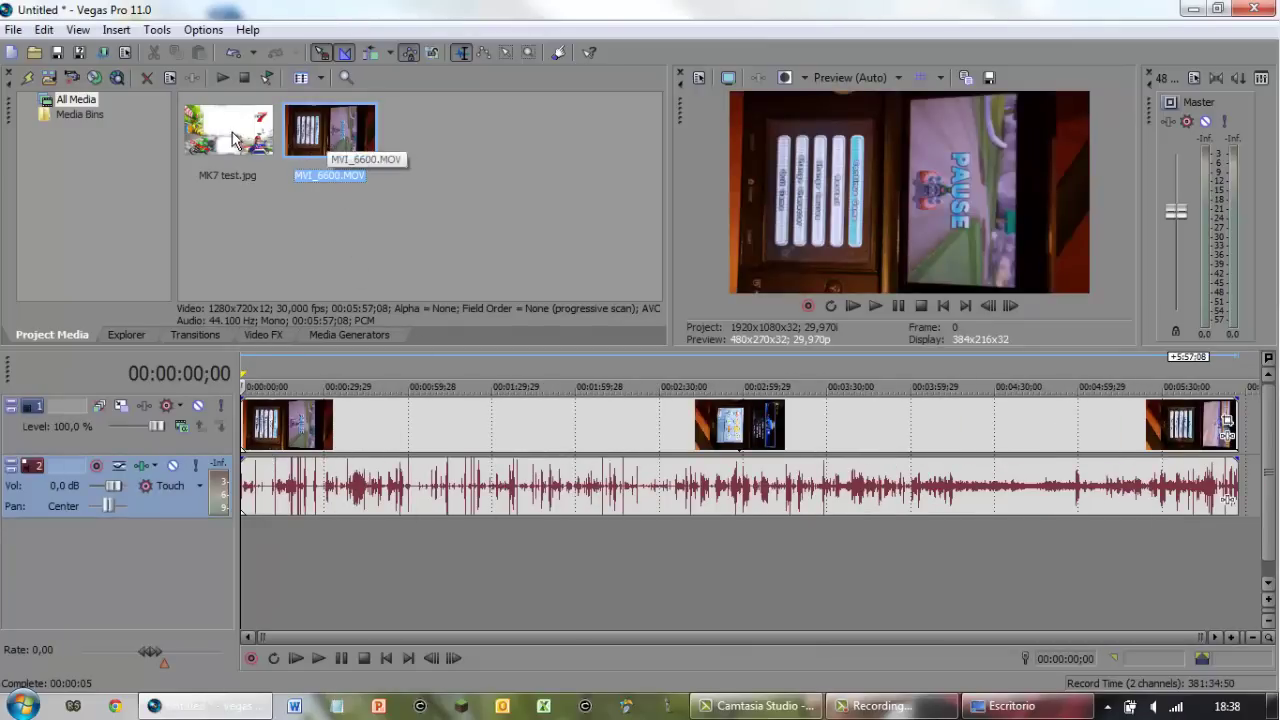
left_click_drag(232, 139, 254, 238)
left_click_drag(281, 546, 248, 546)
Stretch the MK7 test image to the video's full length and scrub the preview.
left_click_drag(654, 540, 1238, 548)
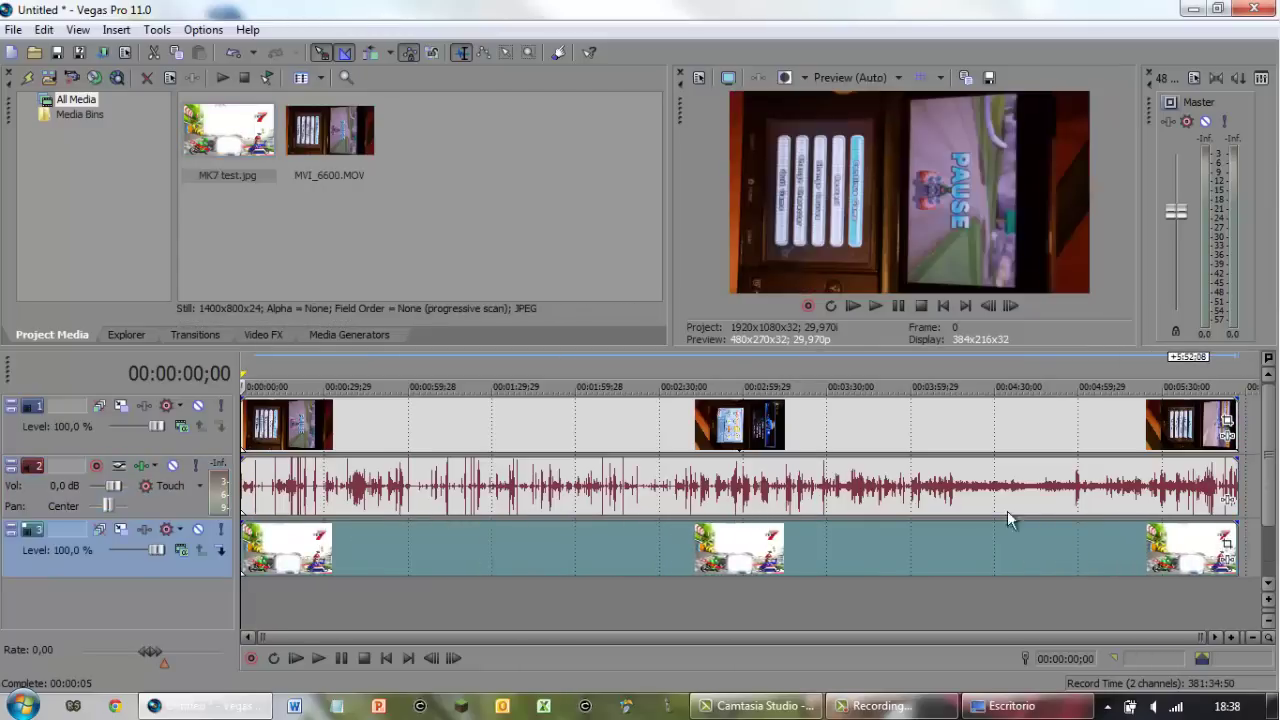
left_click(310, 596)
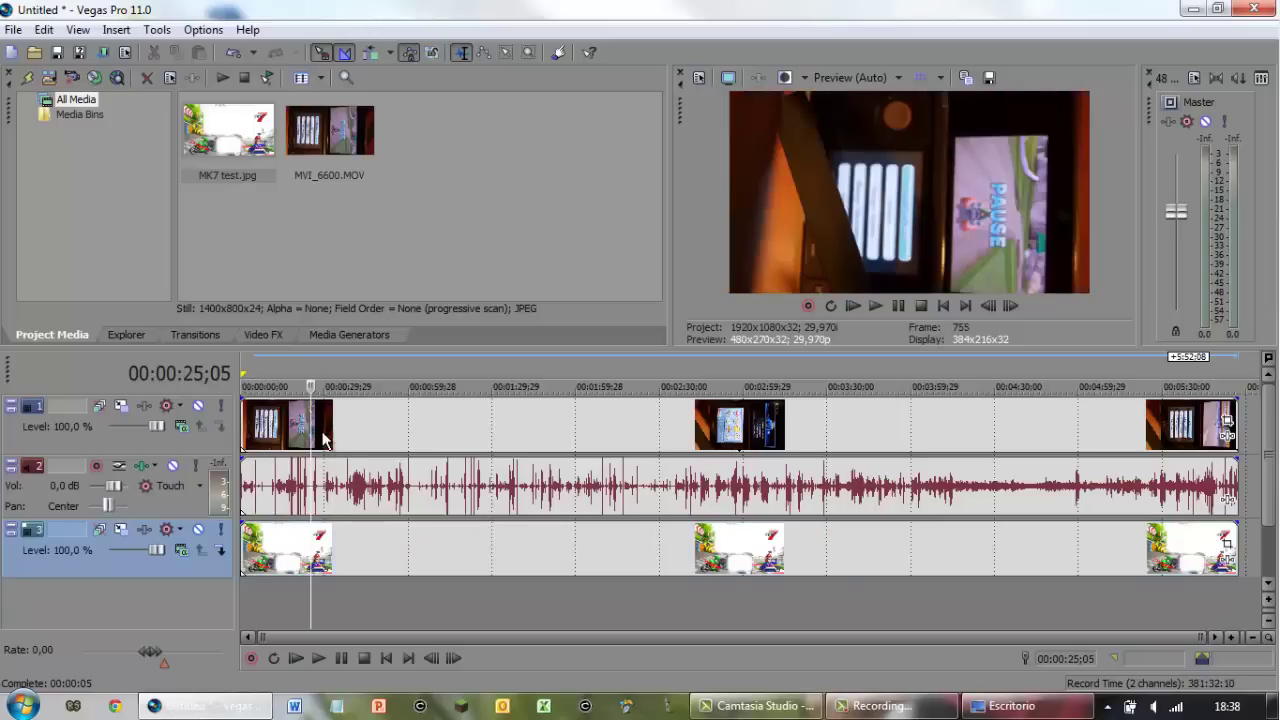
left_click_drag(313, 430, 1124, 342)
Delete MVI_6600 from the timeline and remove it from Project Media.
left_click(538, 433)
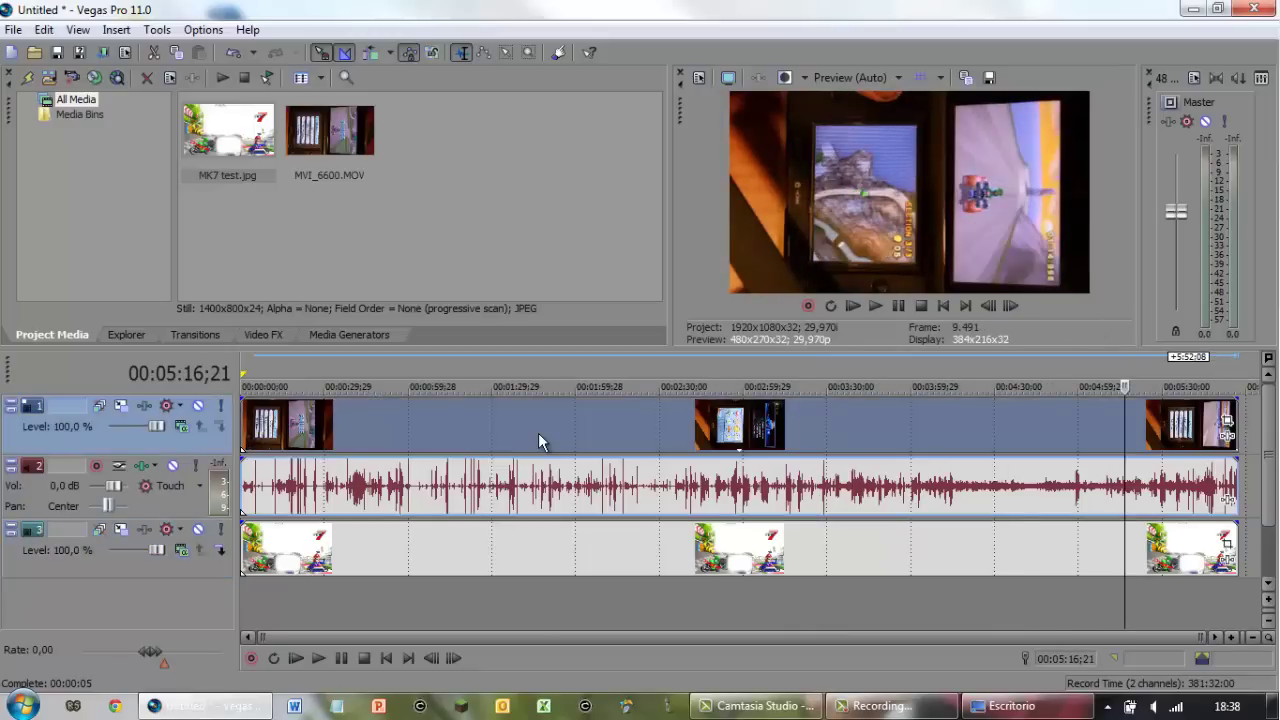
key("Delete")
left_click(330, 130)
left_click(147, 77)
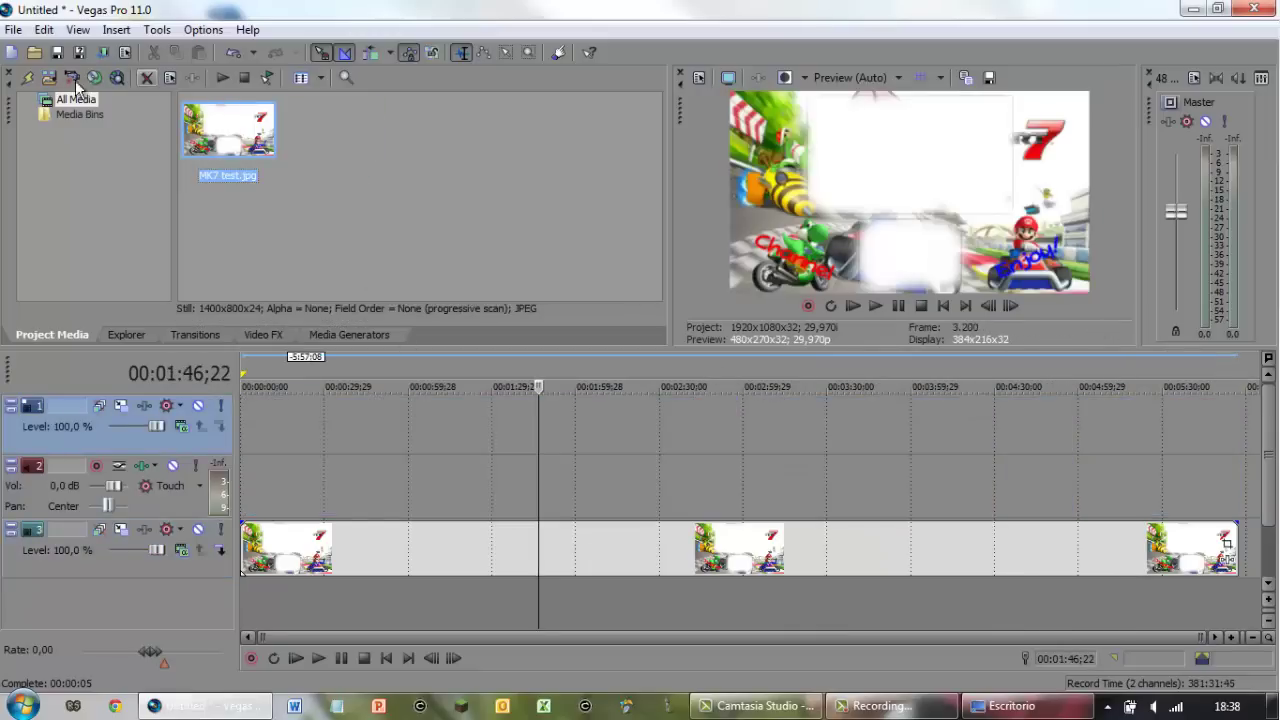
Import MVI_6601 from Kingston (E:)\DCIM\100CANON into Project Media.
left_click(48, 80)
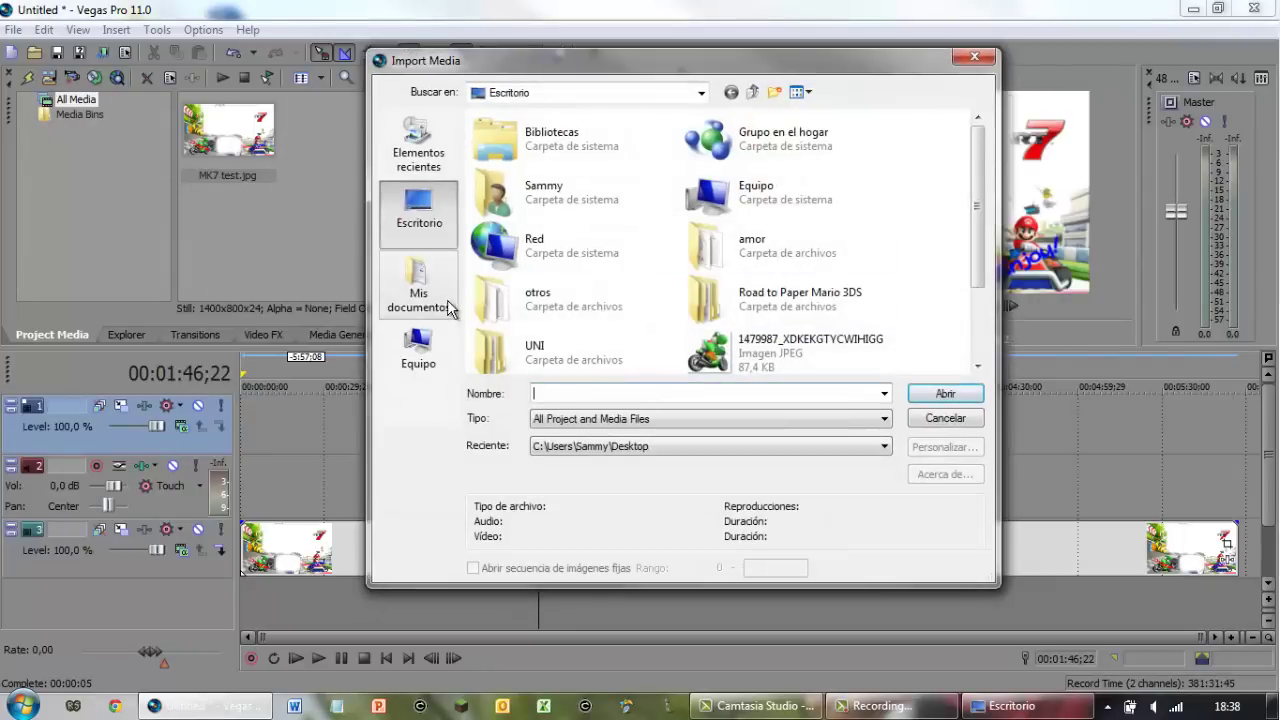
left_click(416, 280)
left_click(420, 350)
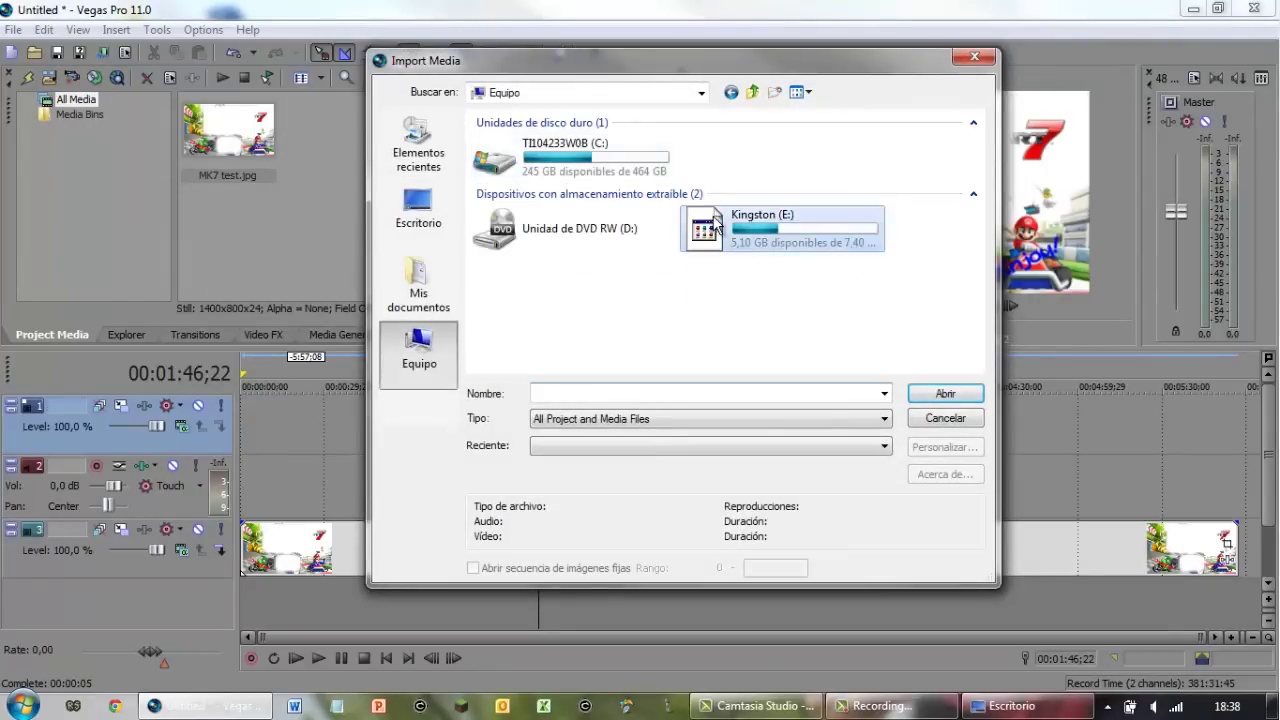
double_click(716, 226)
double_click(503, 140)
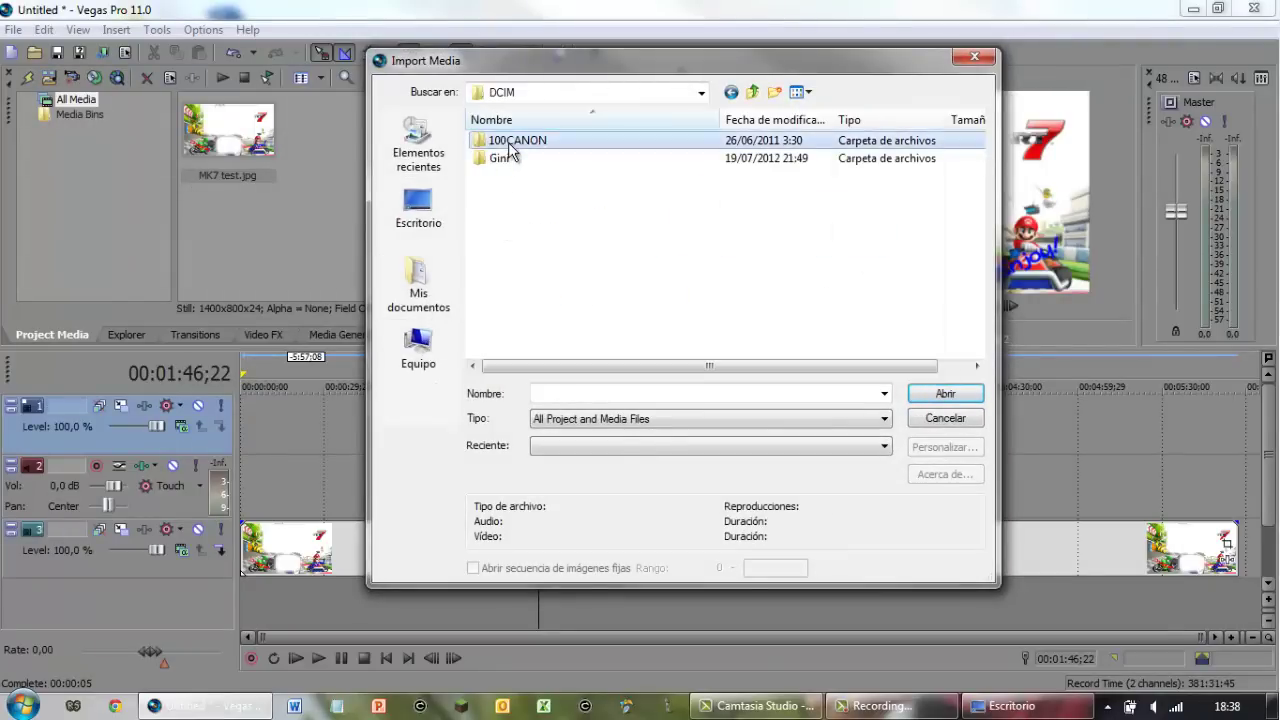
double_click(505, 140)
double_click(714, 280)
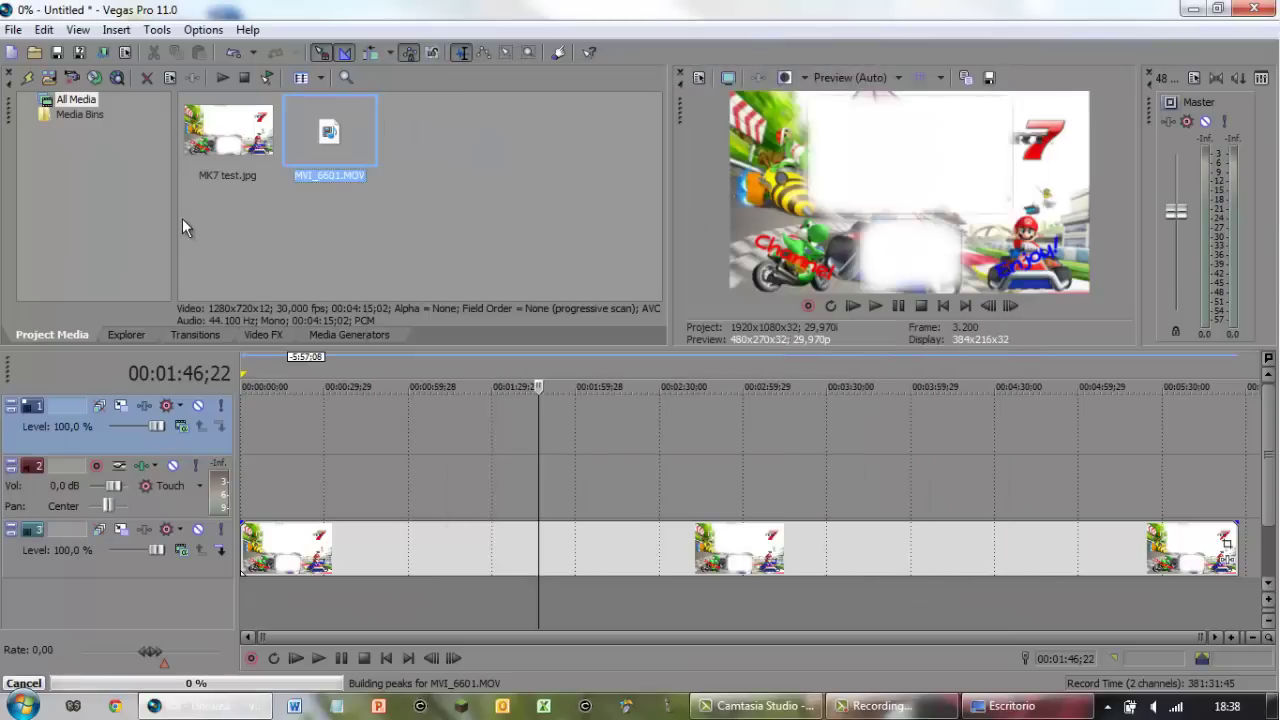
Add MVI_6601 to the timeline and shorten the background image to match its end.
left_click_drag(330, 137, 231, 422)
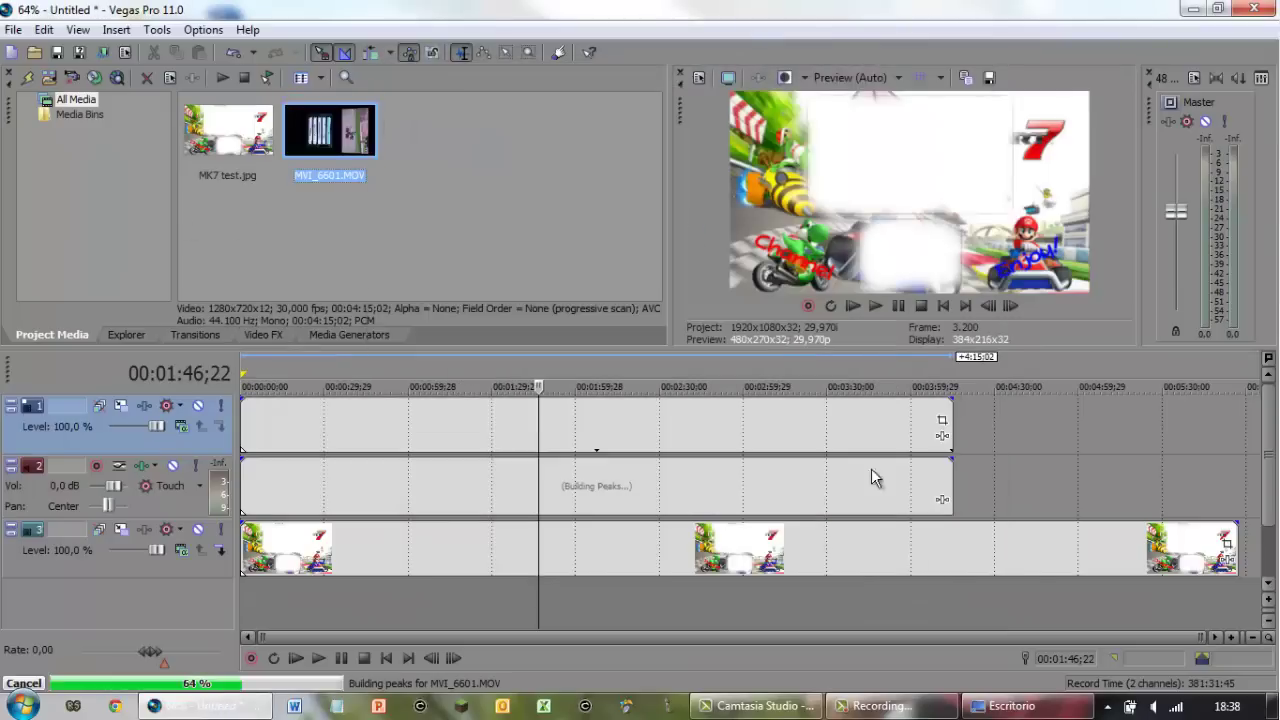
left_click(1190, 540)
left_click_drag(1236, 558, 952, 537)
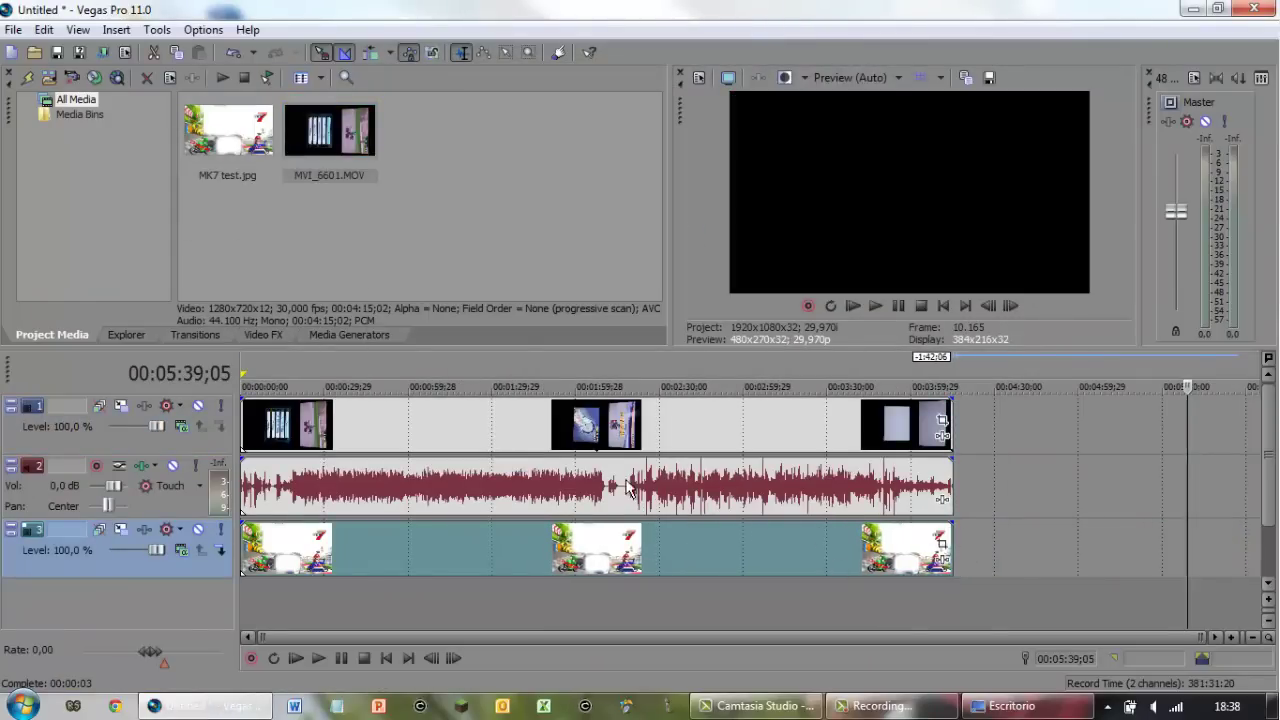
Move MVI_6601 and its audio to start at zero, previewing frames along the way.
left_click(334, 429)
left_click(349, 429)
left_click_drag(352, 429, 262, 437)
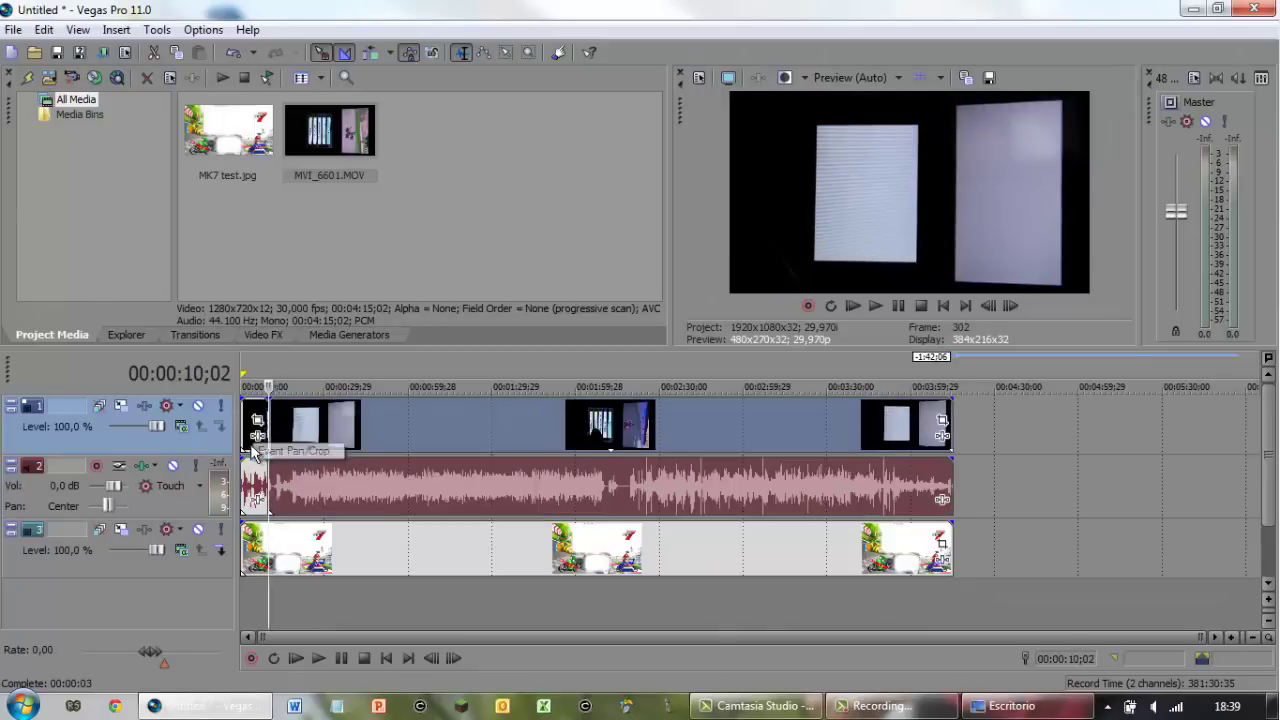
left_click(250, 455)
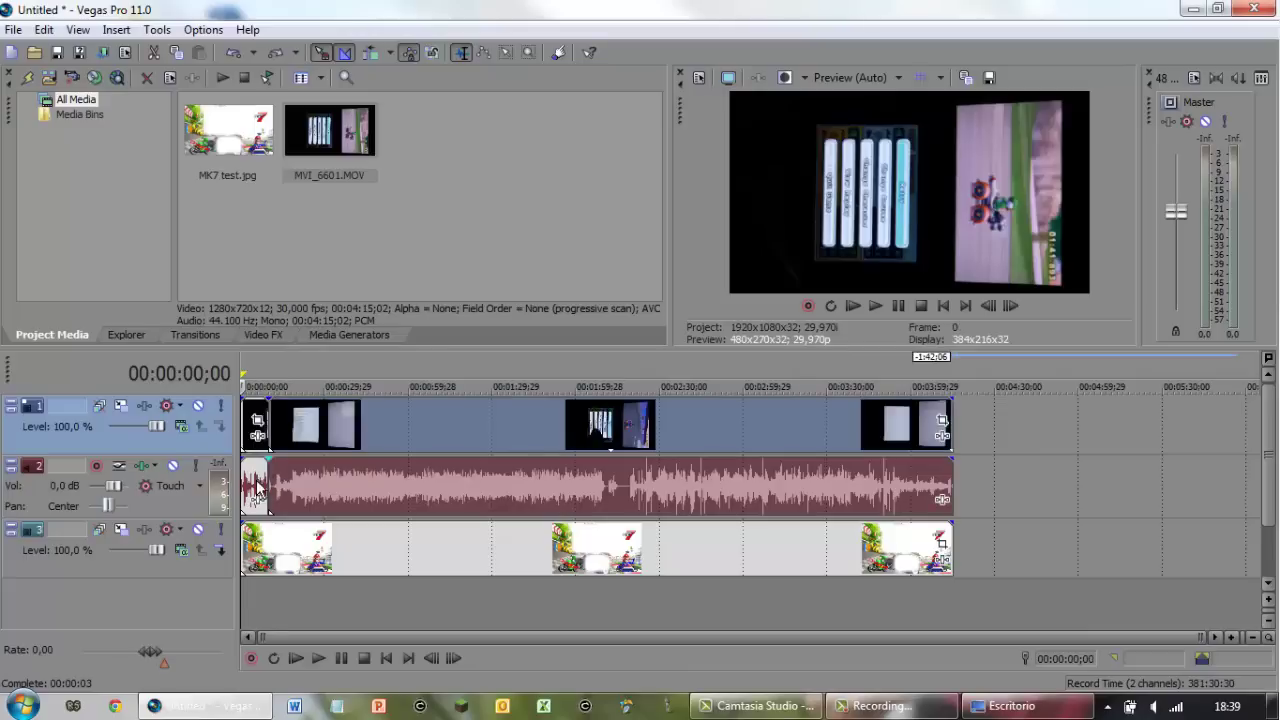
left_click(258, 485)
left_click_drag(388, 440, 299, 445)
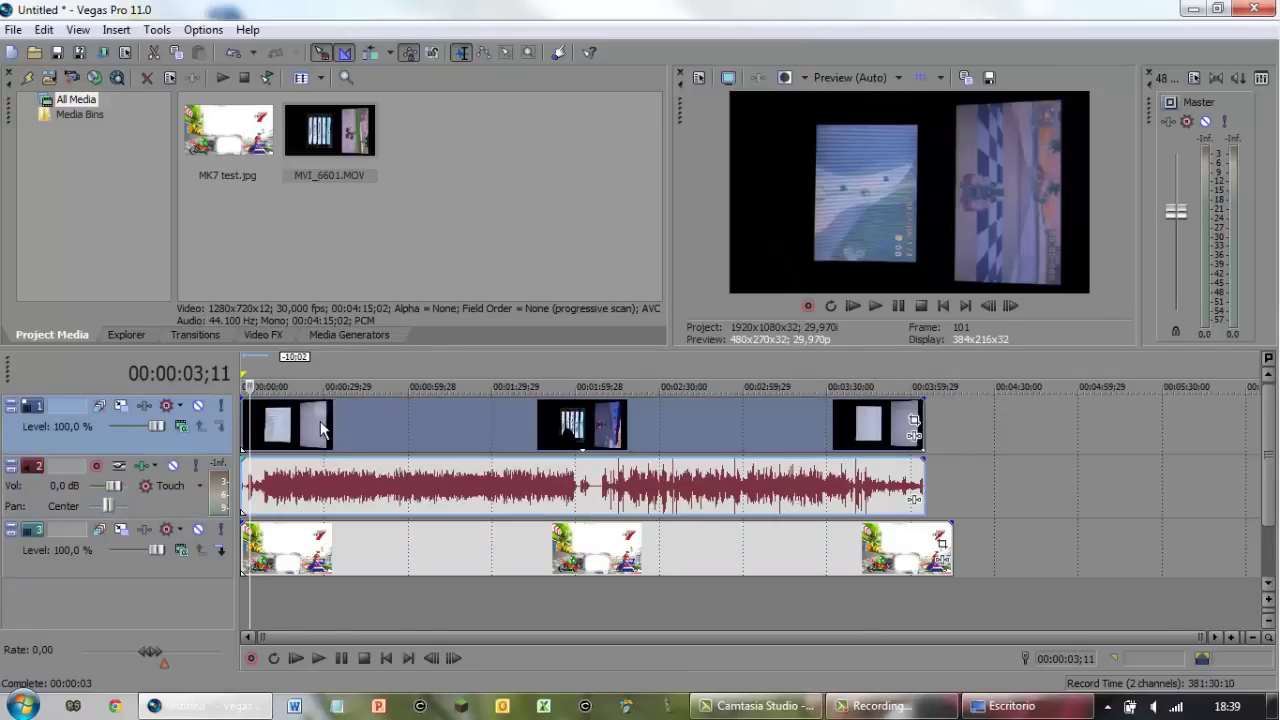
left_click(321, 428)
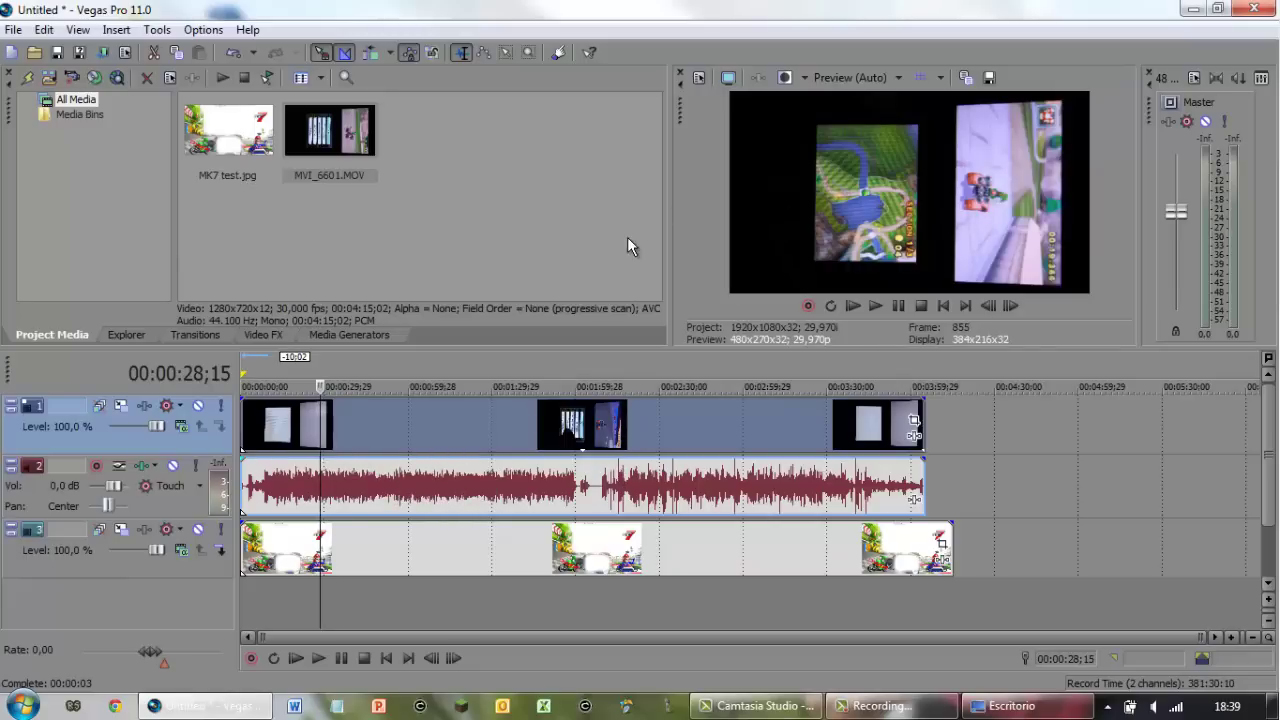
In MVI_6601's properties, turn off Maintain aspect ratio and choose Disable resample.
right_click(364, 428)
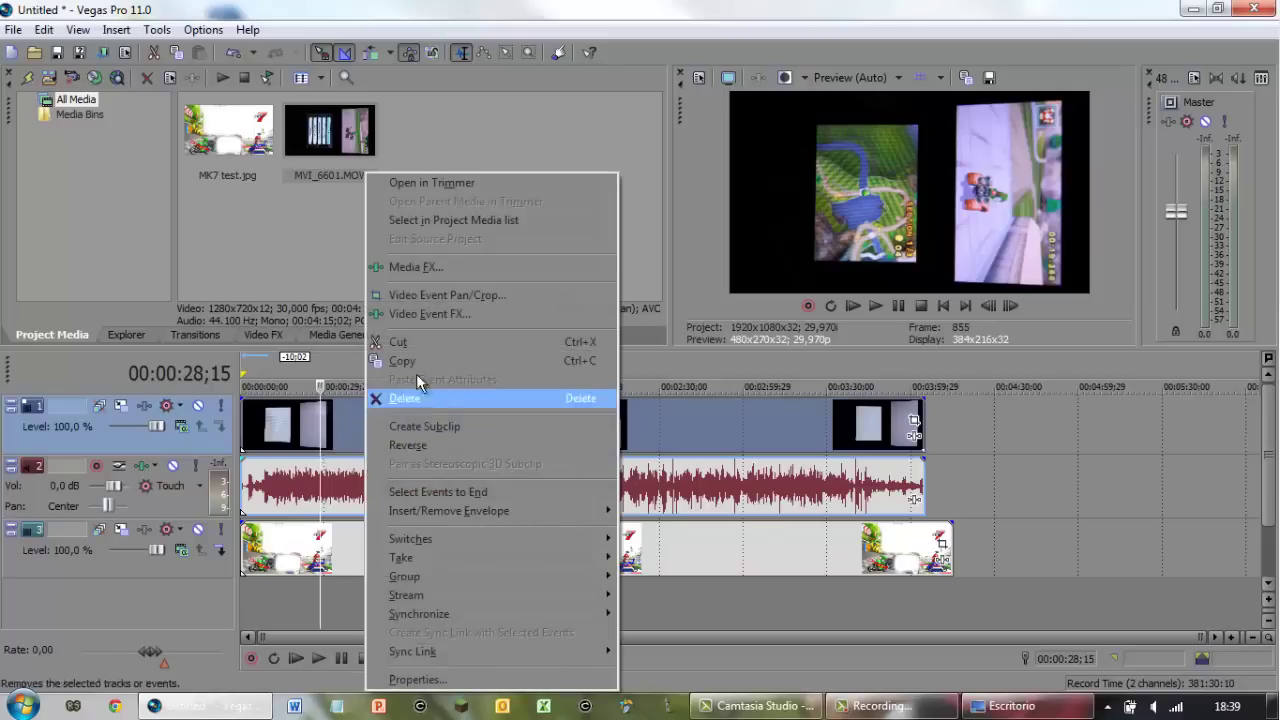
left_click(410, 680)
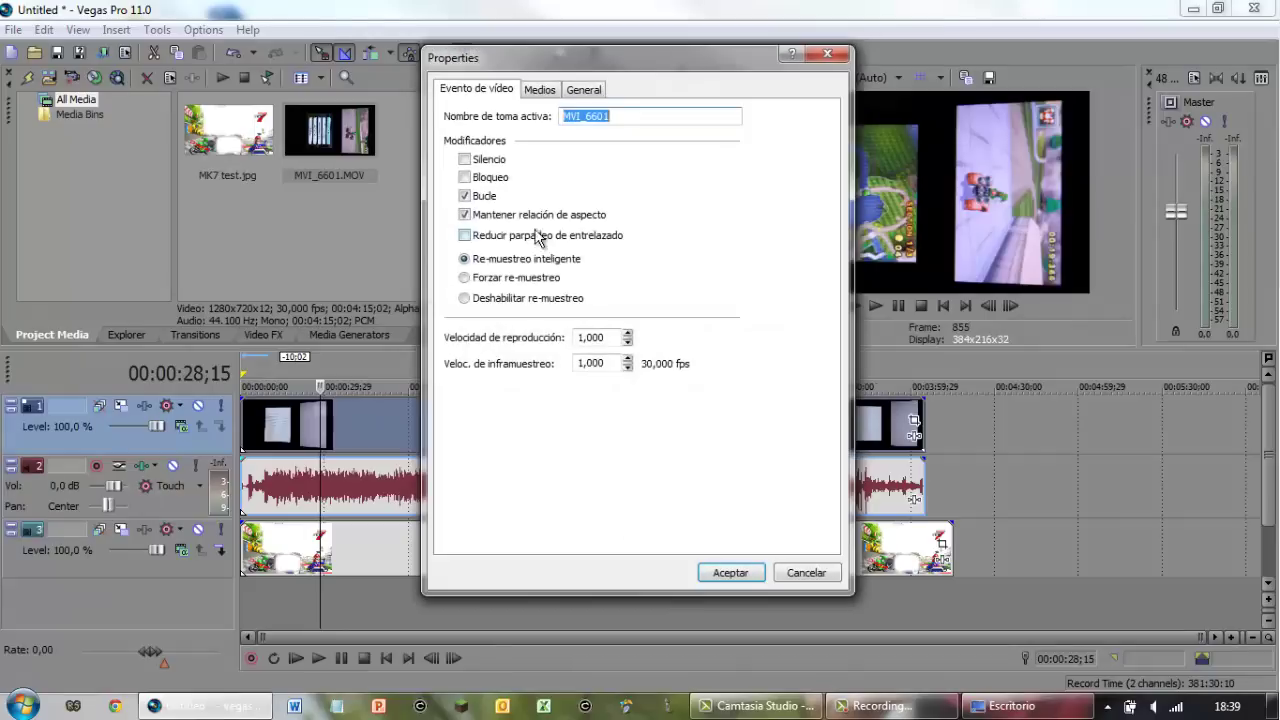
left_click(465, 215)
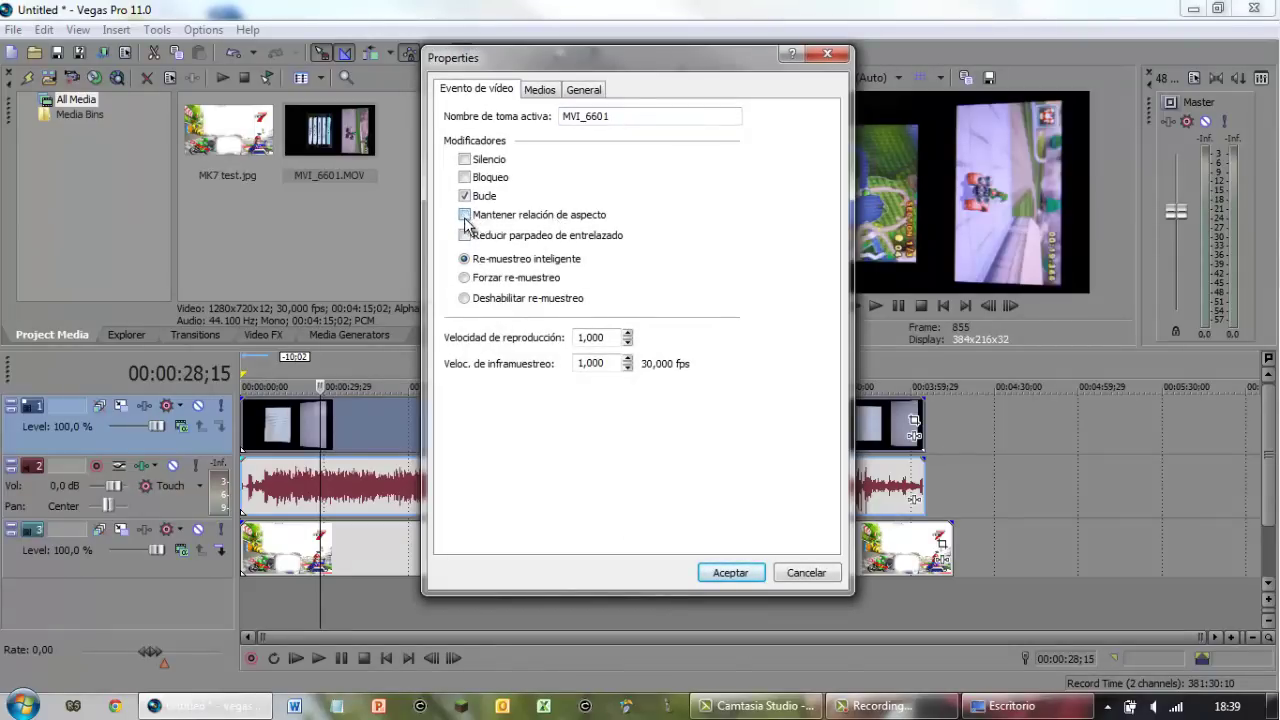
left_click(466, 298)
left_click(729, 573)
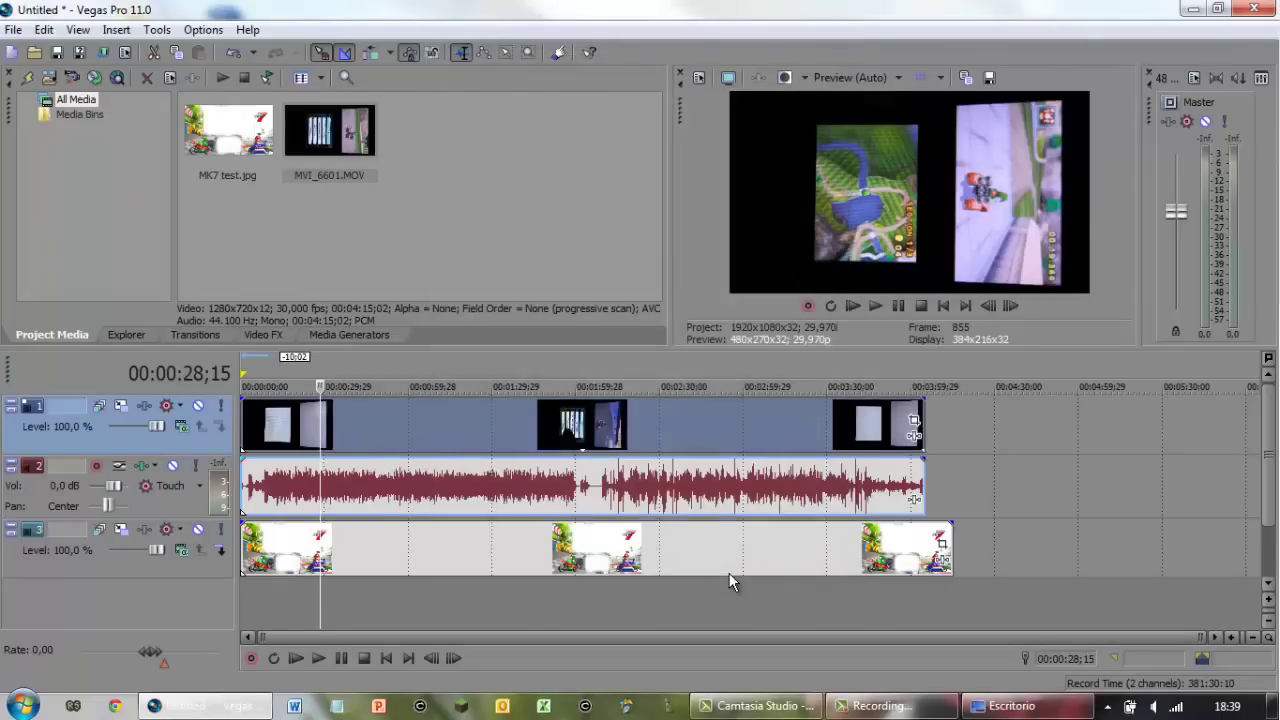
Set the clip's media rotation to 90° counterclockwise.
right_click(470, 424)
left_click(520, 678)
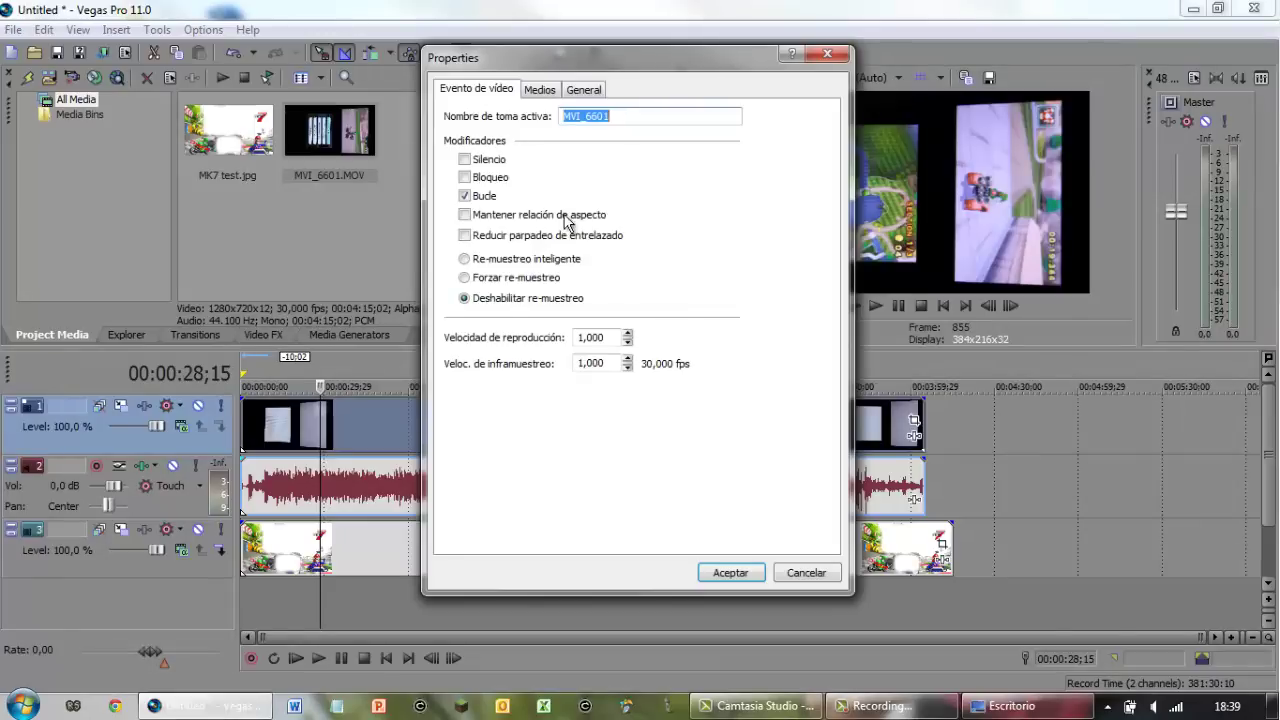
left_click(545, 93)
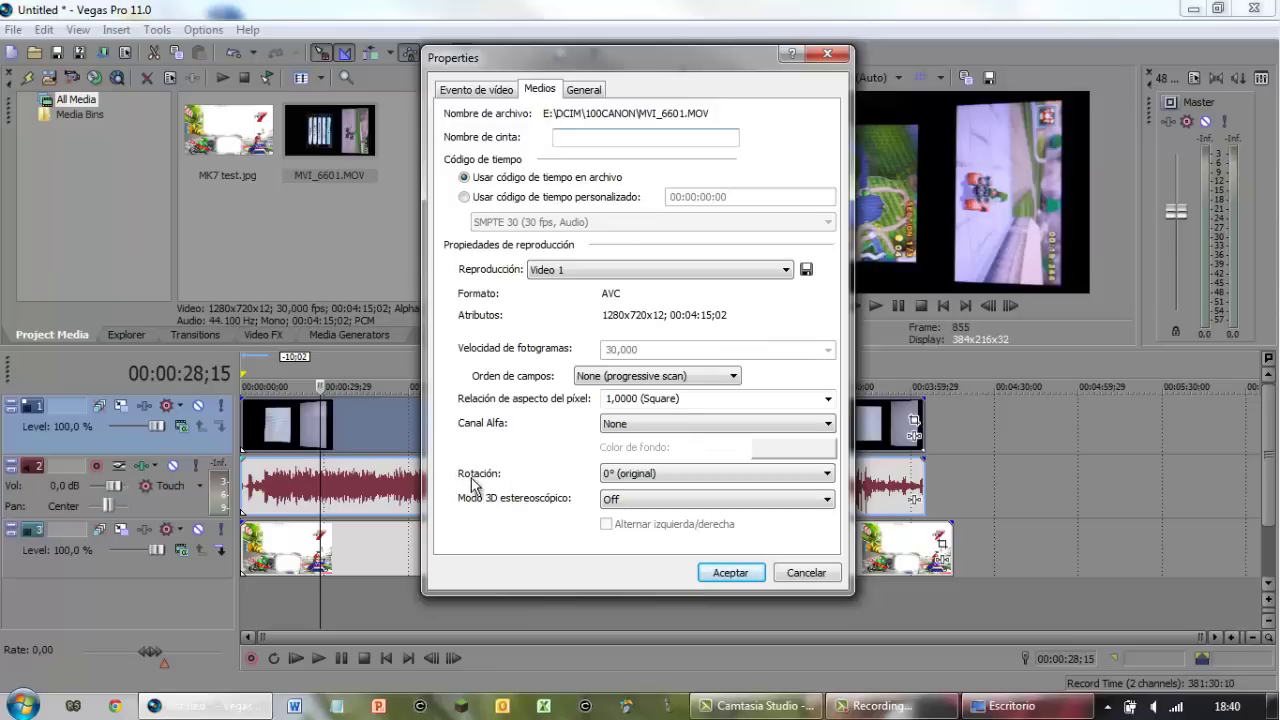
left_click(630, 476)
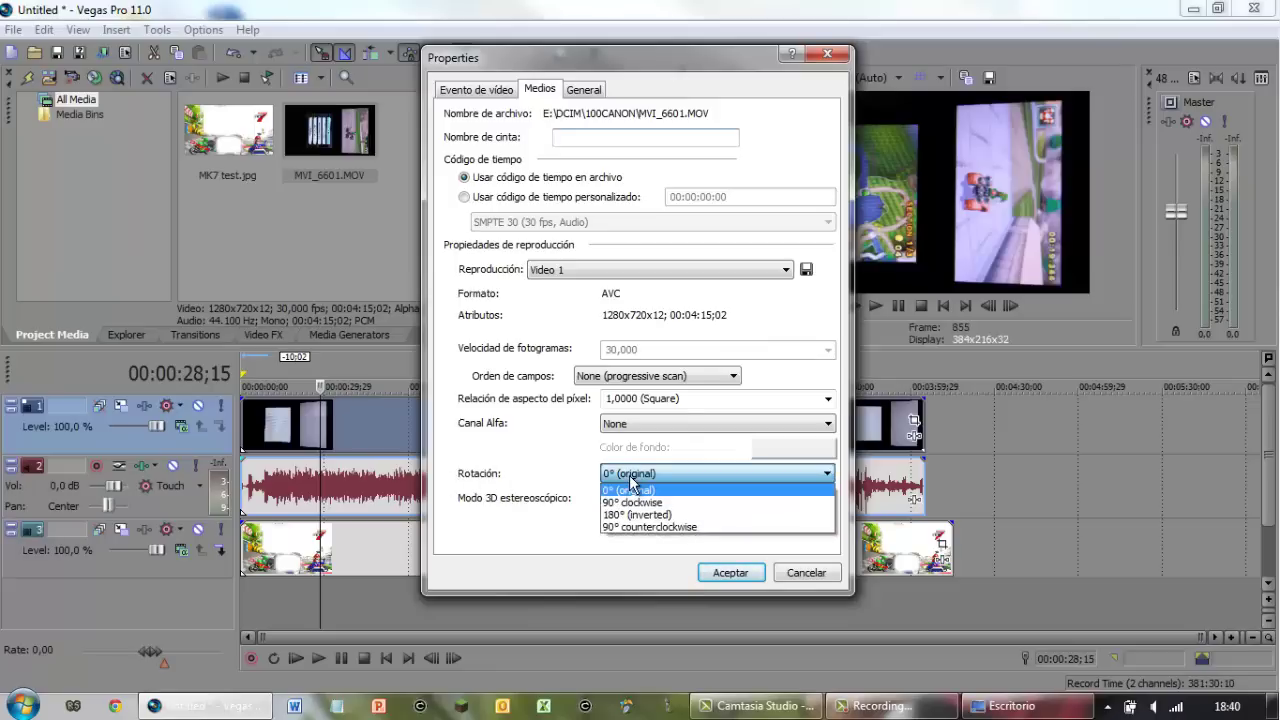
left_click(643, 526)
left_click(708, 571)
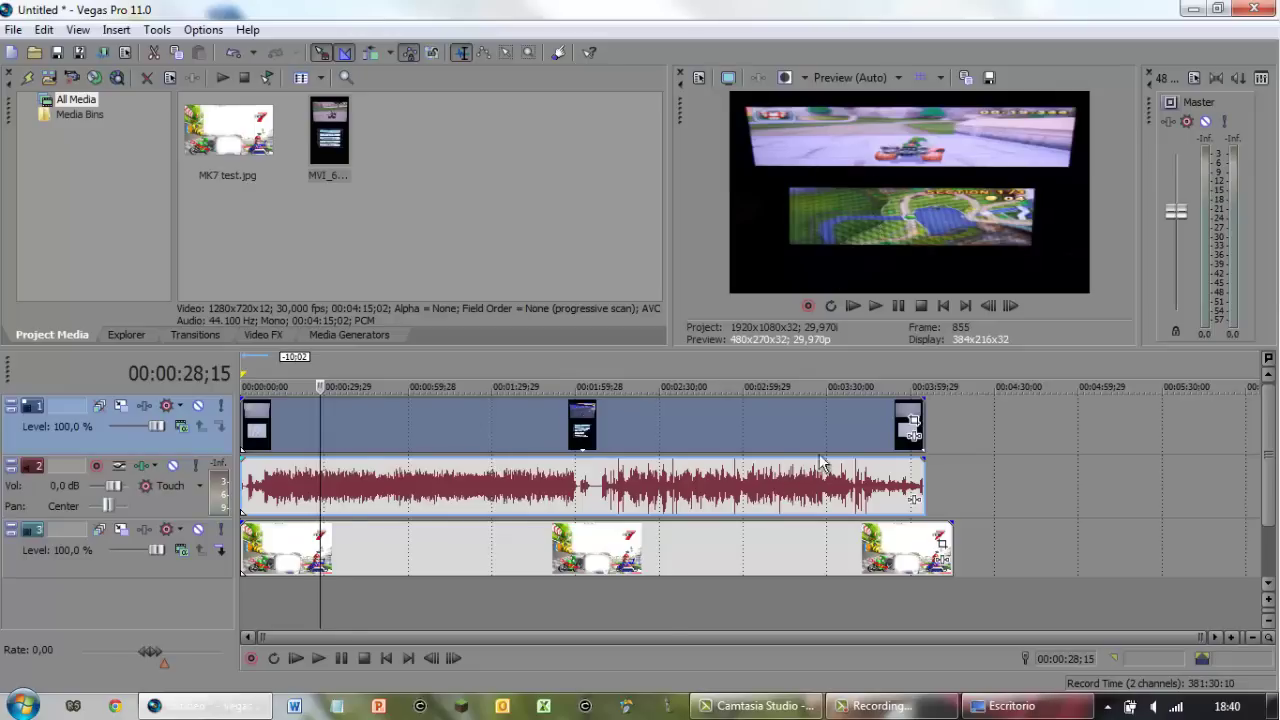
Open Event Pan/Crop for MVI_6601 and resize the window for working space.
left_click(911, 424)
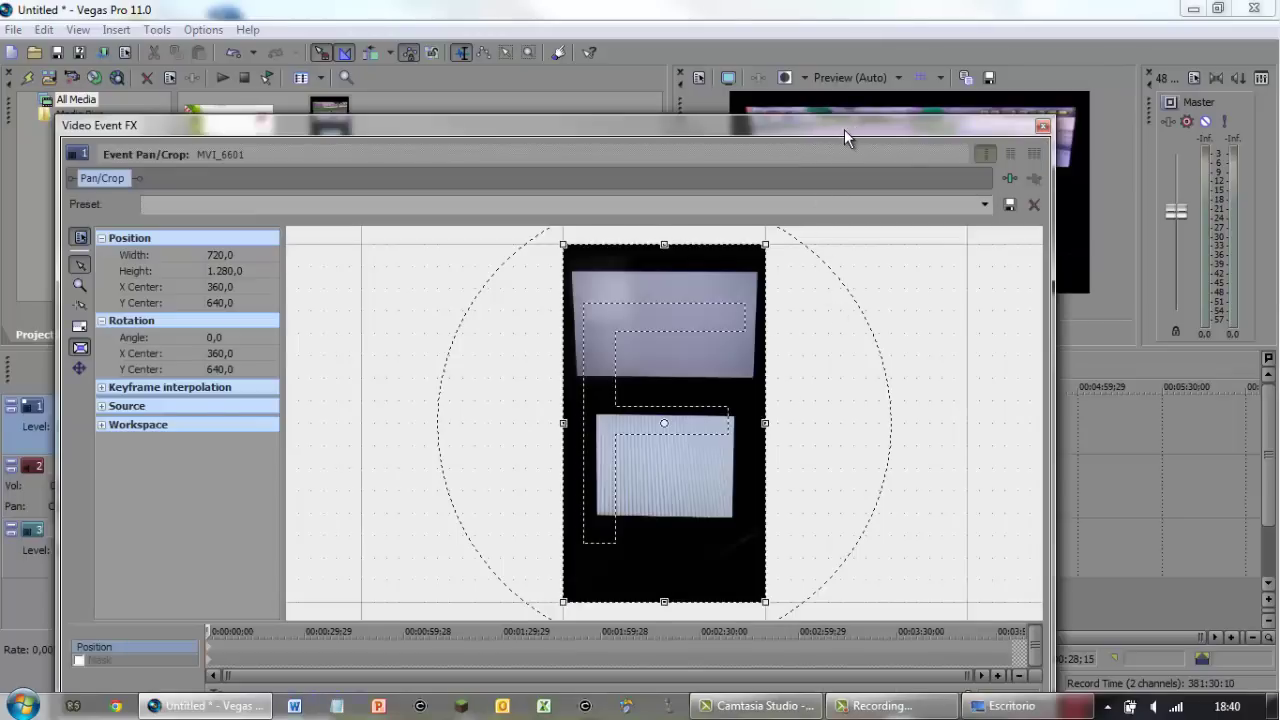
left_click_drag(844, 129, 856, 175)
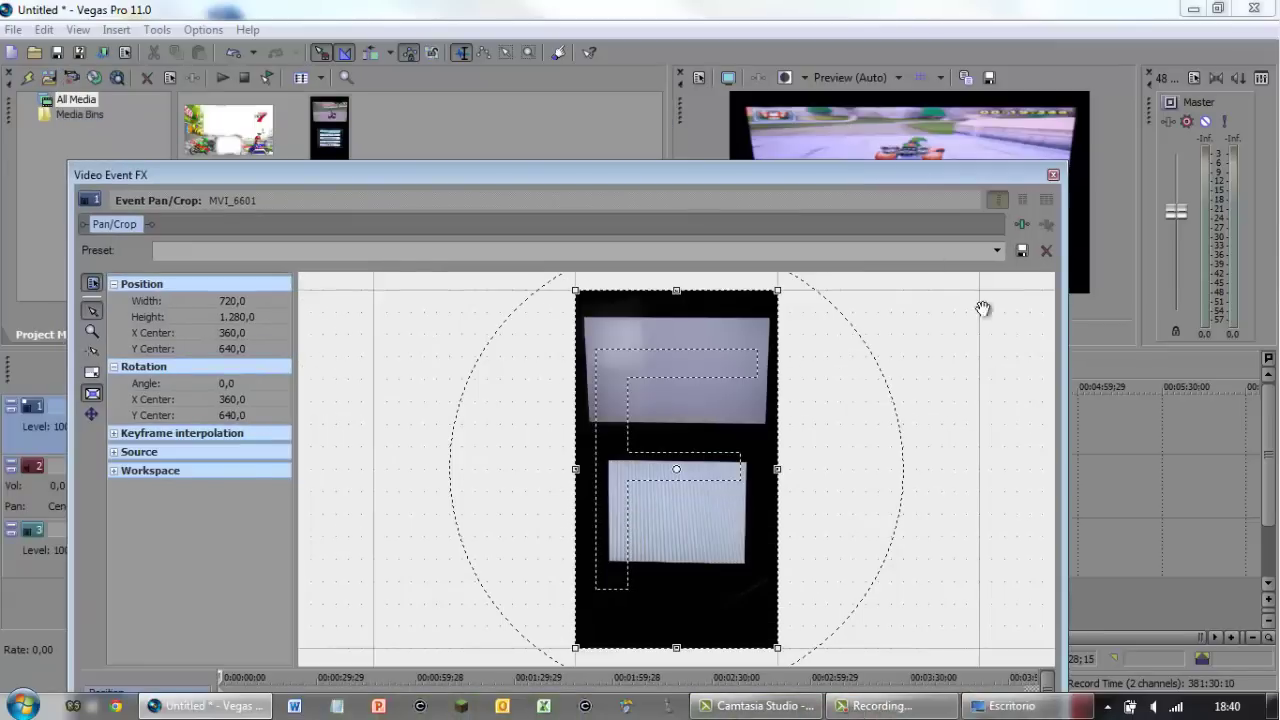
left_click_drag(1063, 403, 851, 409)
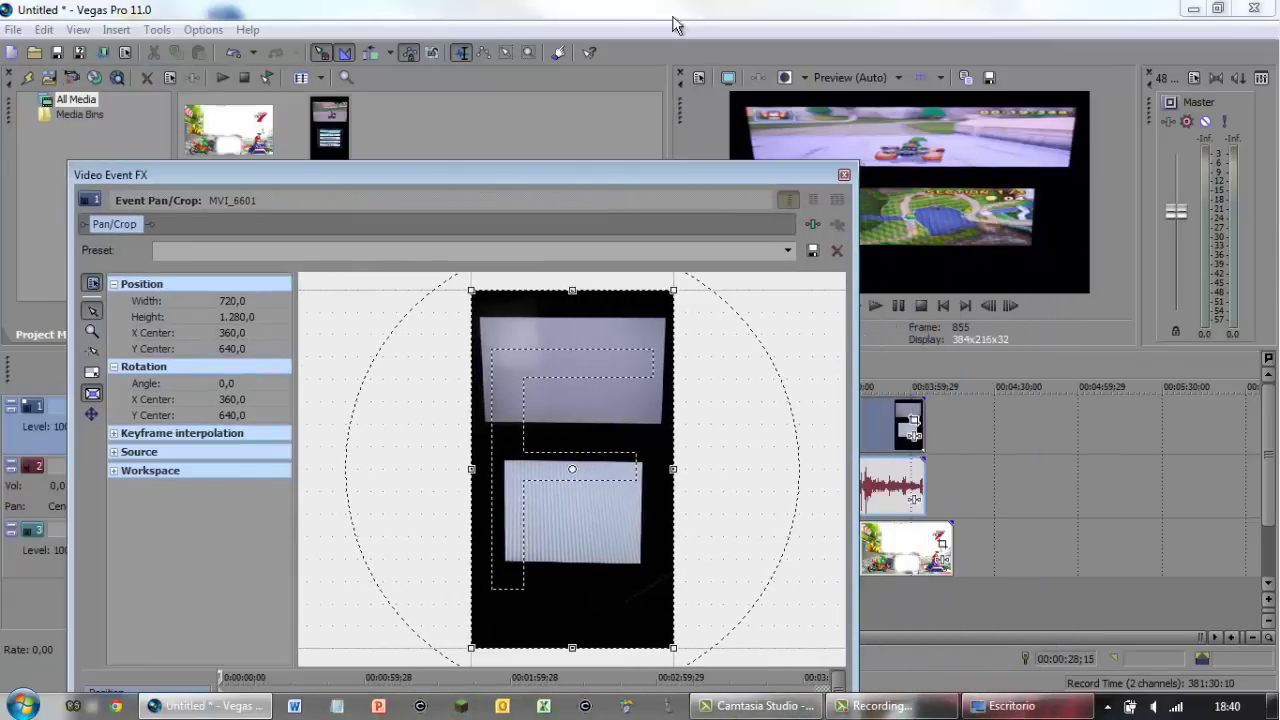
left_click_drag(672, 128, 722, 127)
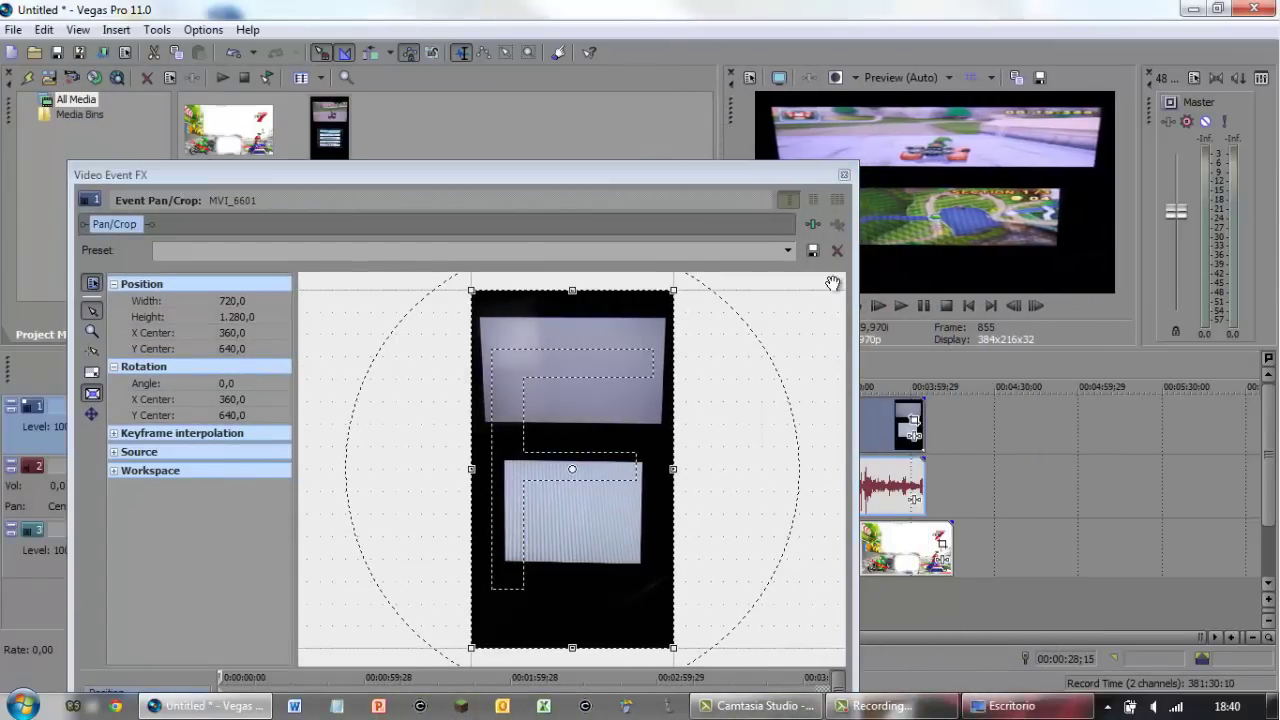
left_click_drag(851, 290, 768, 290)
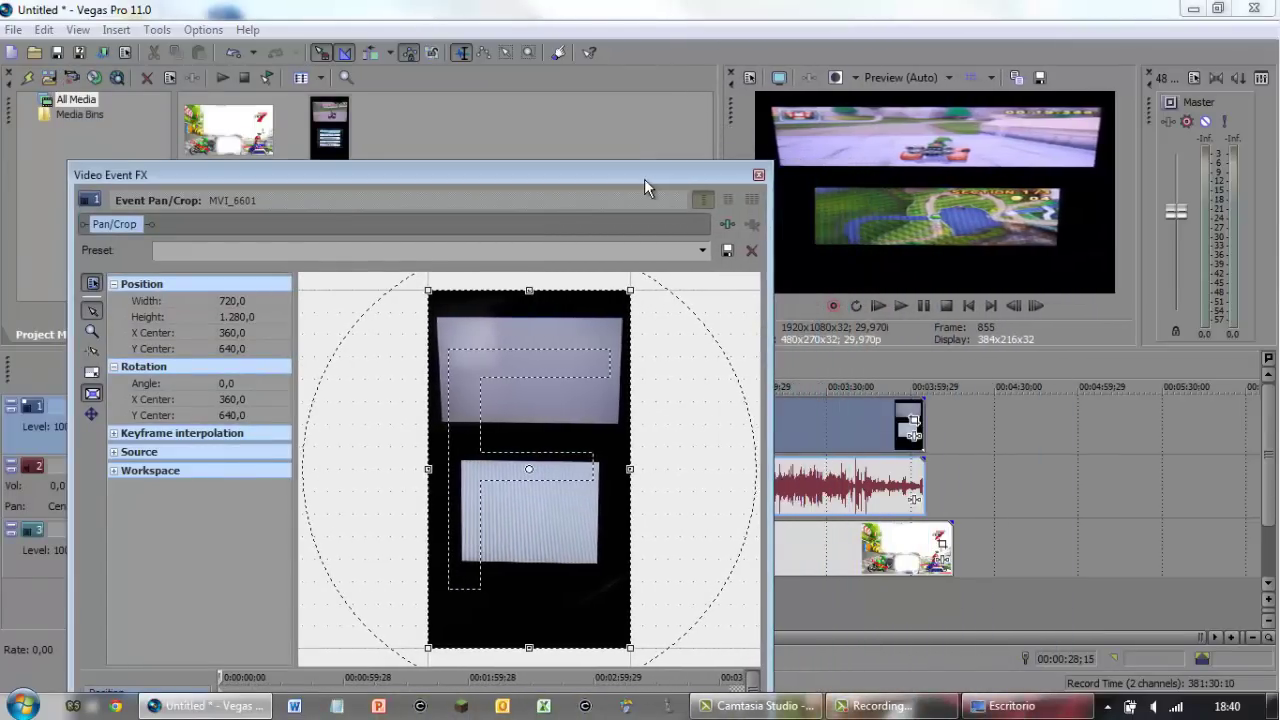
left_click_drag(644, 178, 590, 170)
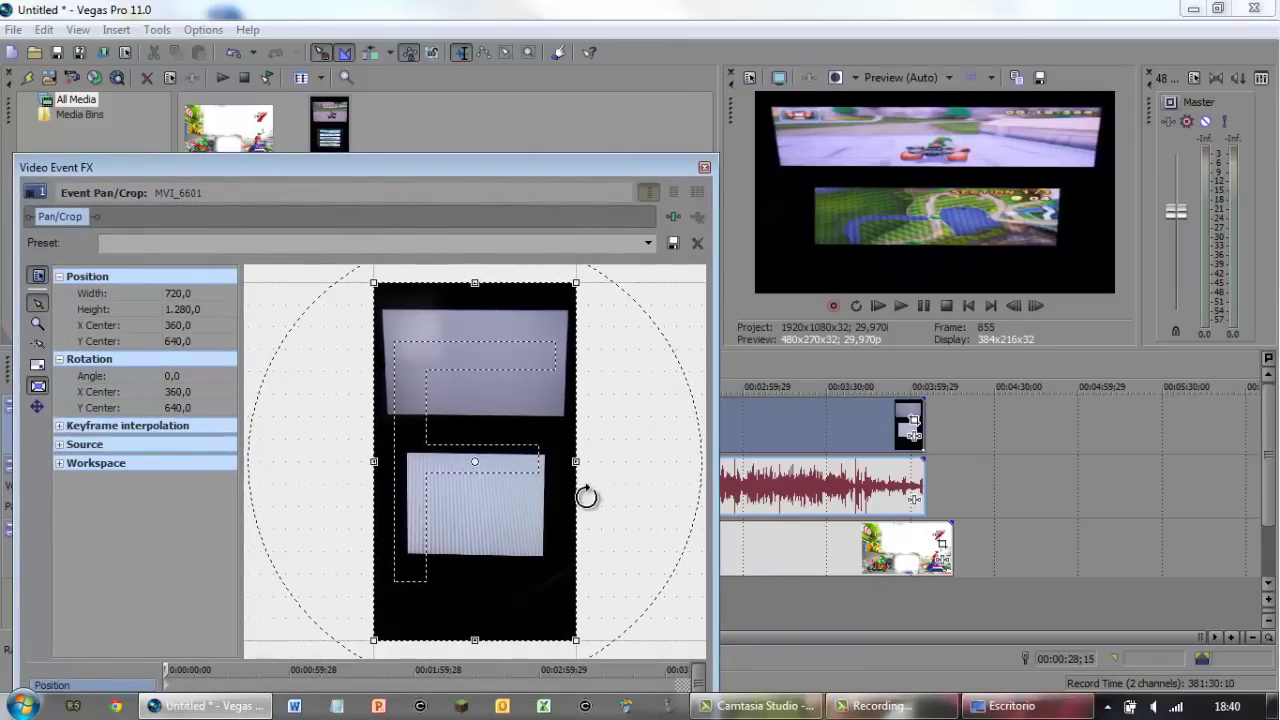
scroll(620, 451, "down", 4)
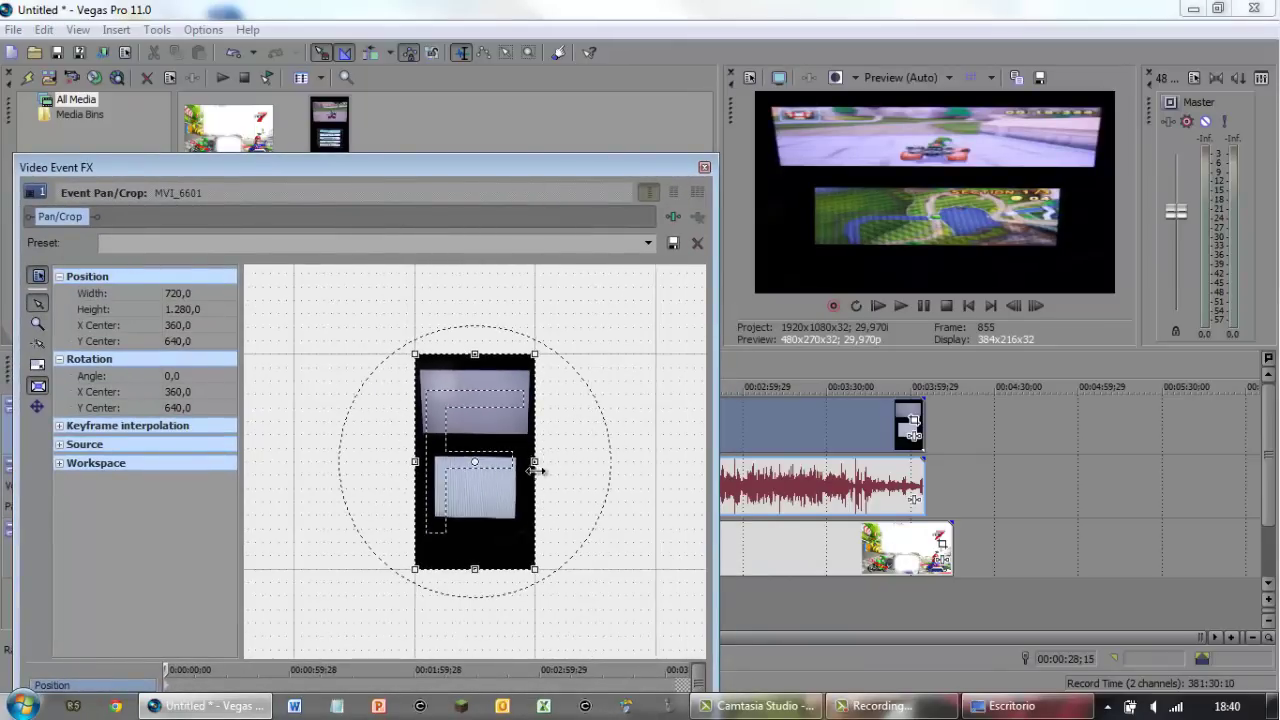
Frame the top 3DS screen with a crop of width 1155.7 by height 598.5.
left_click_drag(530, 460, 609, 459)
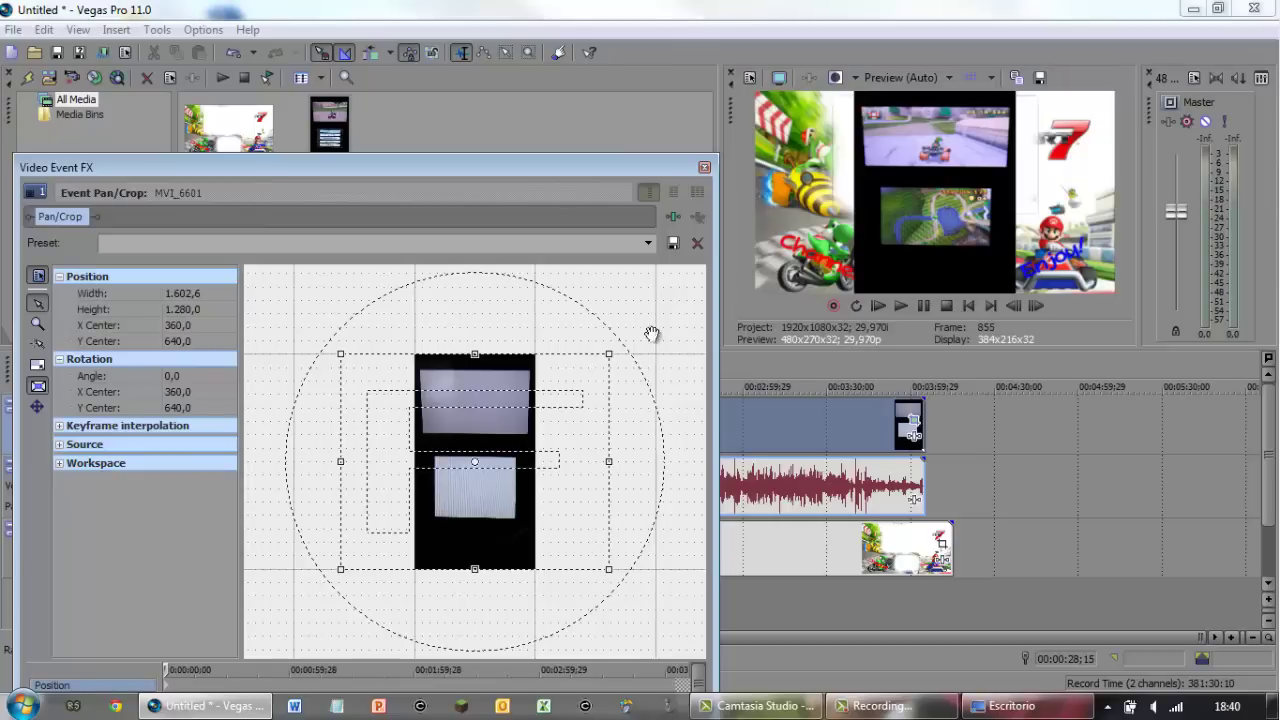
left_click_drag(486, 434, 501, 396)
left_click_drag(620, 423, 574, 426)
mouse_move(520, 463)
left_mouse_down()
mouse_move(498, 458)
mouse_move(508, 452)
left_mouse_up()
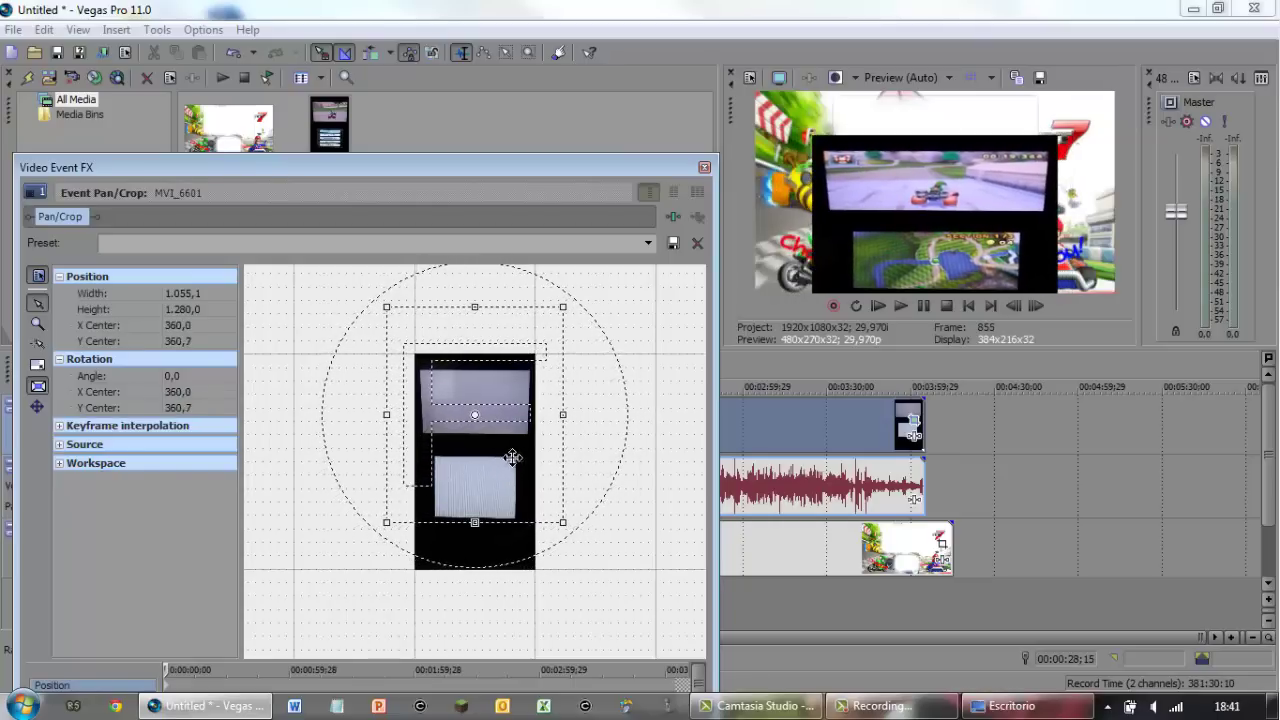
mouse_move(560, 416)
left_mouse_down()
mouse_move(580, 410)
mouse_move(565, 392)
mouse_move(571, 413)
left_mouse_up()
right_click(572, 416)
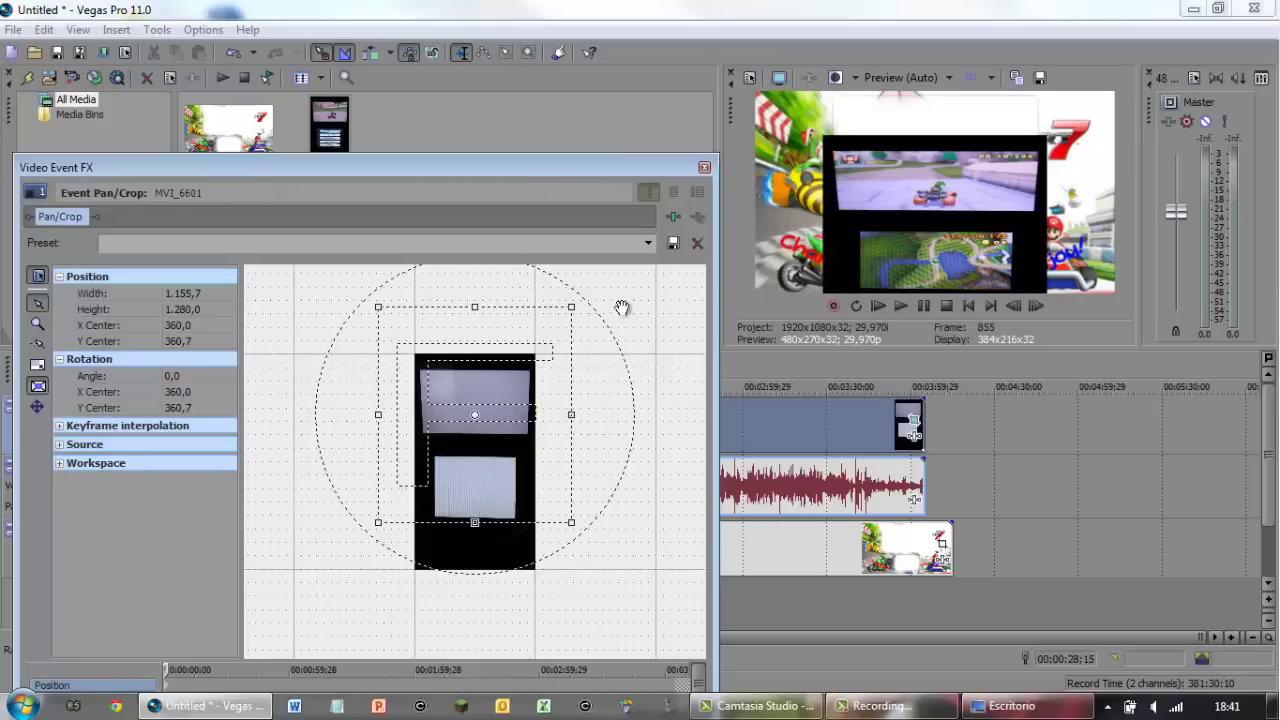
left_click_drag(475, 522, 463, 476)
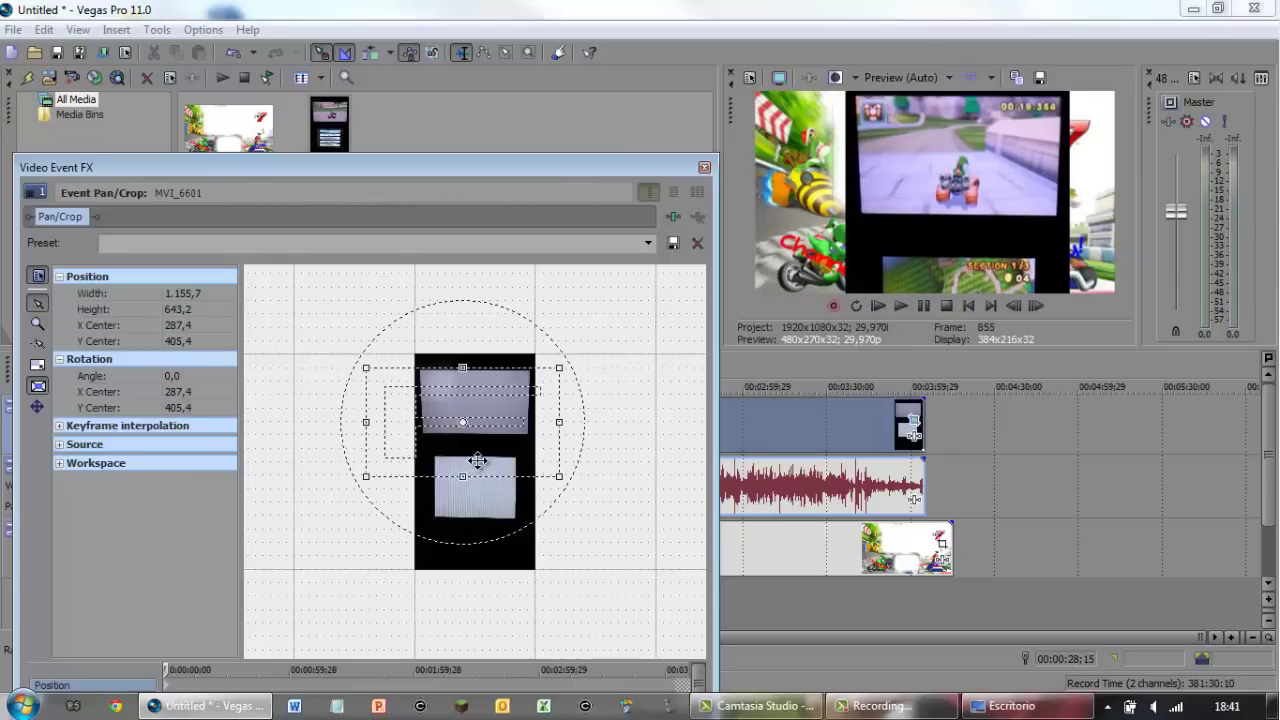
mouse_move(481, 452)
left_mouse_down()
mouse_move(492, 420)
mouse_move(475, 438)
mouse_move(493, 449)
left_mouse_up()
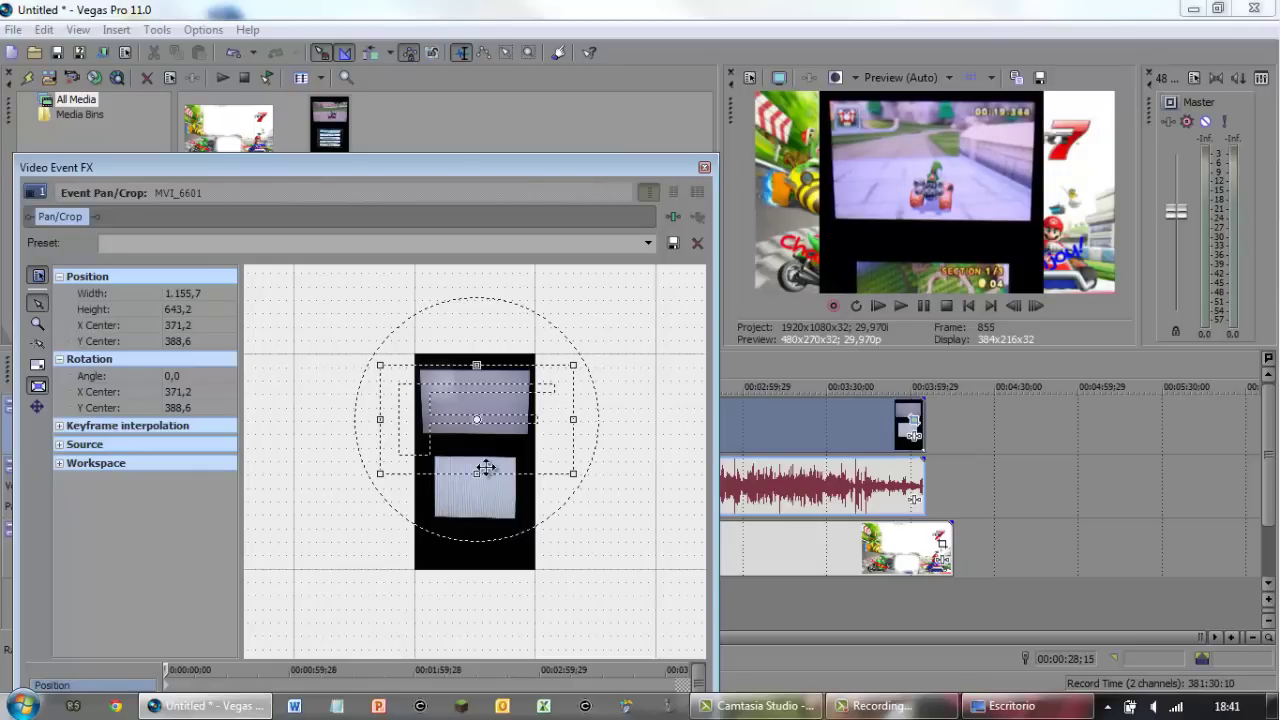
left_click_drag(477, 473, 480, 469)
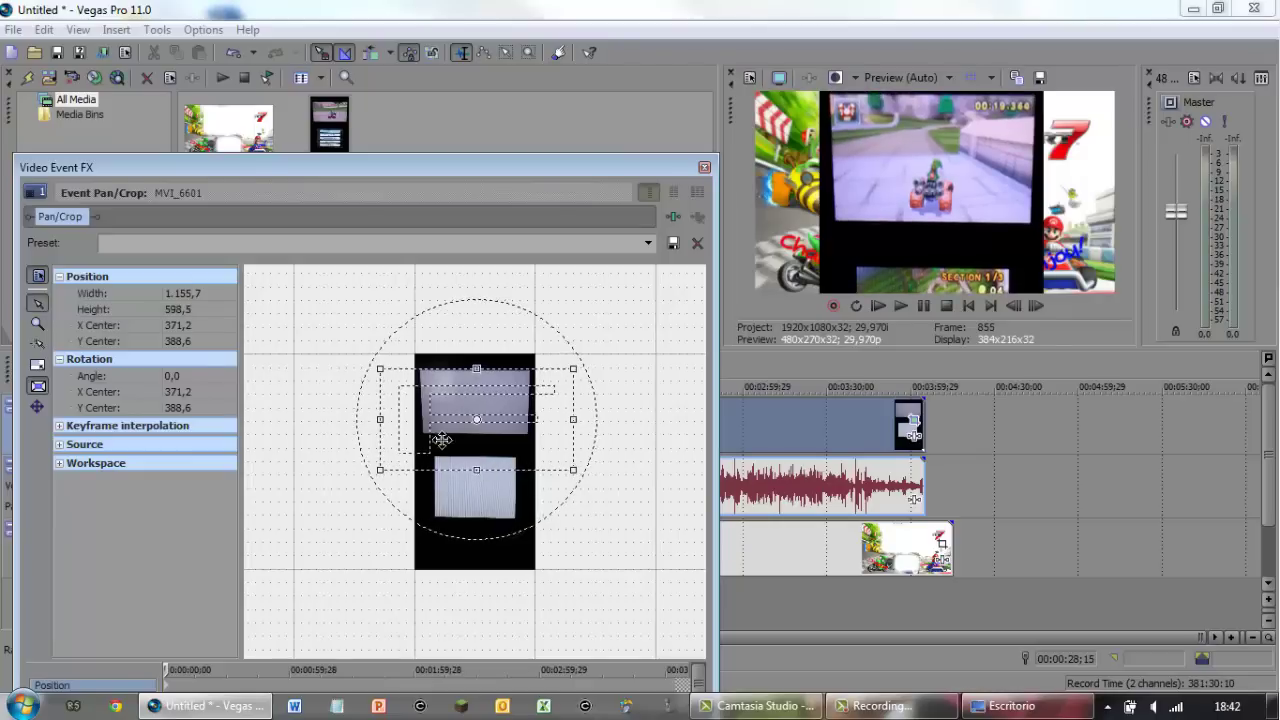
Add the Sony Cookie Cutter effect to MVI_6601.
left_click(704, 168)
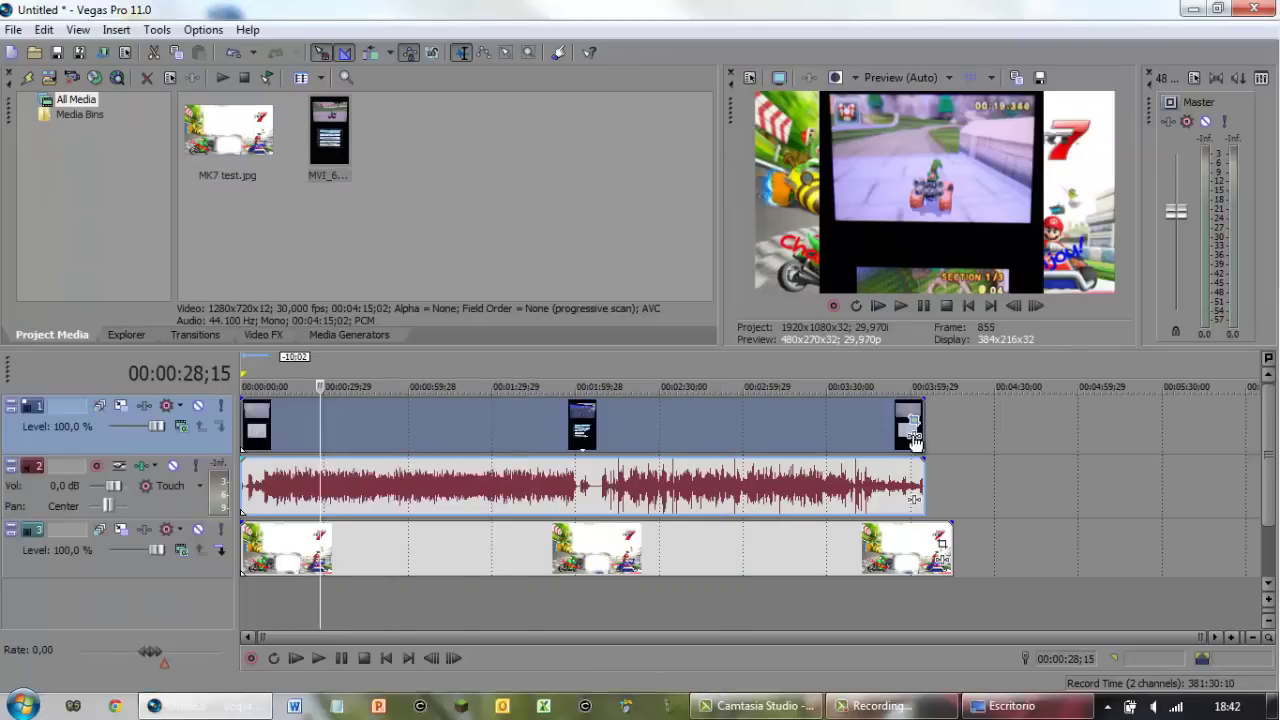
left_click(913, 440)
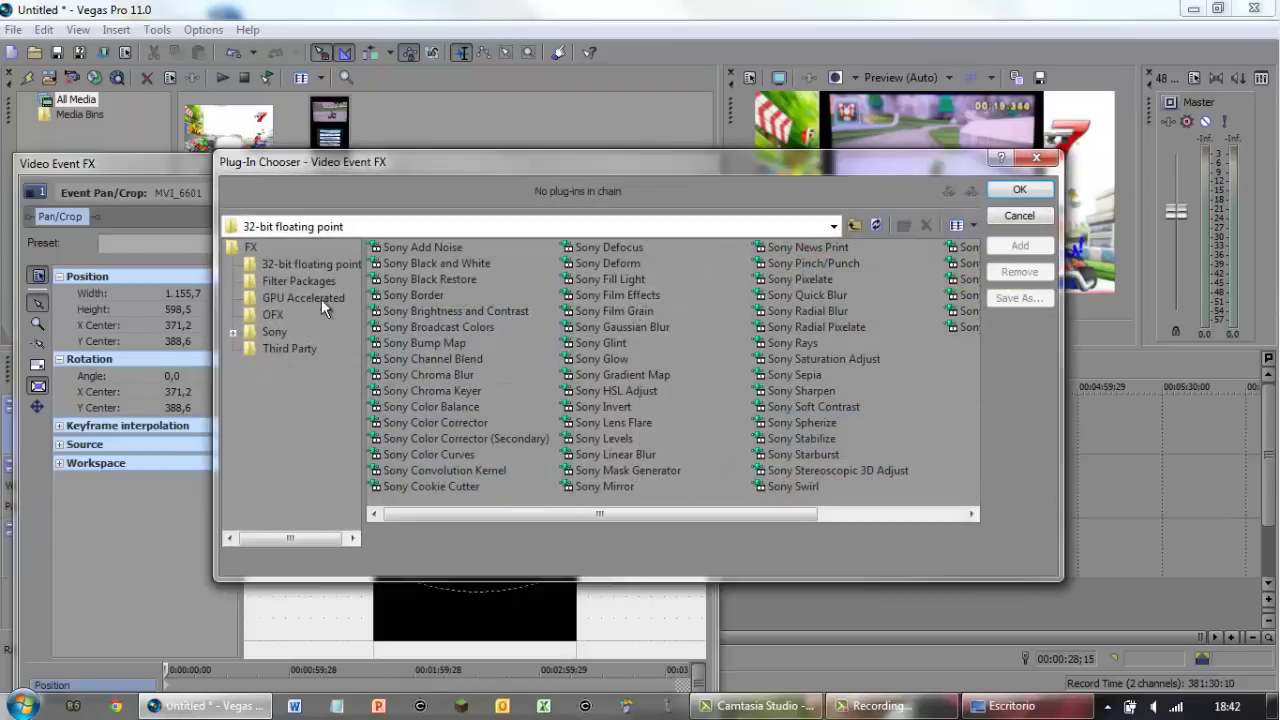
left_click(451, 485)
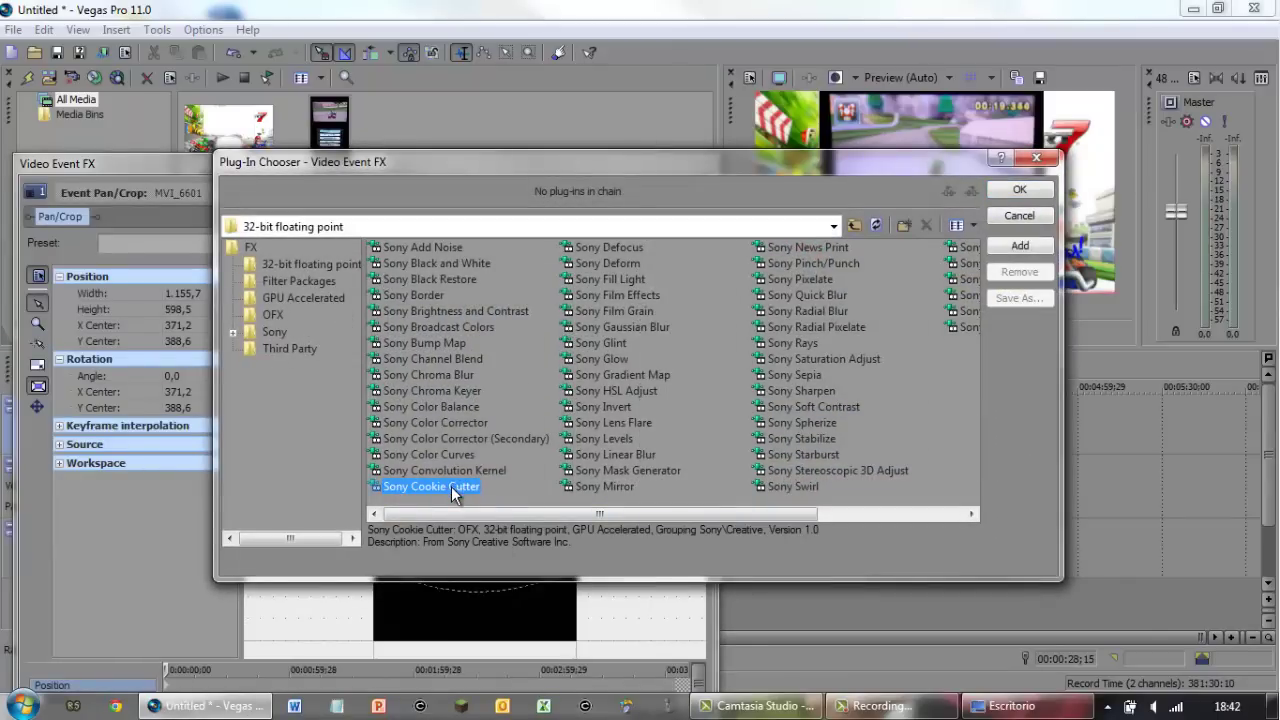
double_click(451, 485)
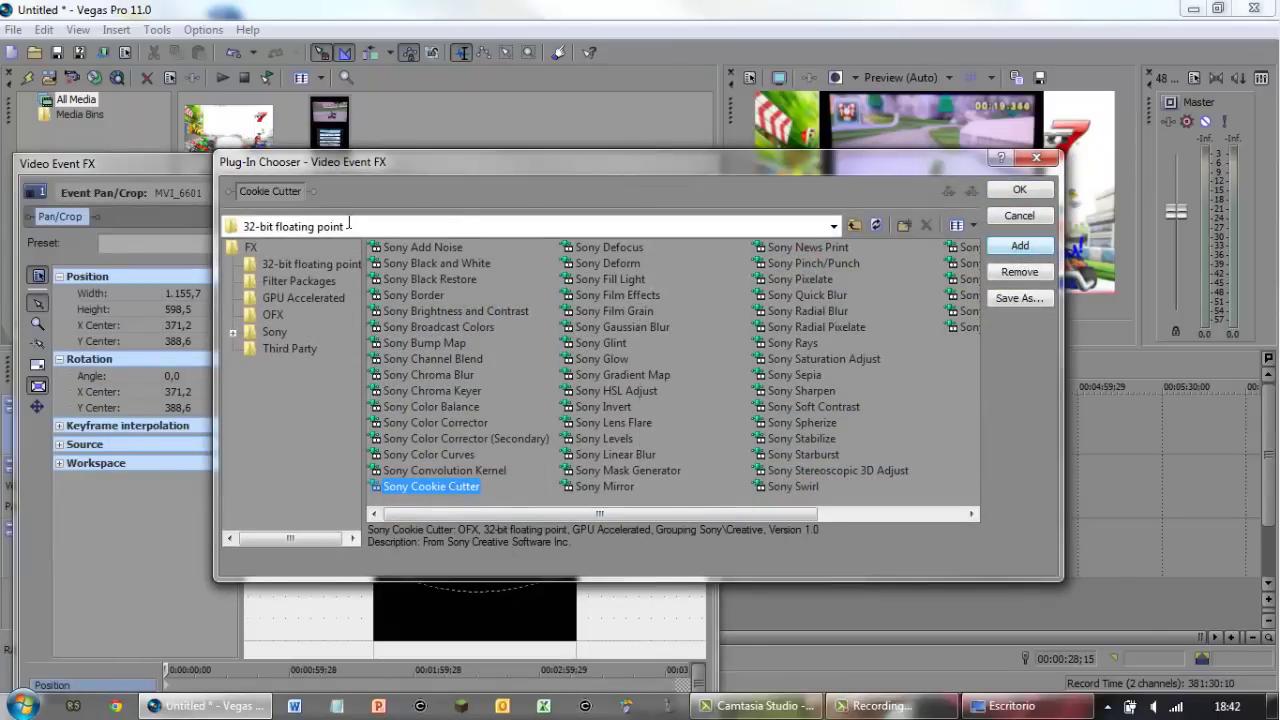
left_click(1019, 190)
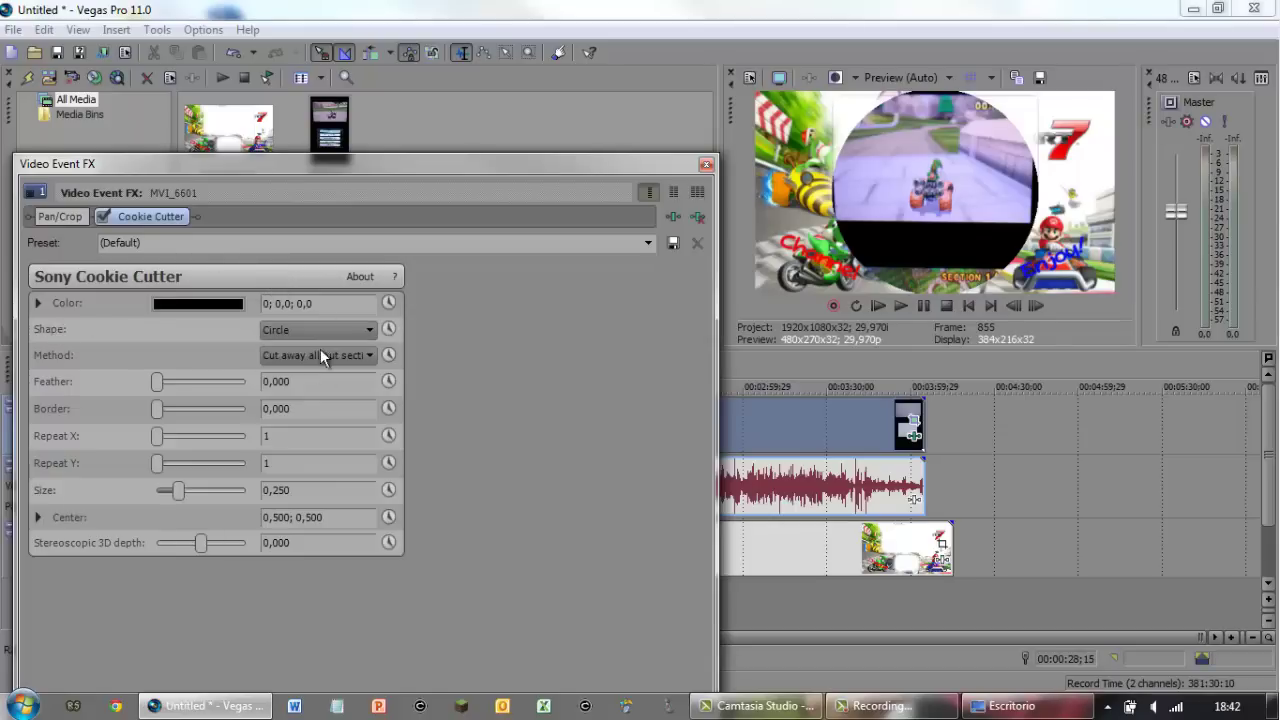
Set the Cookie Cutter shape to Square with size 0,284.
left_click(286, 329)
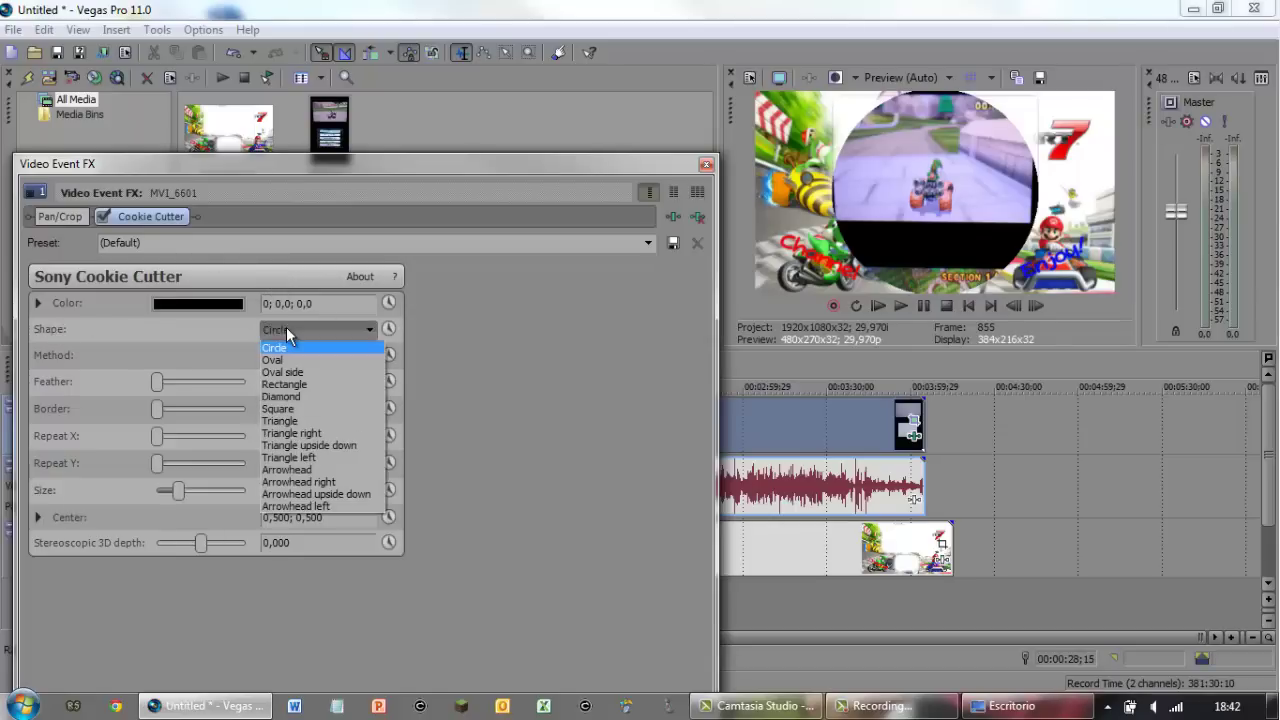
left_click(290, 412)
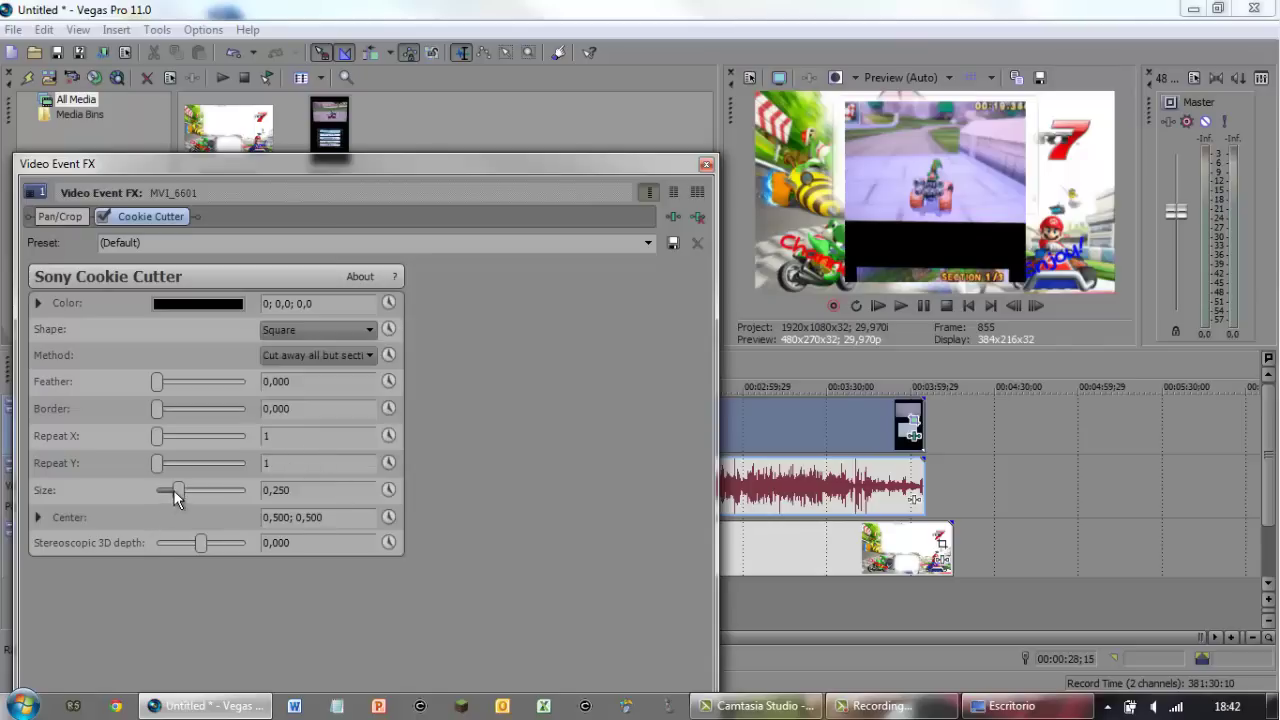
left_click_drag(180, 493, 184, 494)
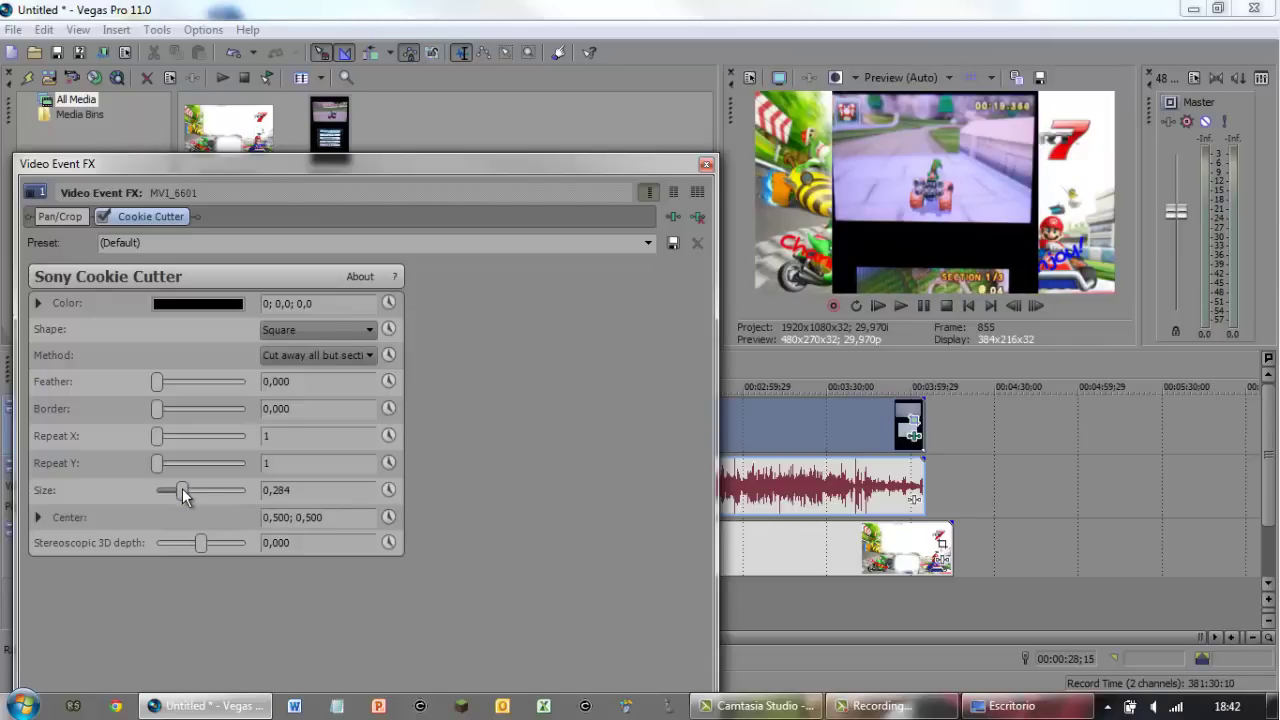
left_click(705, 162)
left_click(911, 425)
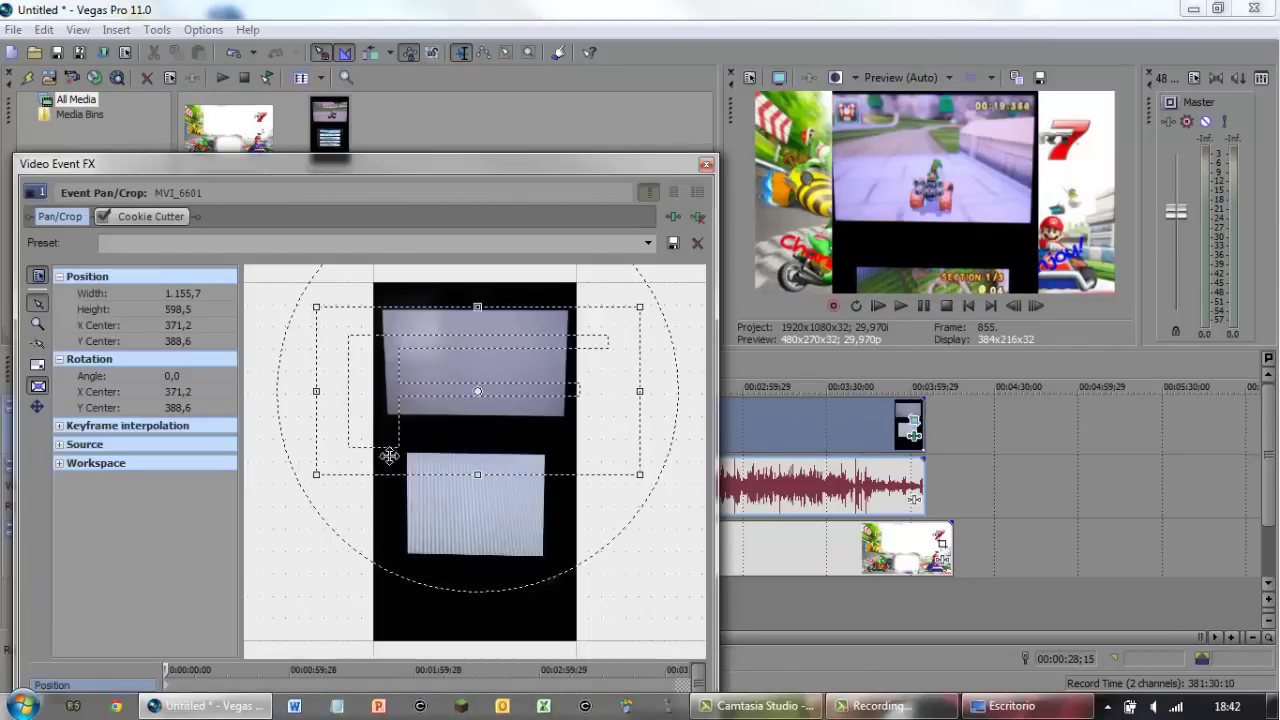
Narrow the crop frame to width 1108.9 with X centre 364.5.
left_click_drag(468, 439, 466, 439)
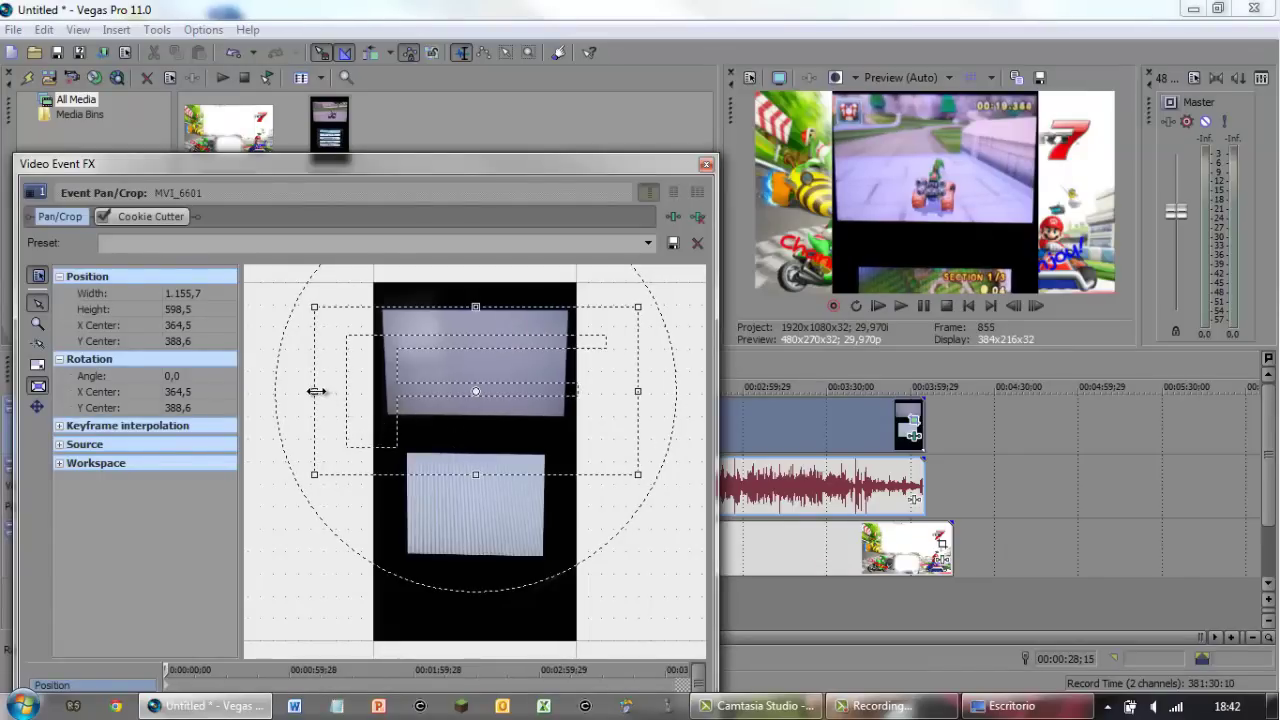
left_click_drag(314, 391, 322, 391)
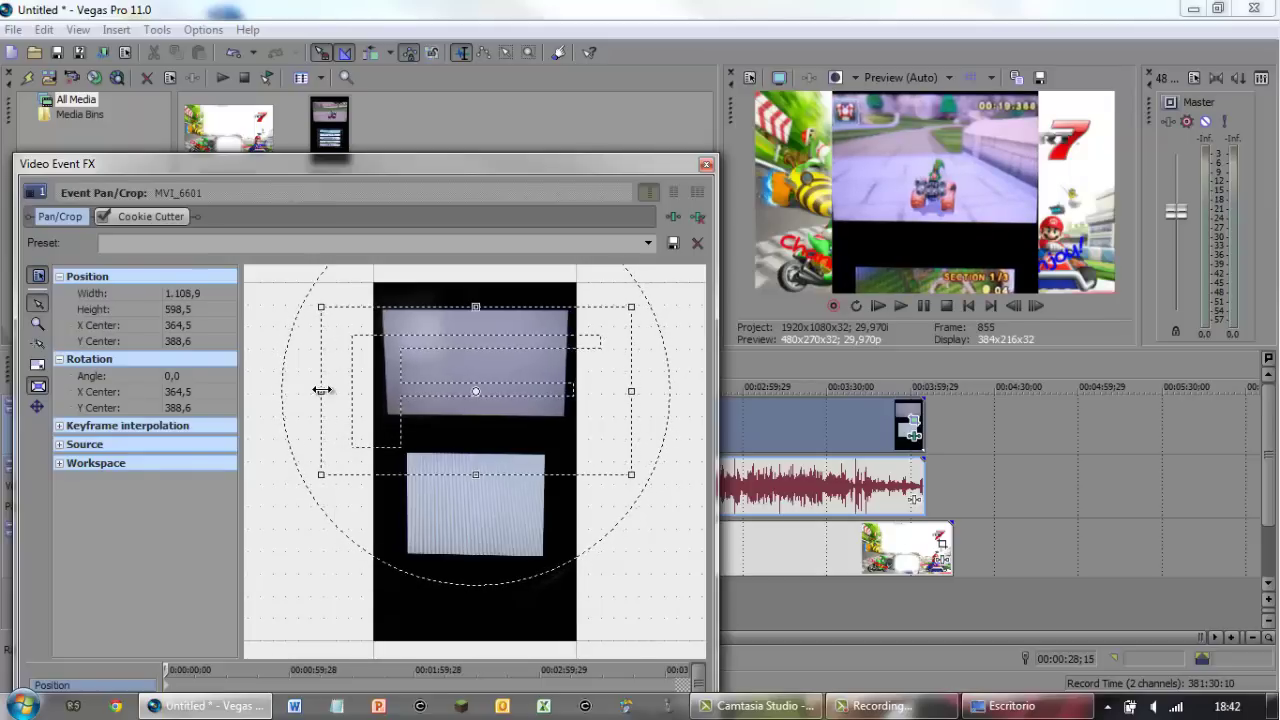
left_click(707, 166)
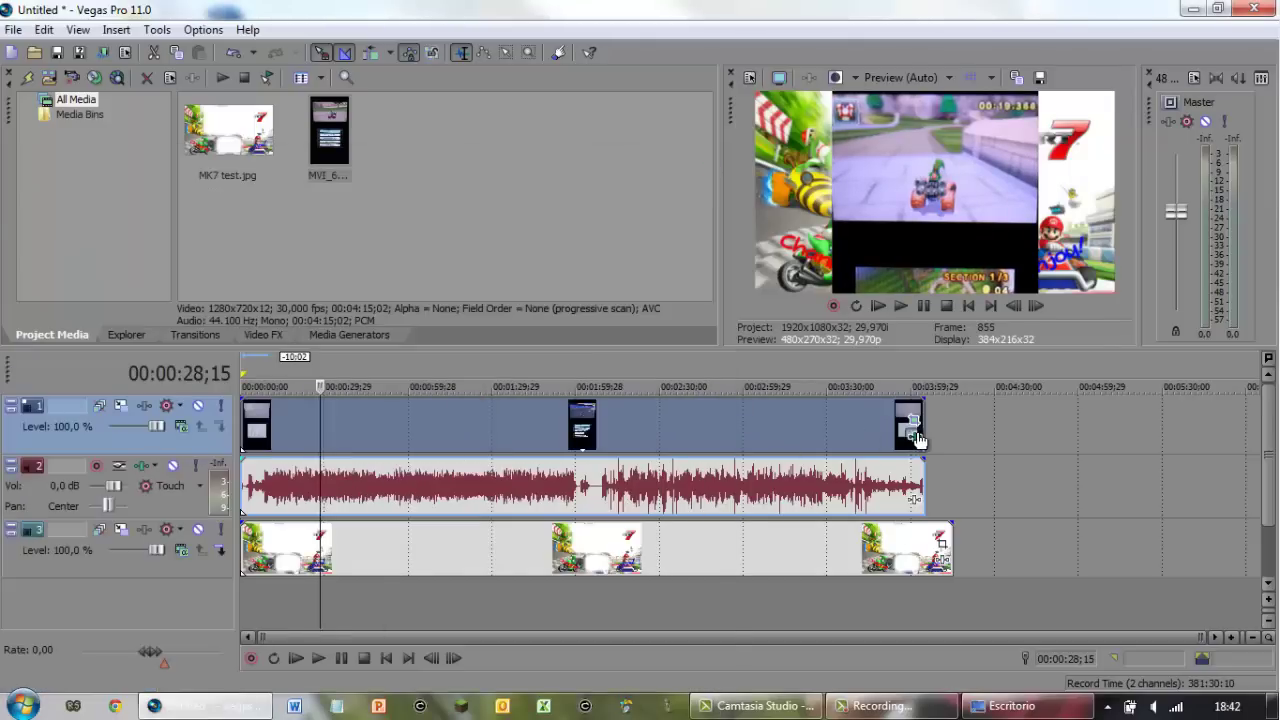
left_click(914, 433)
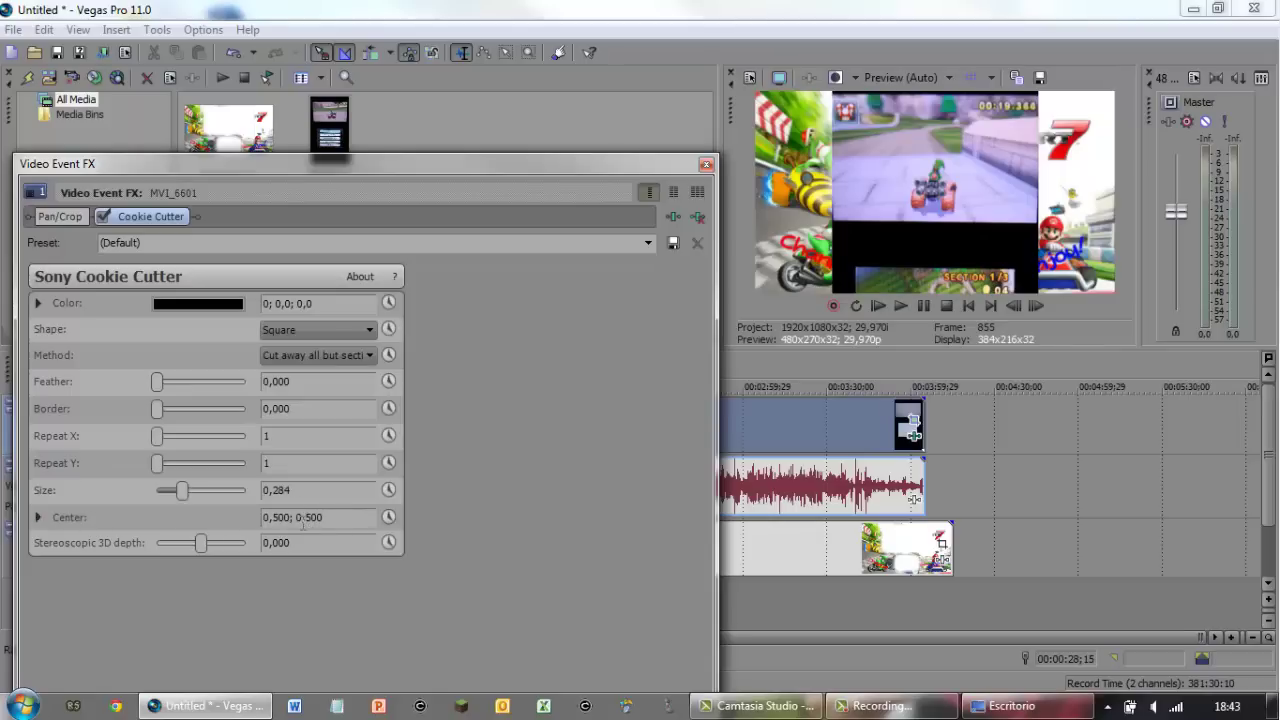
Set the Cookie Cutter centre to 0,500; 0,870 and close the effect window.
left_click_drag(307, 517, 358, 517)
type("90")
key("Return")
left_click(338, 517)
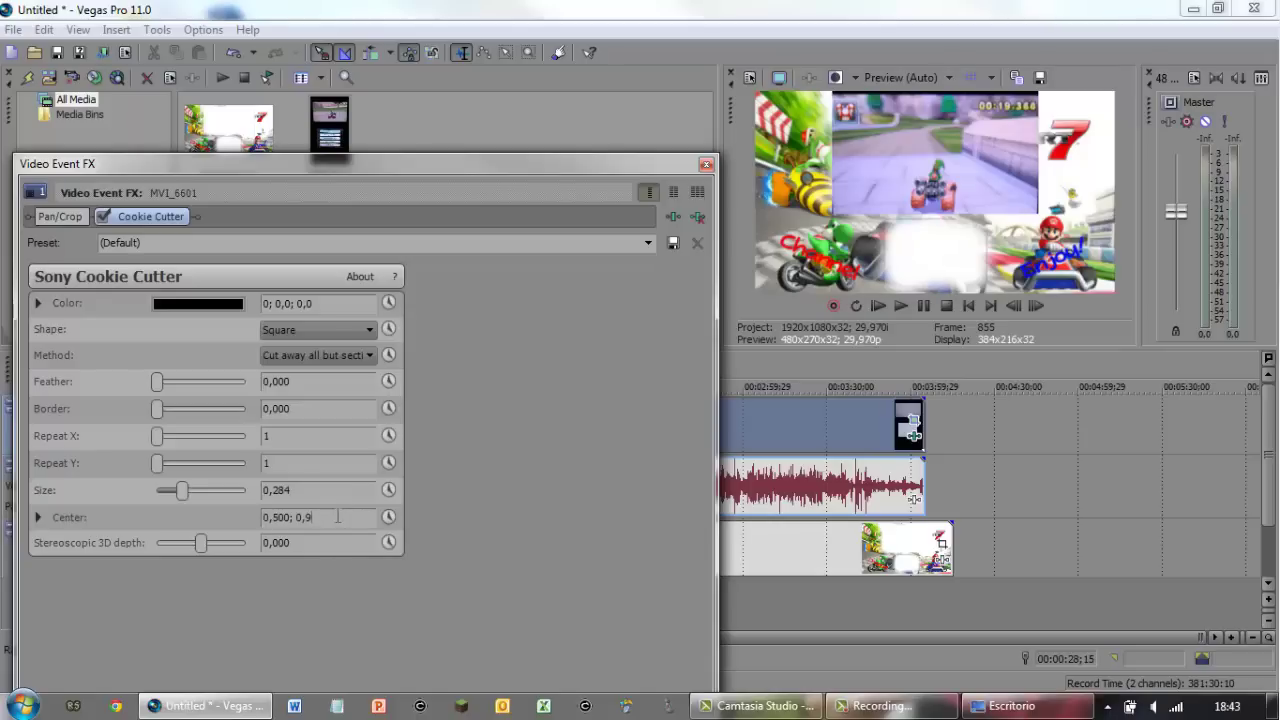
type("870")
key("Return")
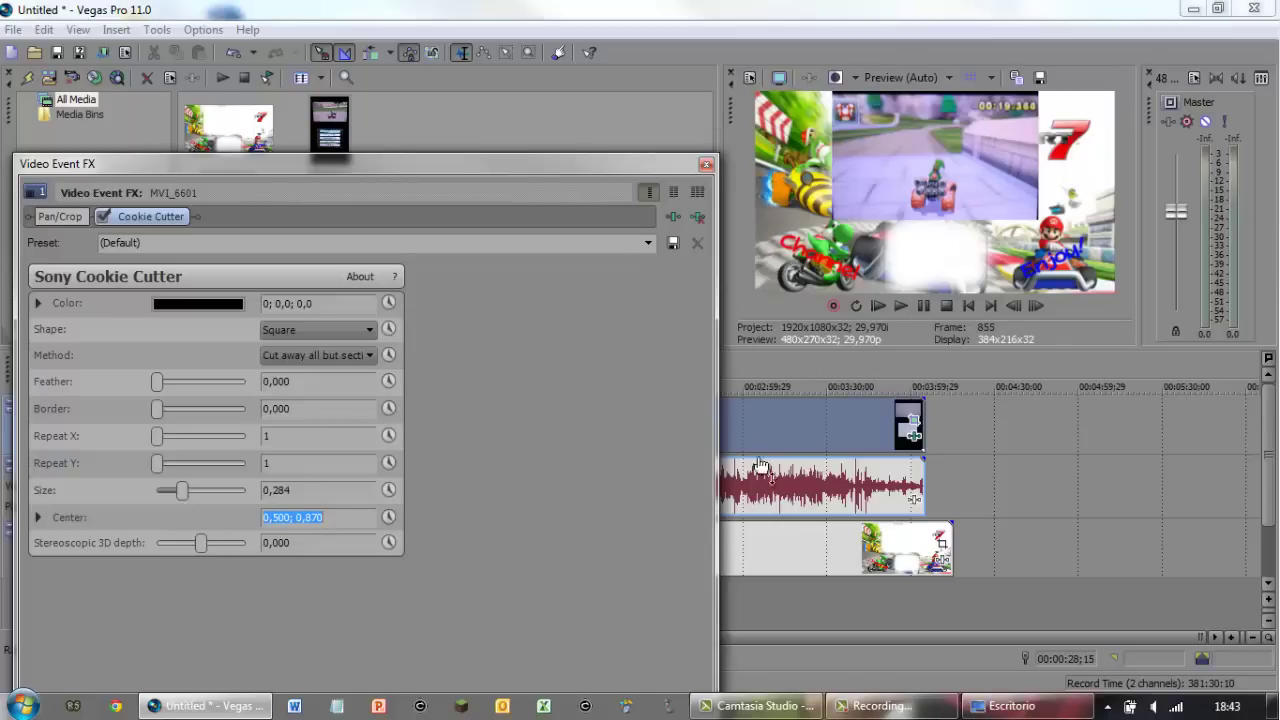
left_click(705, 166)
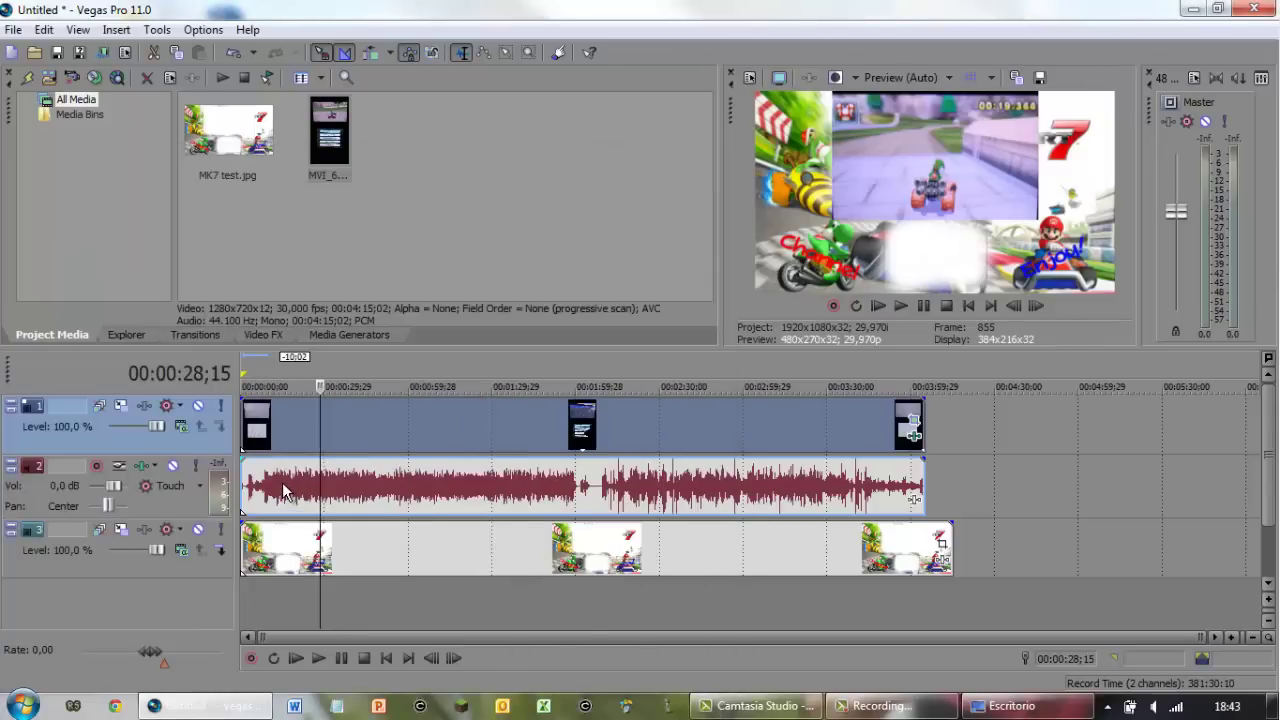
Move the grouped gameplay video and audio events back to the timeline start.
left_click(283, 490)
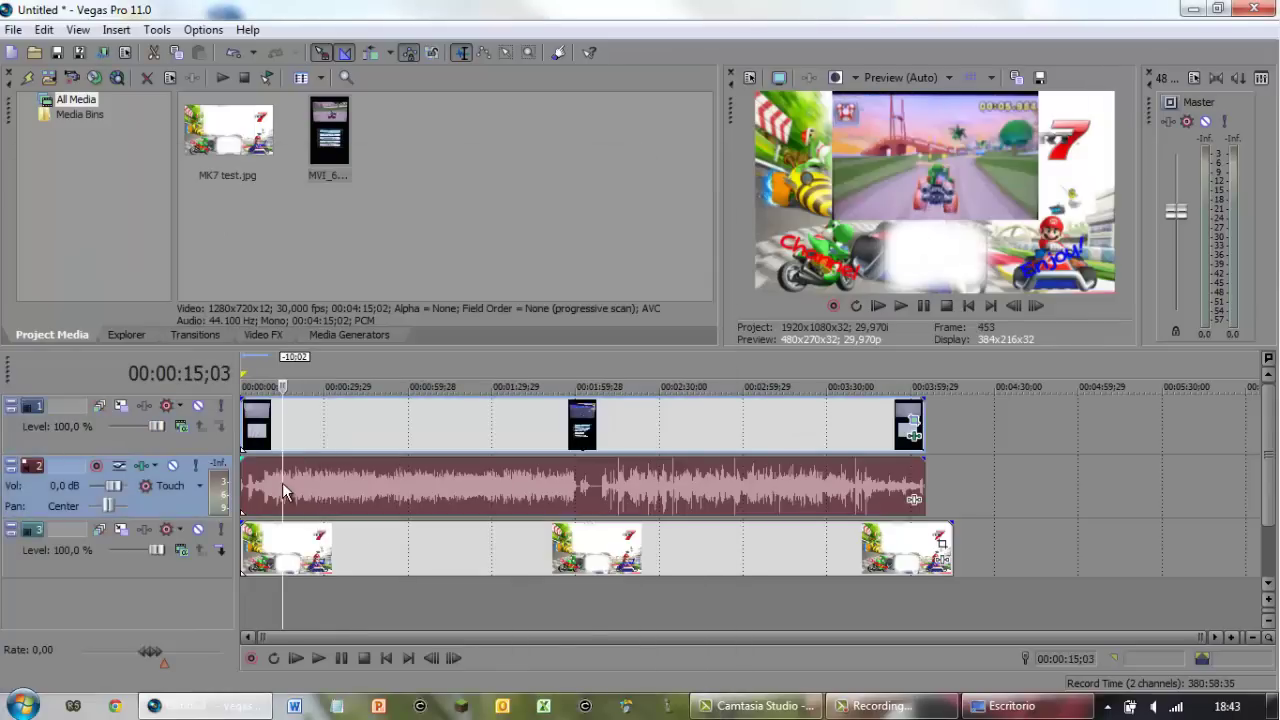
left_click(331, 438)
left_click_drag(331, 438, 281, 415)
Delete the gameplay audio event and drag another MVI_6601.MOV copy onto the timeline.
left_click(340, 479)
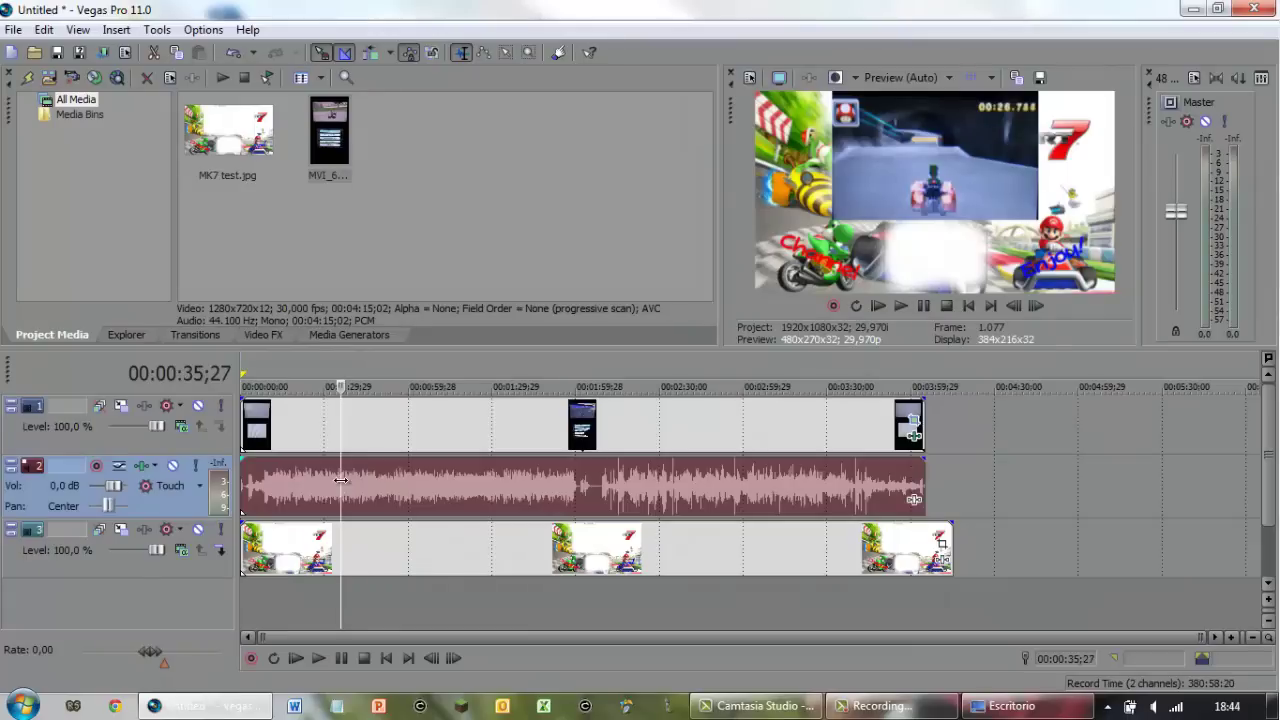
key("Delete")
left_click_drag(335, 120, 248, 485)
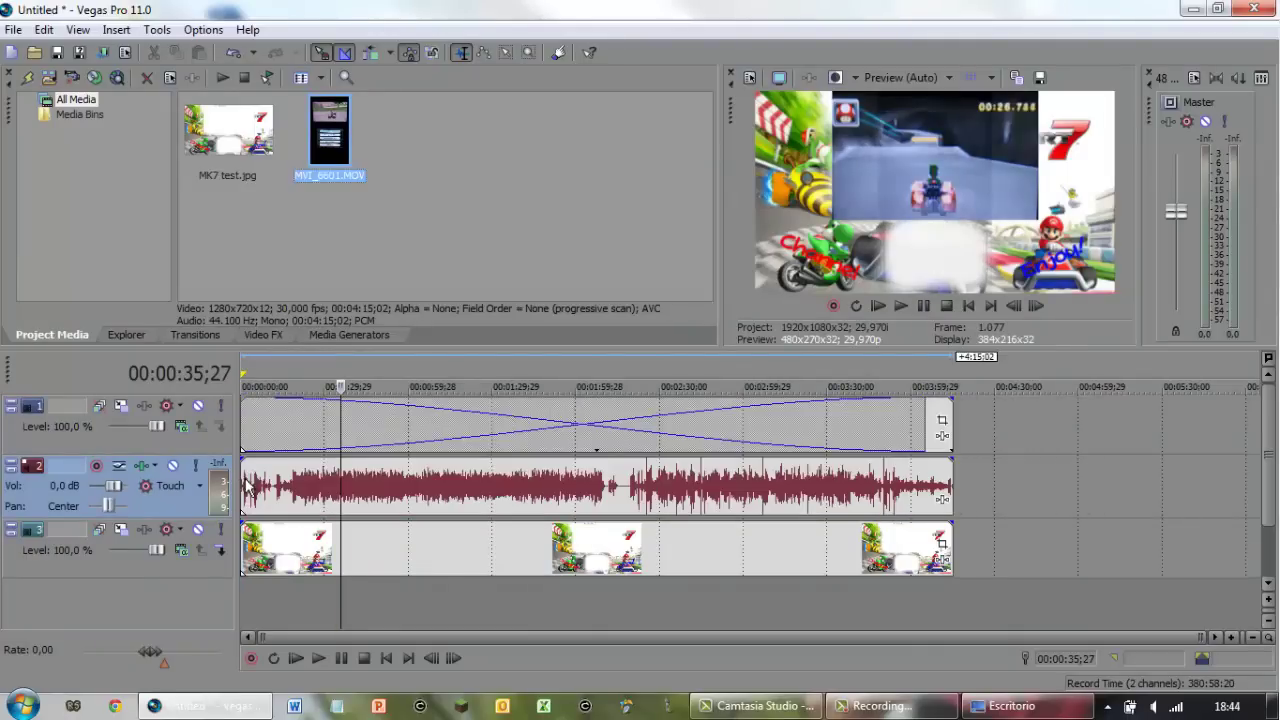
Remove the gameplay audio event and delete the now-empty audio track.
key("Delete")
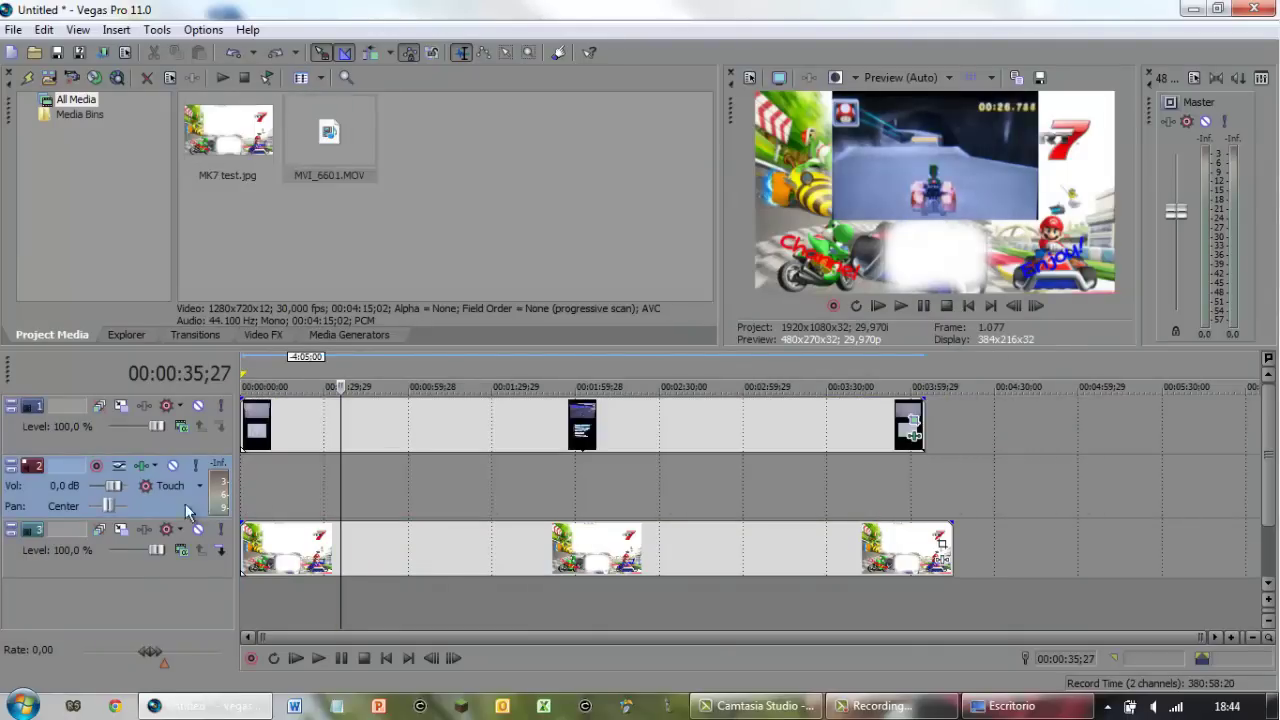
right_click(178, 508)
left_click(240, 200)
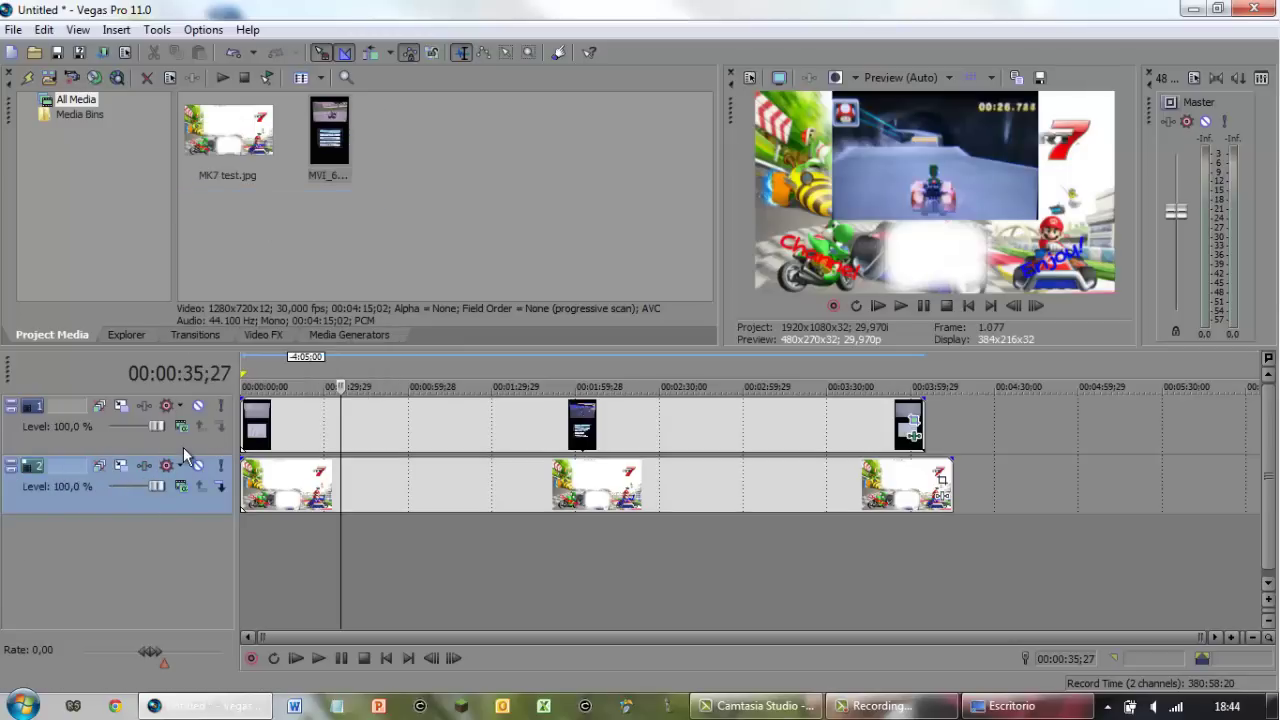
Insert a new video track at the top and move the gameplay clips up into it.
right_click(183, 447)
left_click(275, 228)
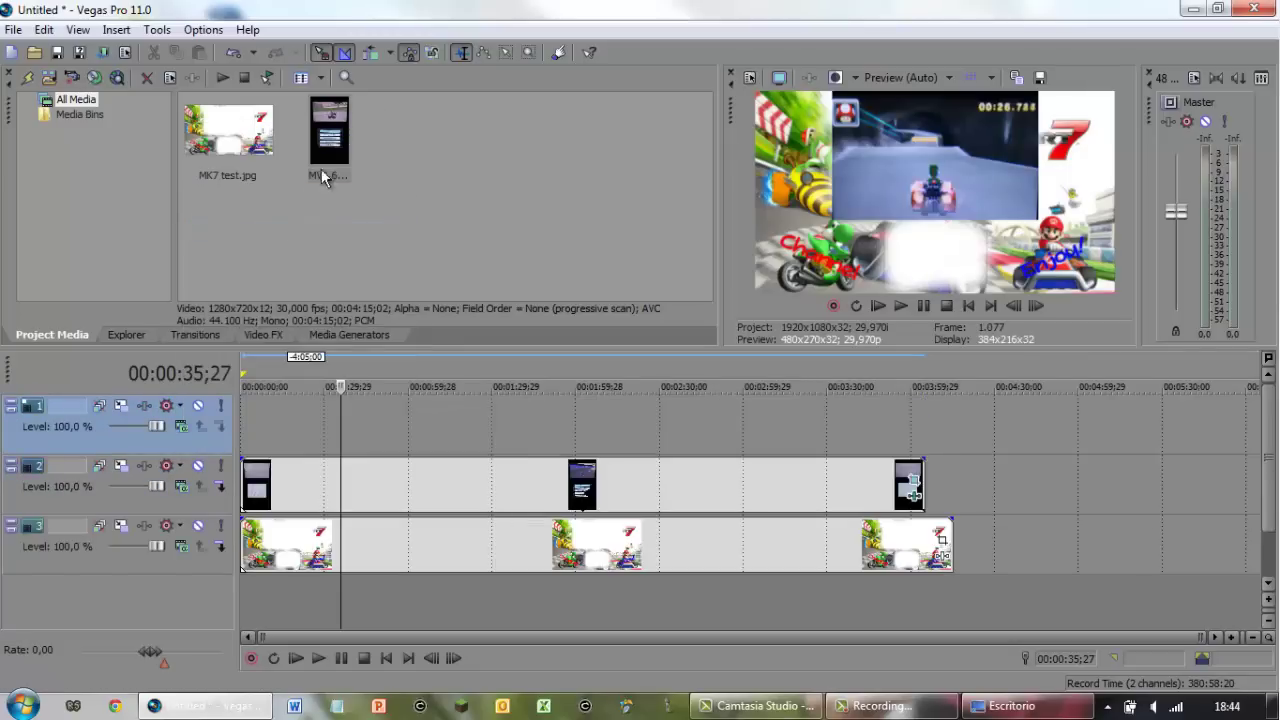
left_click(283, 486)
left_click_drag(279, 439, 280, 440)
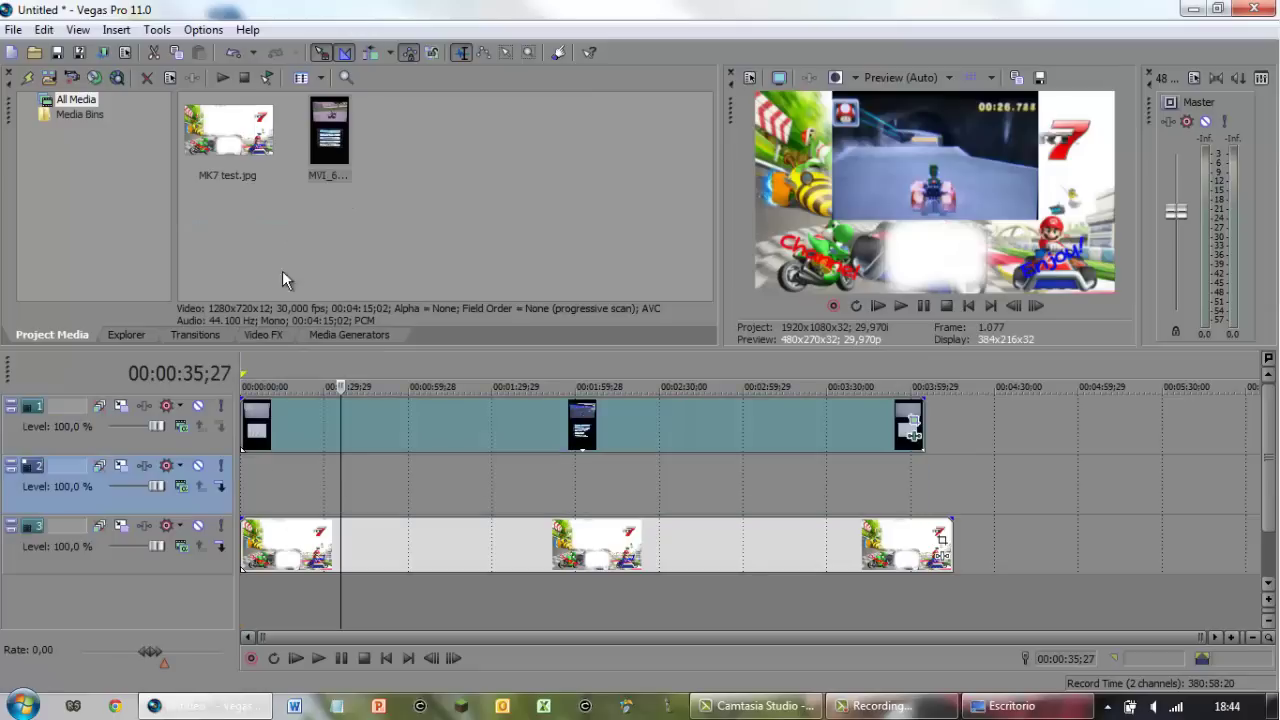
Drop a fresh MVI_6601.MOV copy onto track 2, with its audio on track 3.
left_click_drag(330, 150, 238, 497)
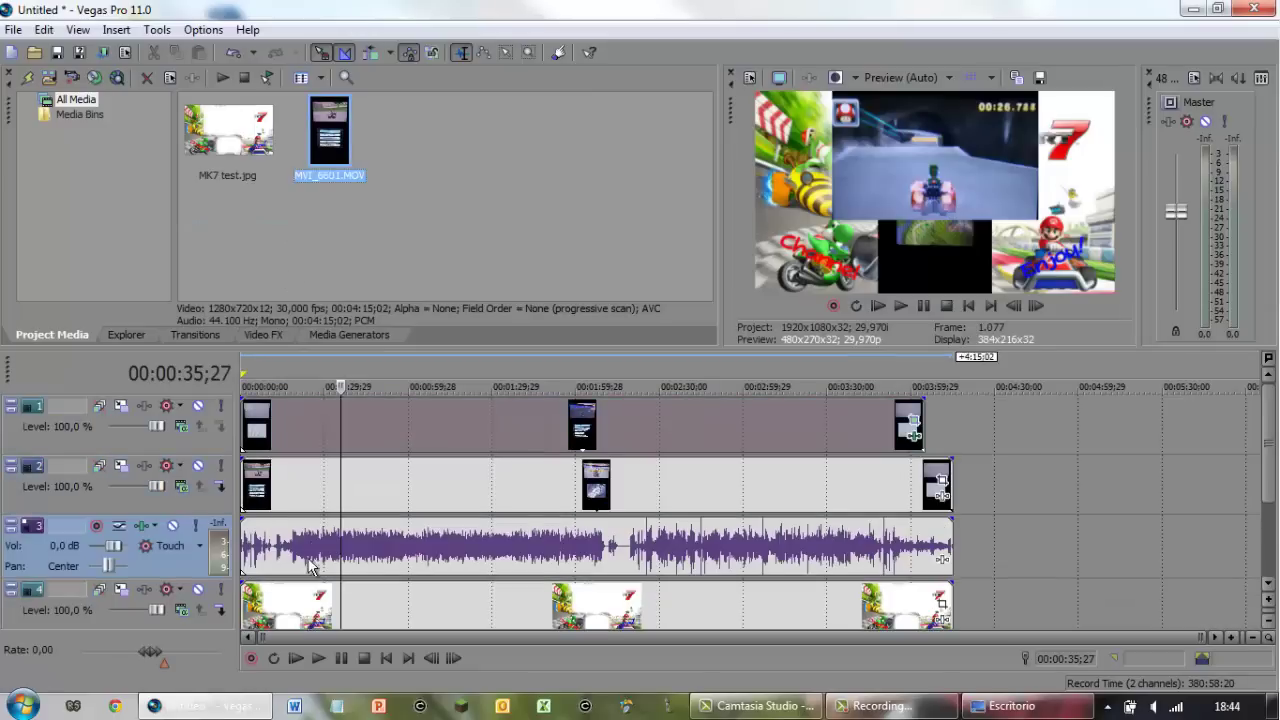
left_click(312, 557)
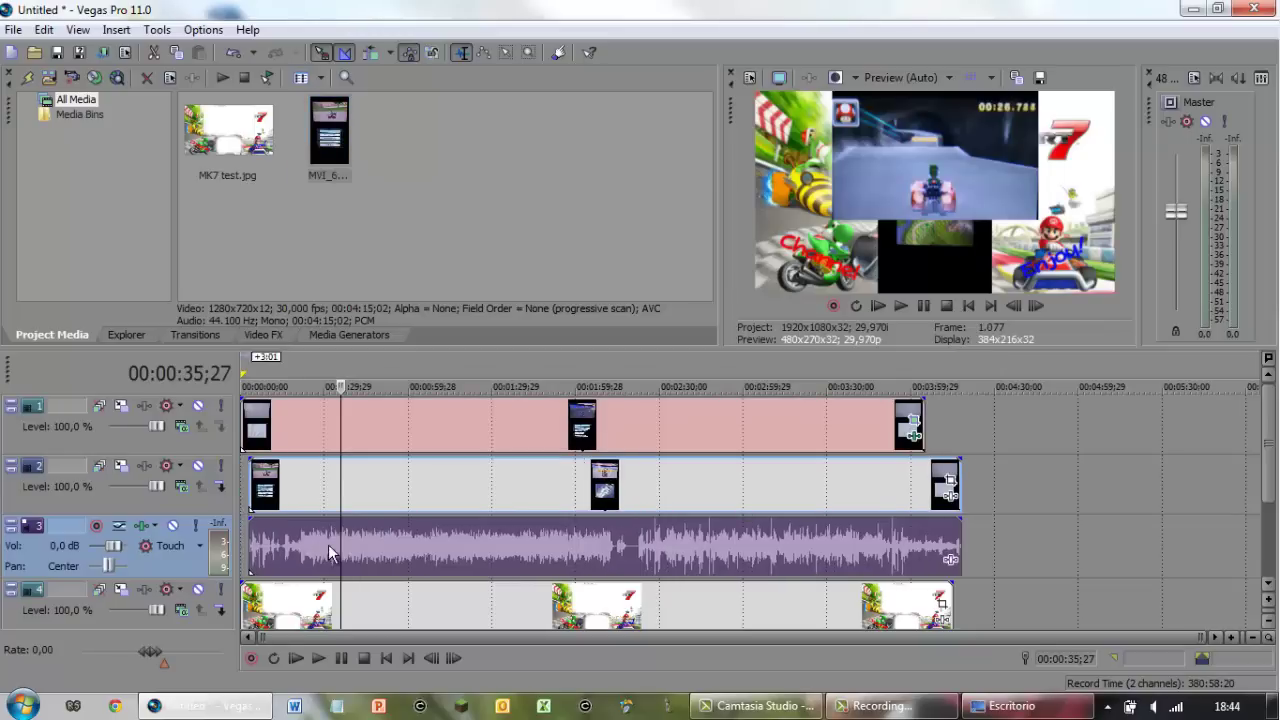
left_click(297, 484)
Rotate the new copy 90° counterclockwise with aspect ratio and resampling off; move the original clips to about 04:43.
right_click(474, 493)
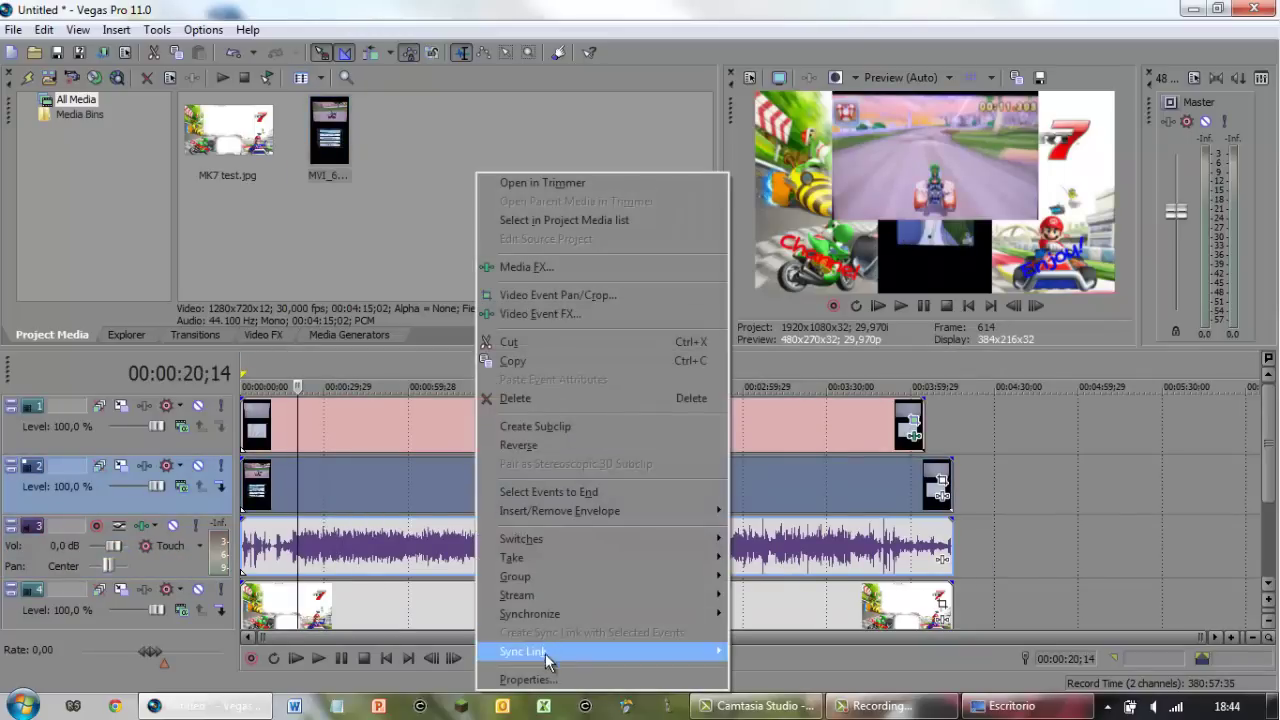
left_click(545, 680)
left_click(464, 215)
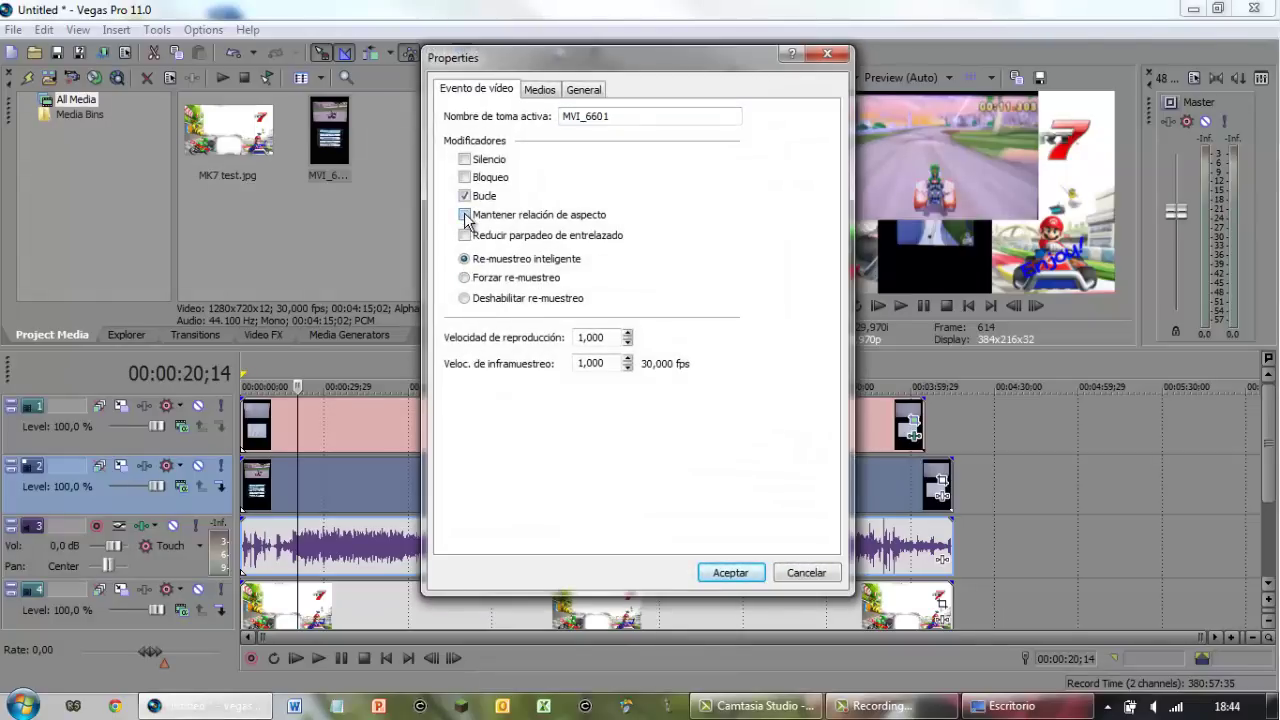
left_click(464, 299)
left_click(541, 92)
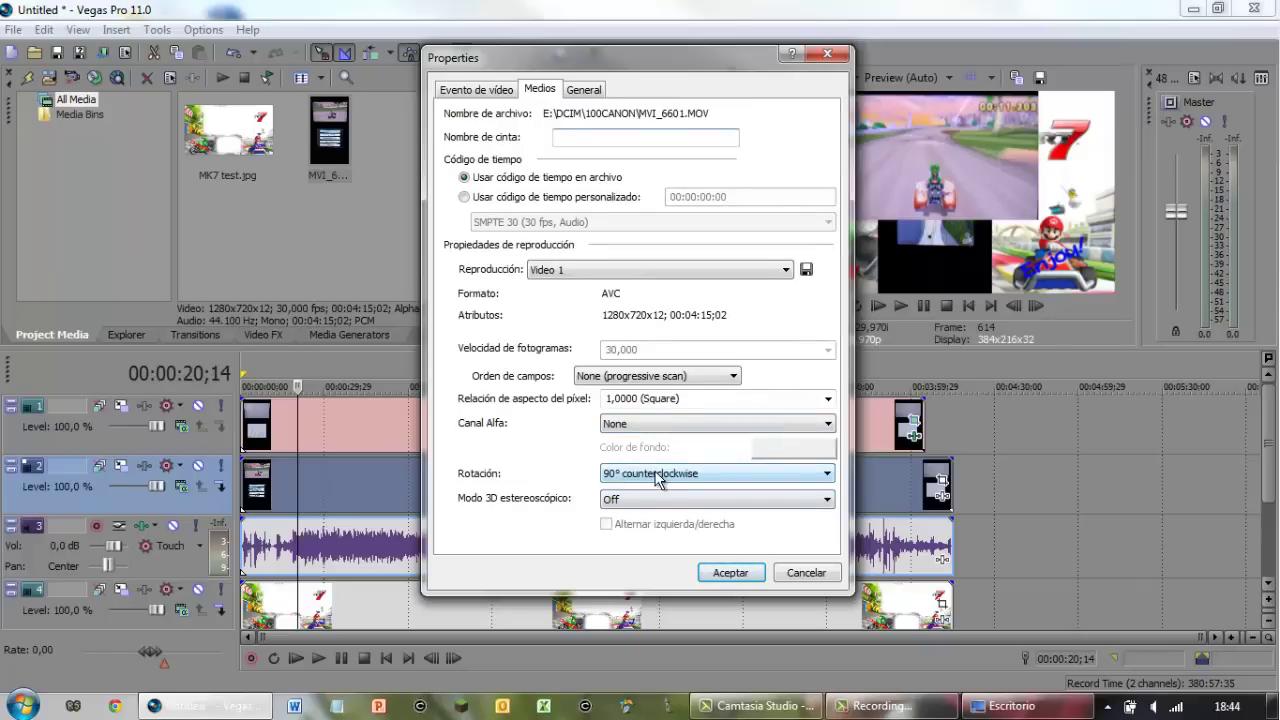
left_click(728, 568)
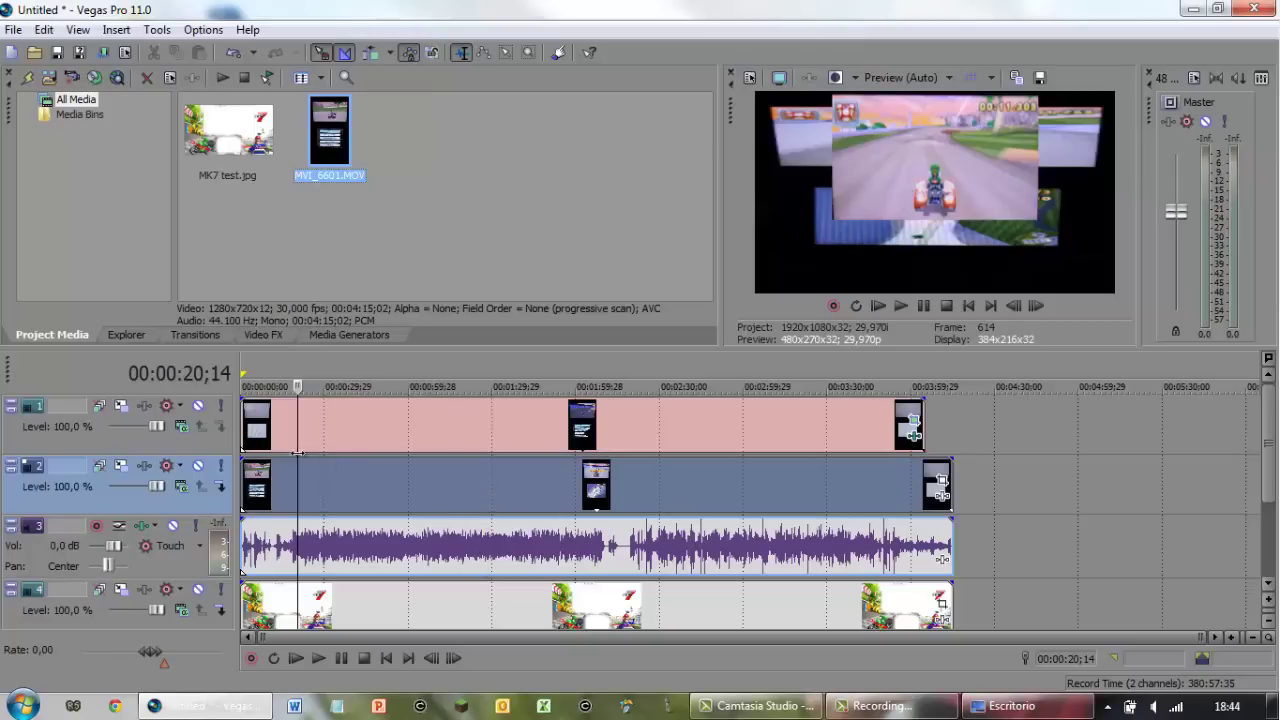
left_click_drag(283, 428, 1098, 425)
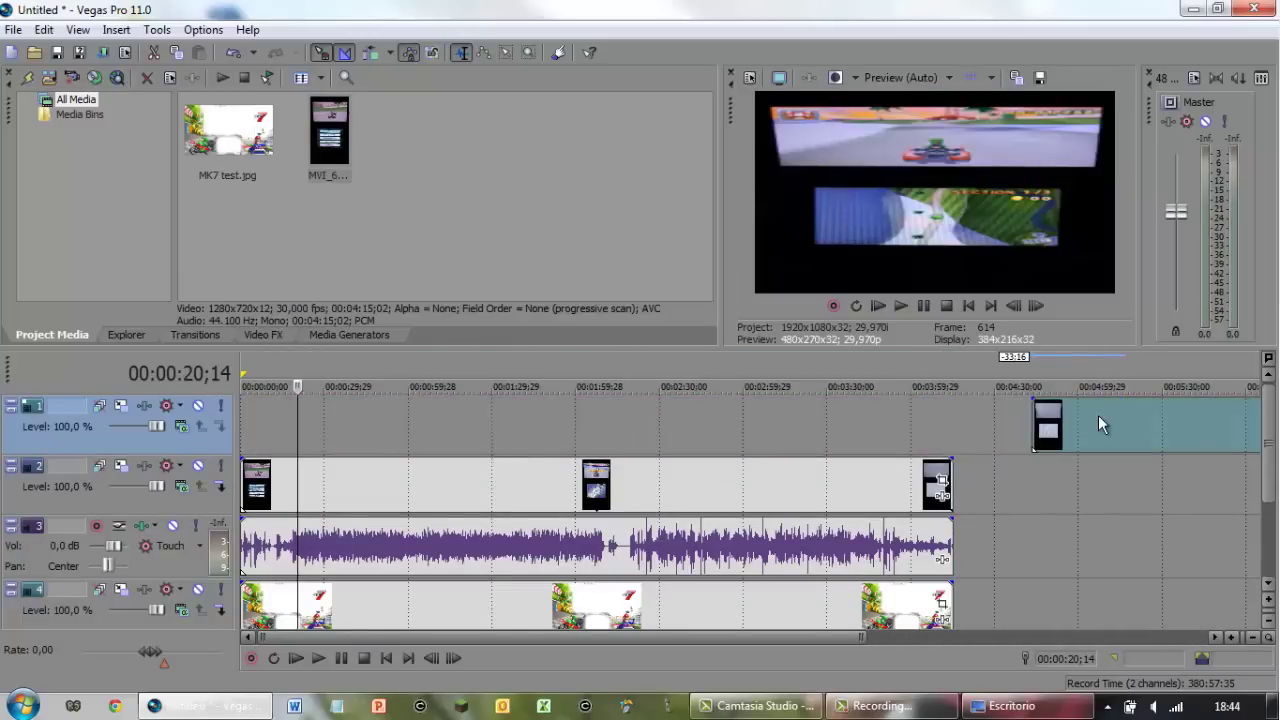
Open Event Pan/Crop for the rotated copy and adjust the crop frame's width and height.
left_click(320, 492)
right_click(337, 487)
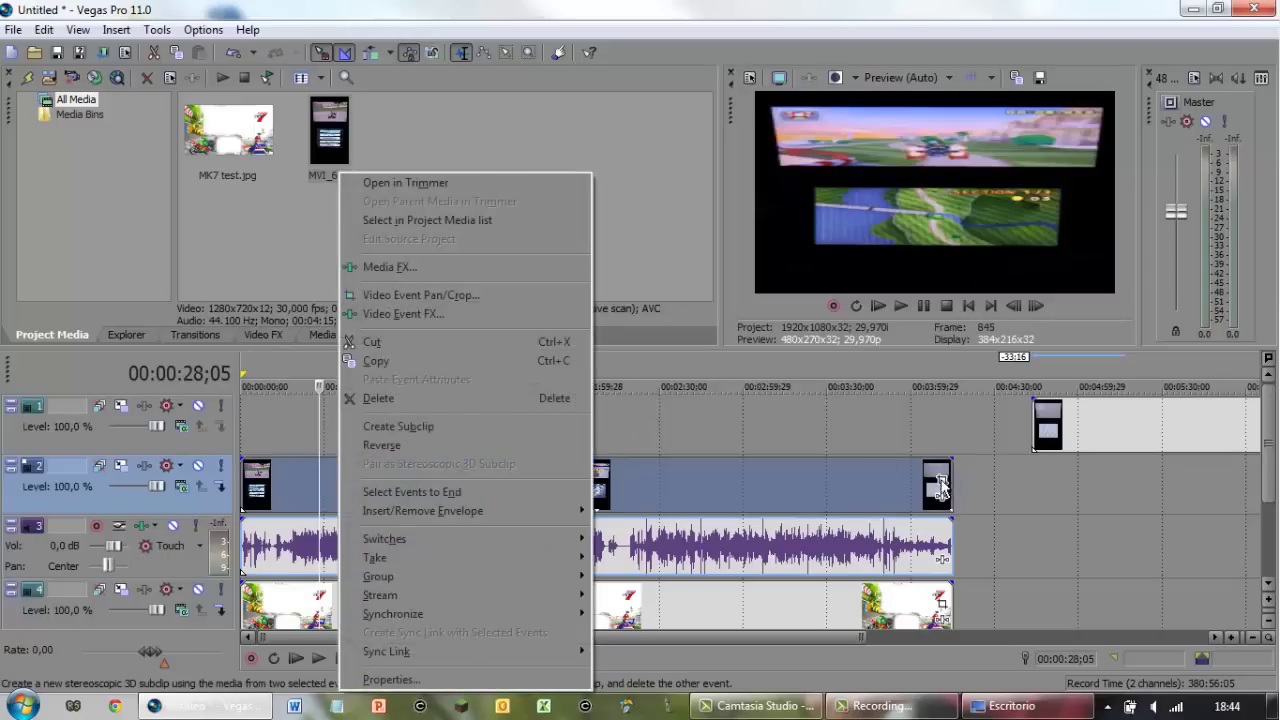
left_click(420, 295)
mouse_move(531, 165)
left_mouse_down()
mouse_move(533, 123)
mouse_move(525, 161)
left_mouse_up()
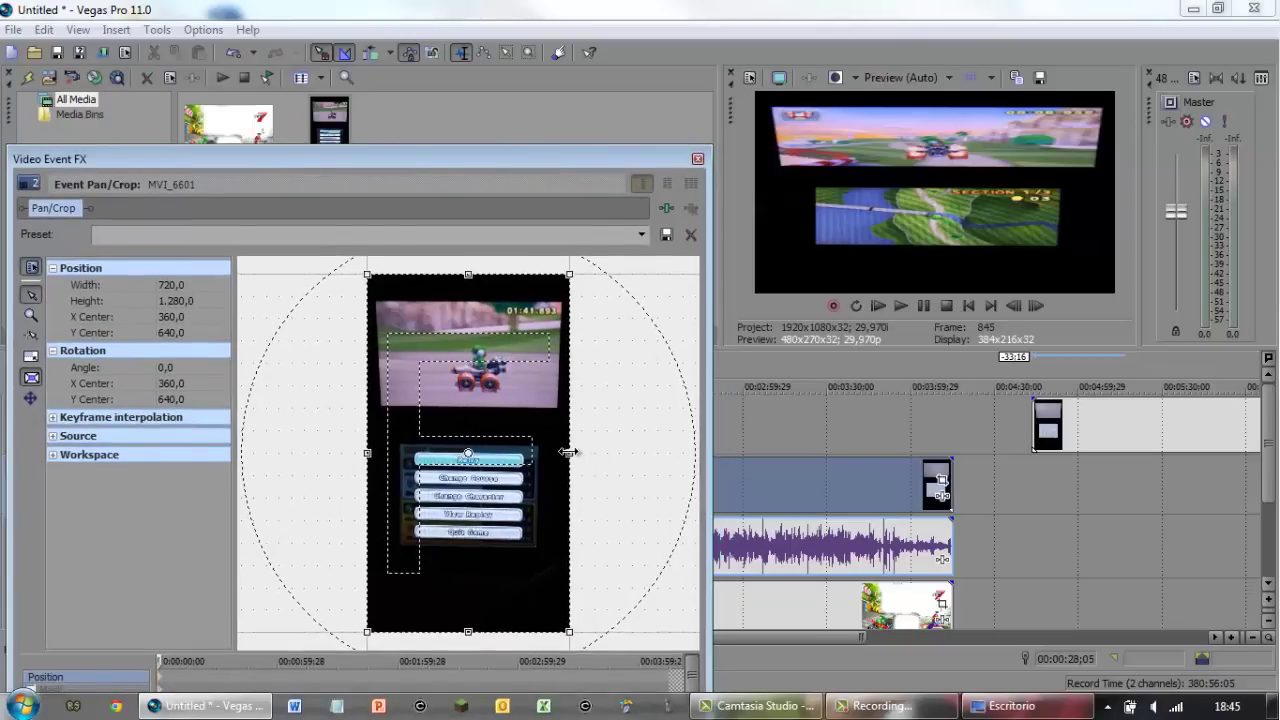
left_click_drag(567, 452, 580, 451)
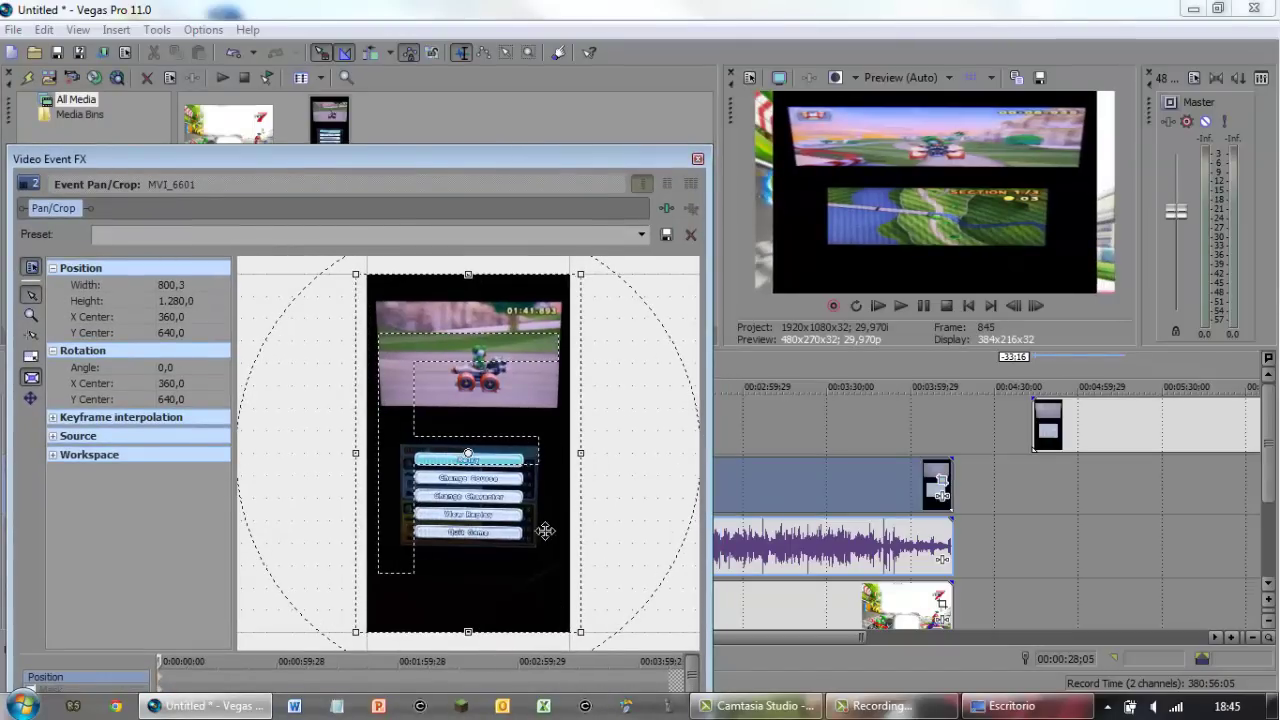
left_click_drag(468, 632, 477, 515)
left_click_drag(580, 452, 612, 451)
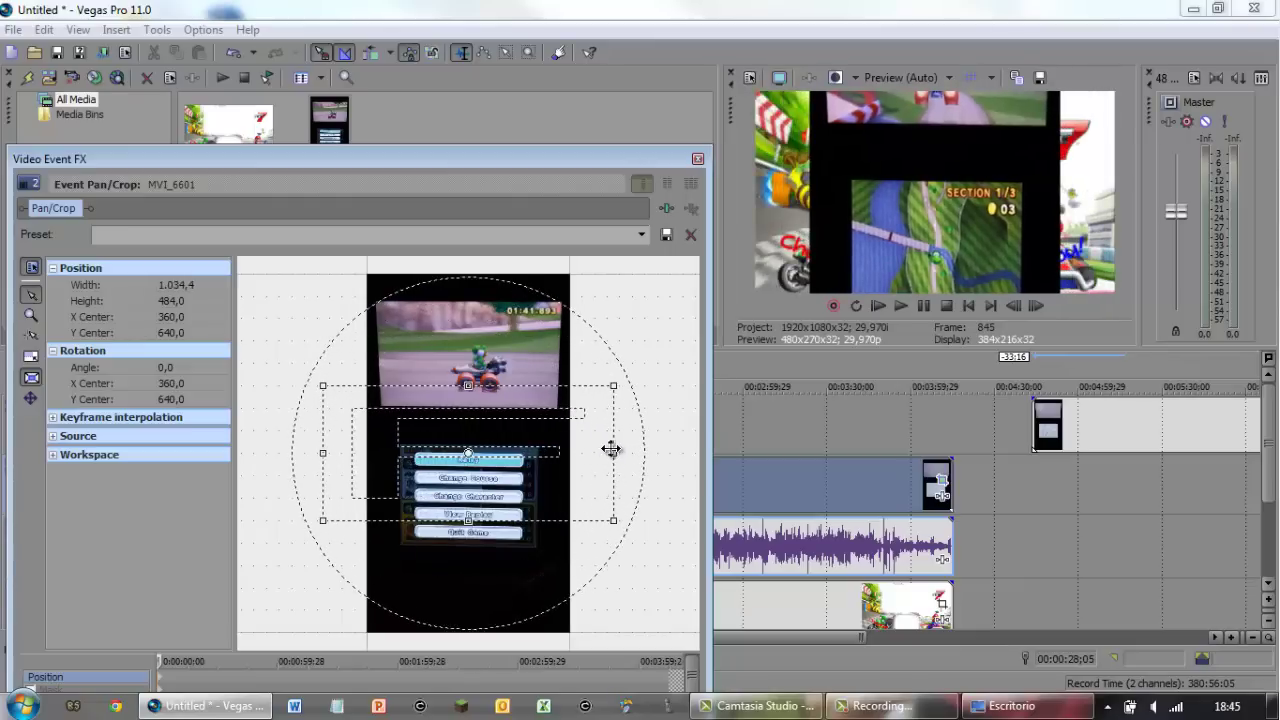
left_click_drag(465, 385, 464, 343)
left_click_drag(616, 452, 654, 452)
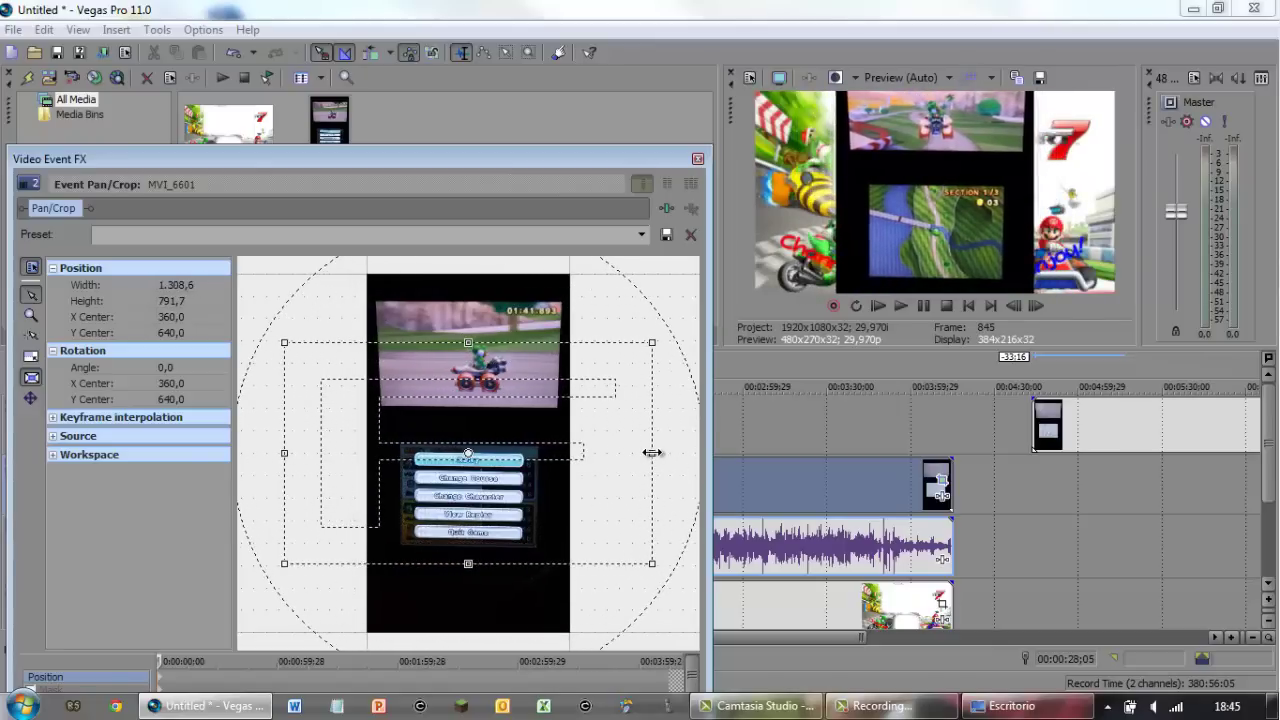
Fine-tune the frame to 1756.8 × 1166.3 centred at 353.3/449.4, showing both 3DS screens.
left_click_drag(573, 517, 597, 506)
left_click_drag(533, 547, 533, 581)
left_click_drag(550, 525, 568, 495)
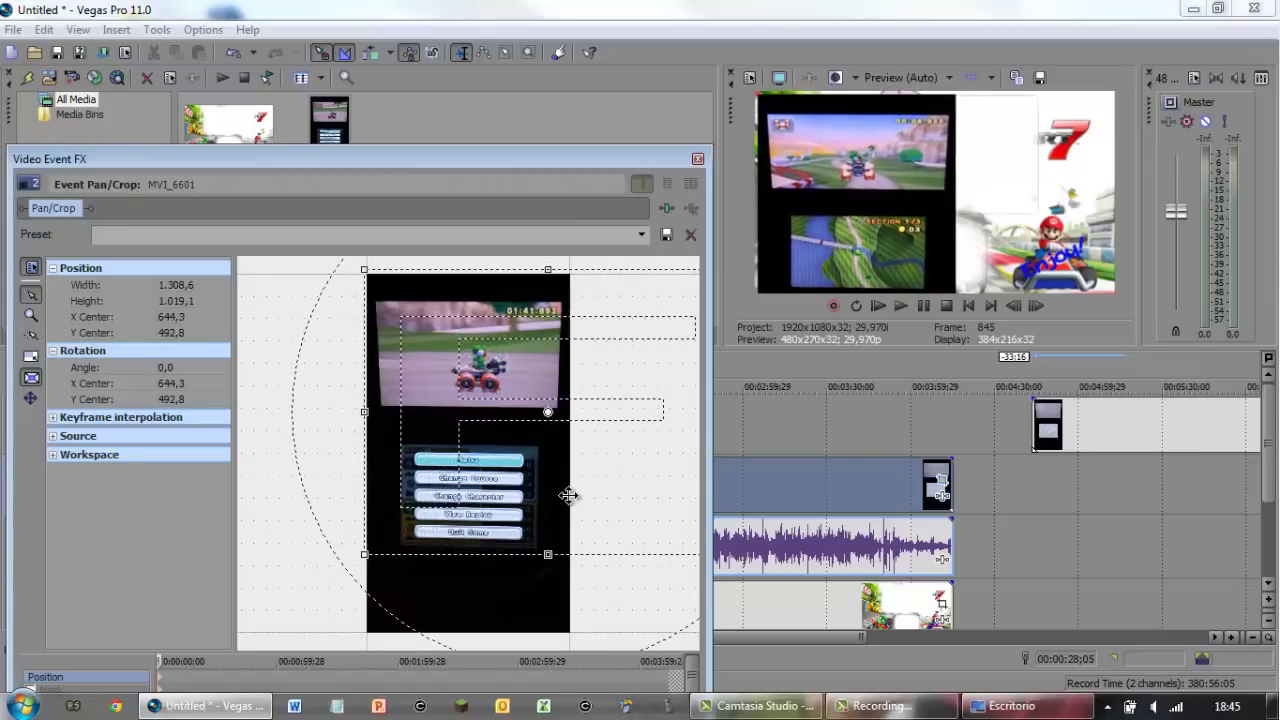
left_click_drag(548, 554, 548, 572)
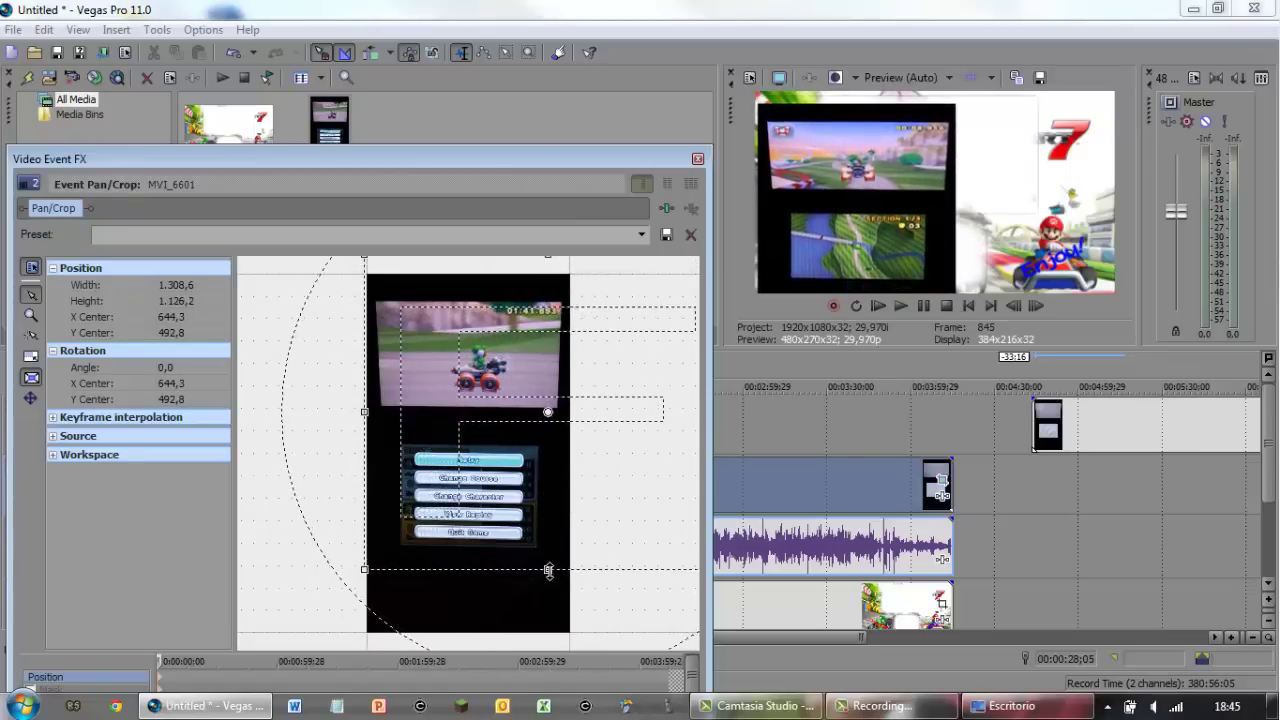
left_click_drag(564, 516, 566, 508)
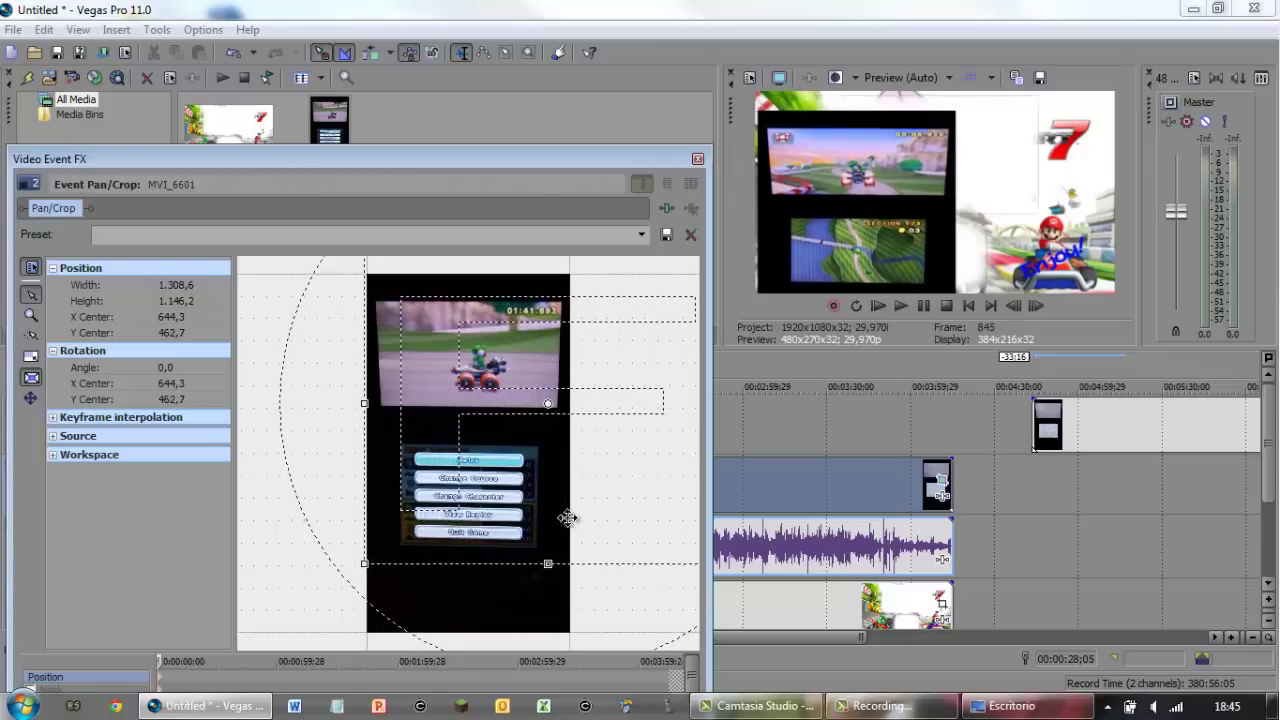
left_click_drag(547, 565, 547, 568)
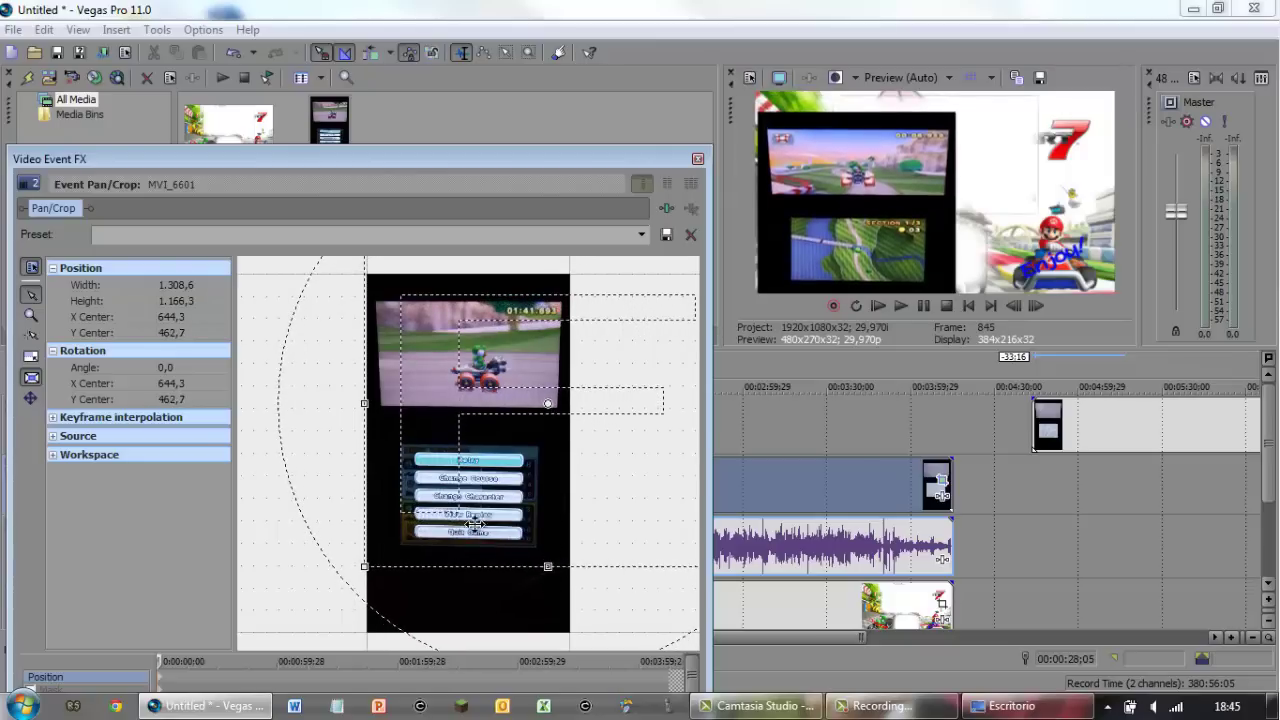
left_click_drag(368, 405, 294, 409)
left_click_drag(503, 451, 520, 480)
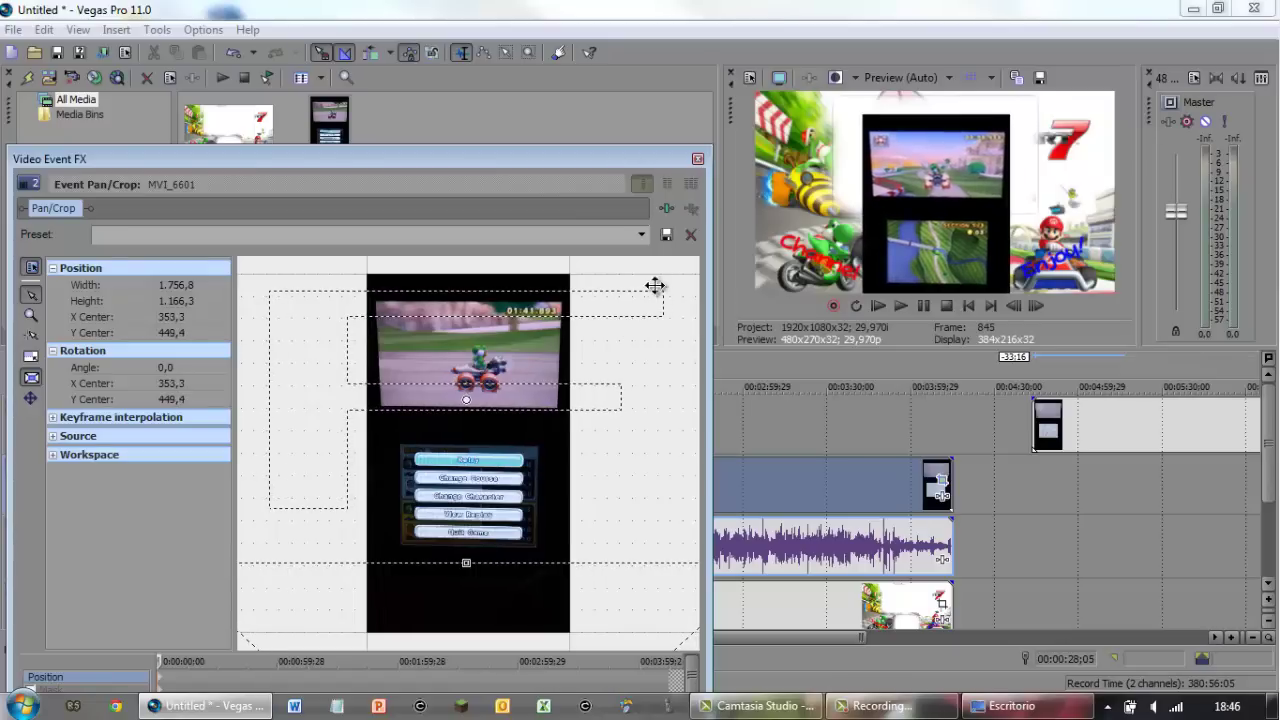
left_click(698, 160)
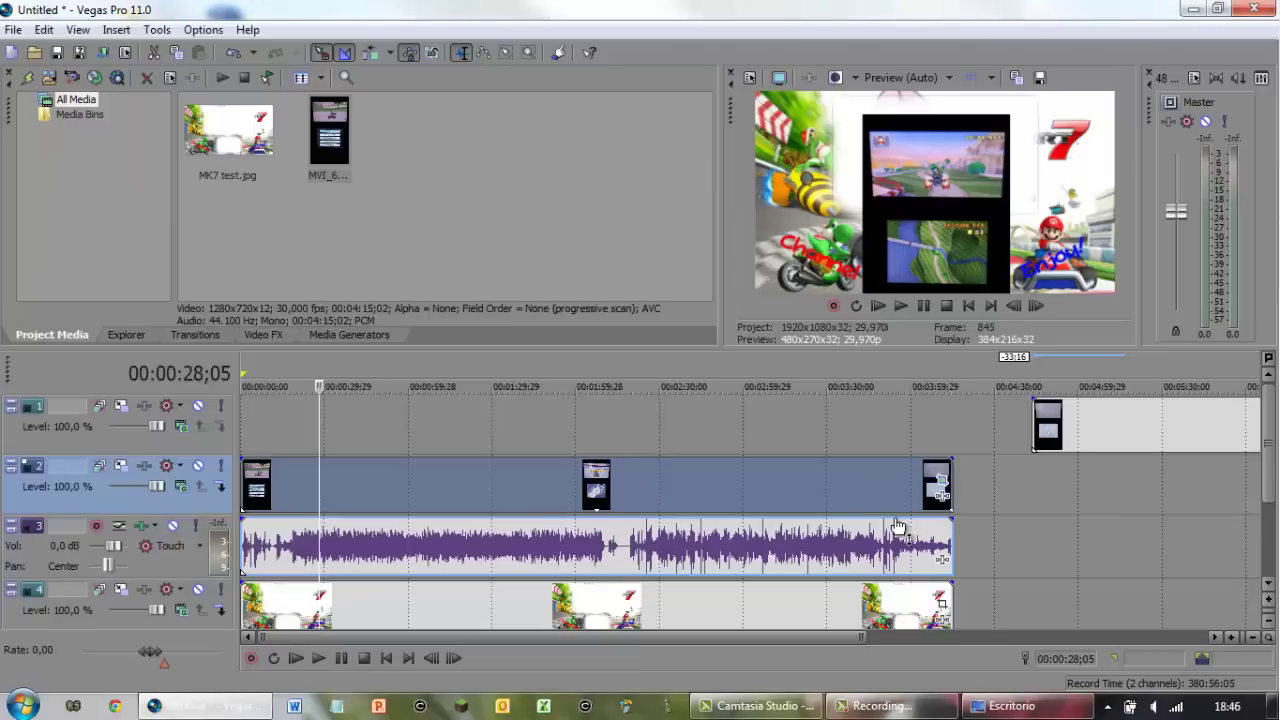
Add the Sony Cookie Cutter effect to the track 2 clip with a Square shape.
left_click(942, 492)
left_click(445, 486)
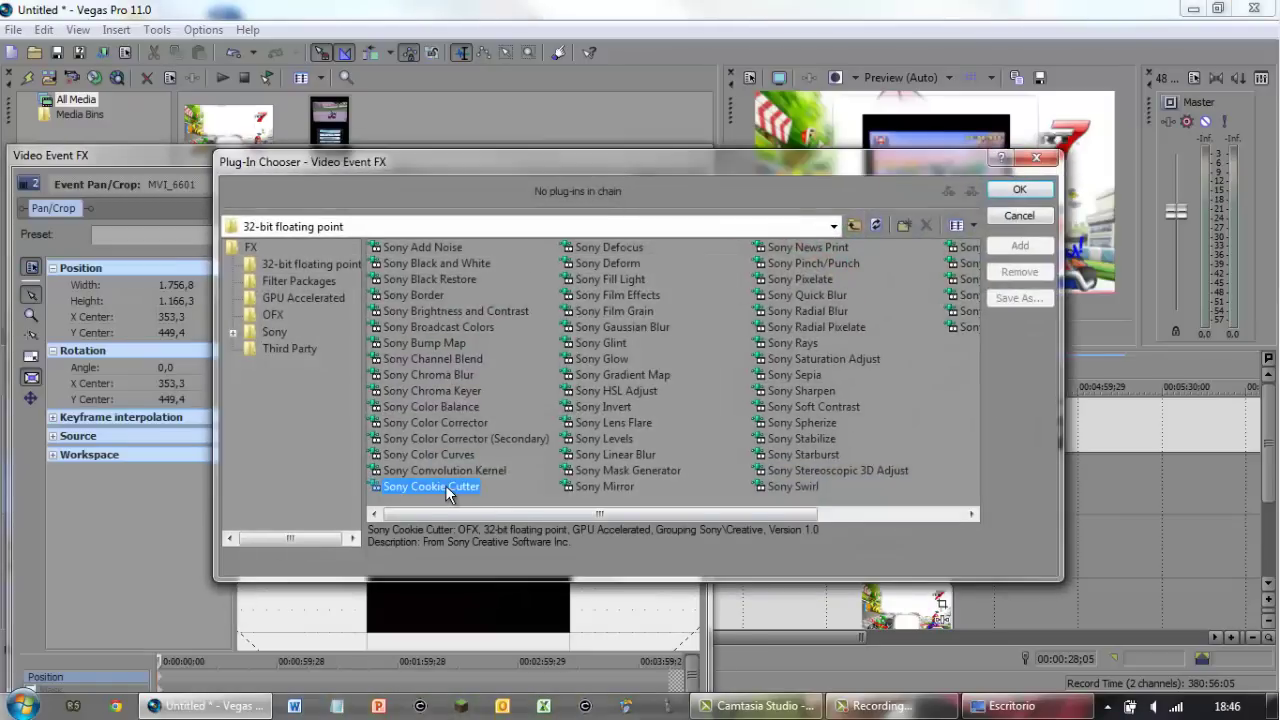
double_click(447, 488)
left_click(1019, 190)
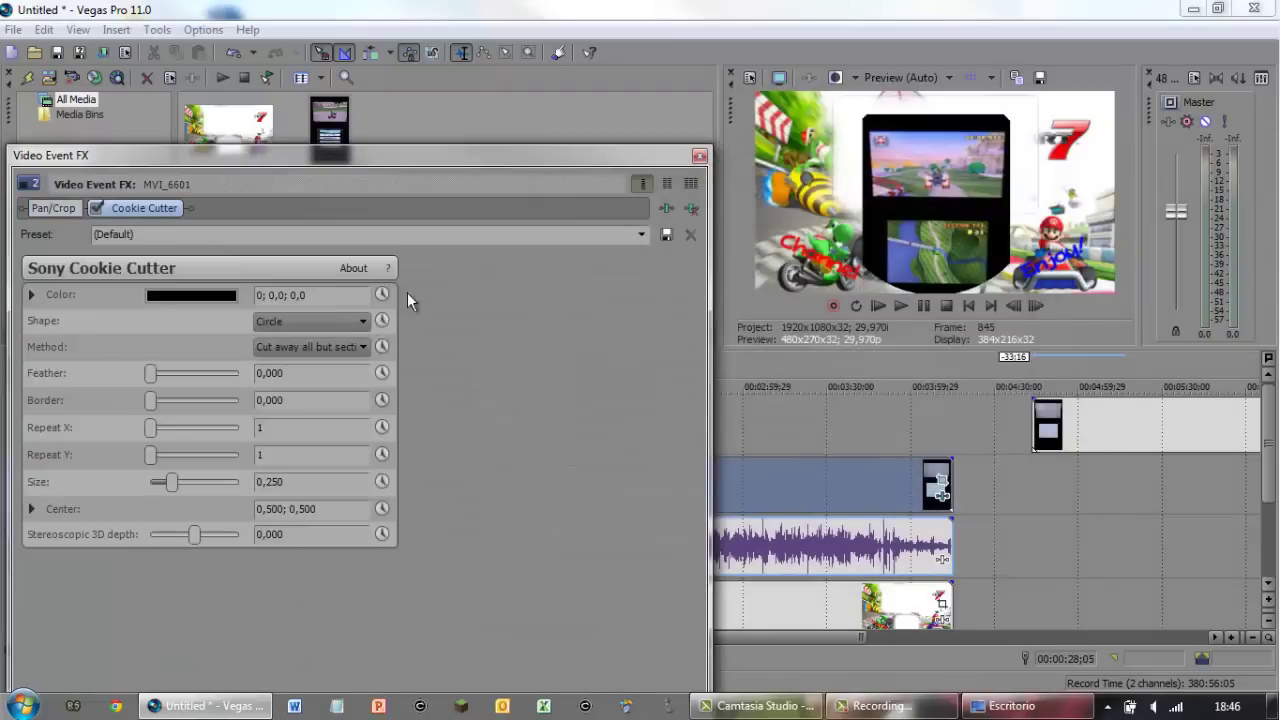
left_click(310, 321)
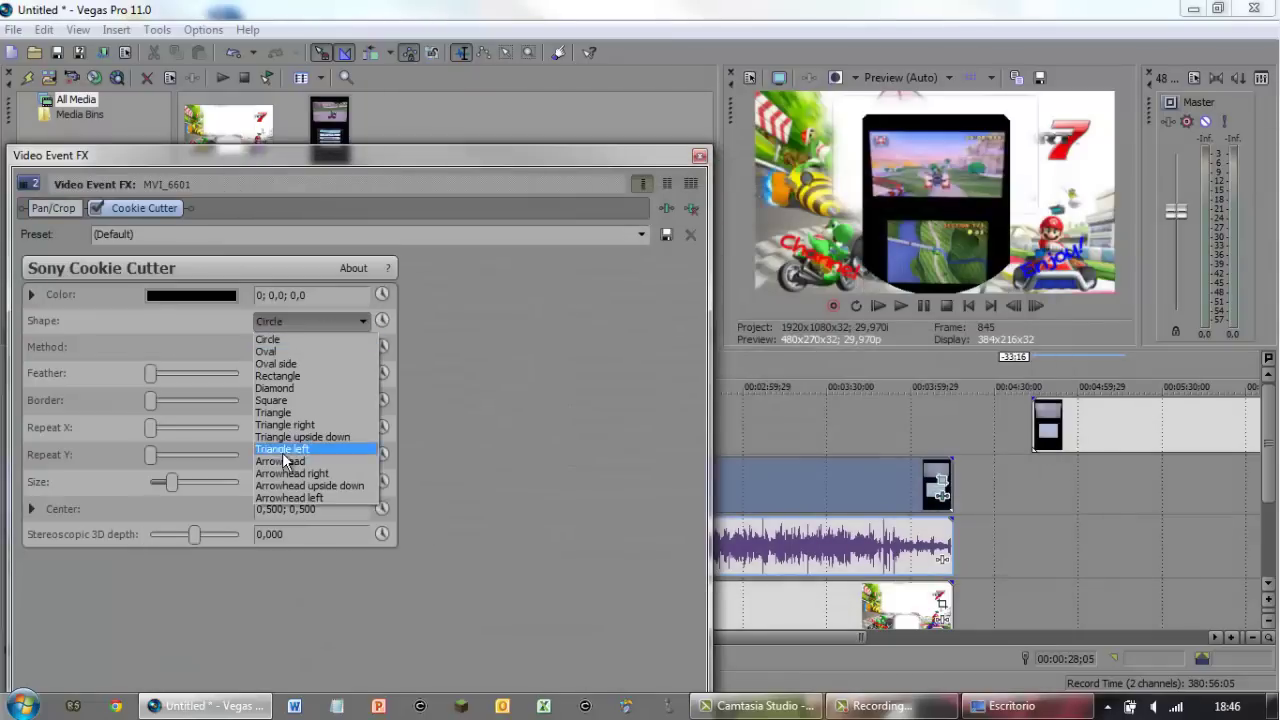
left_click(319, 395)
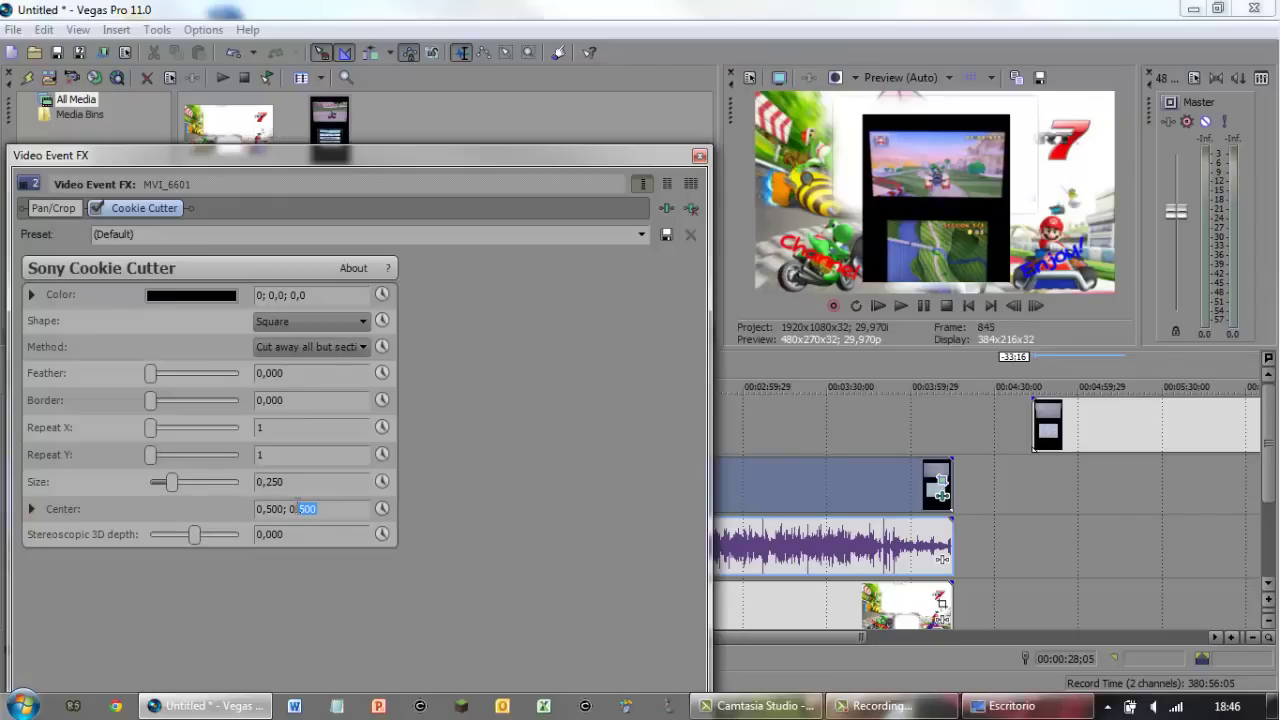
Centre the cutout at 0,500; 0,100 and set its size to 0,147.
type("1")
key("Return")
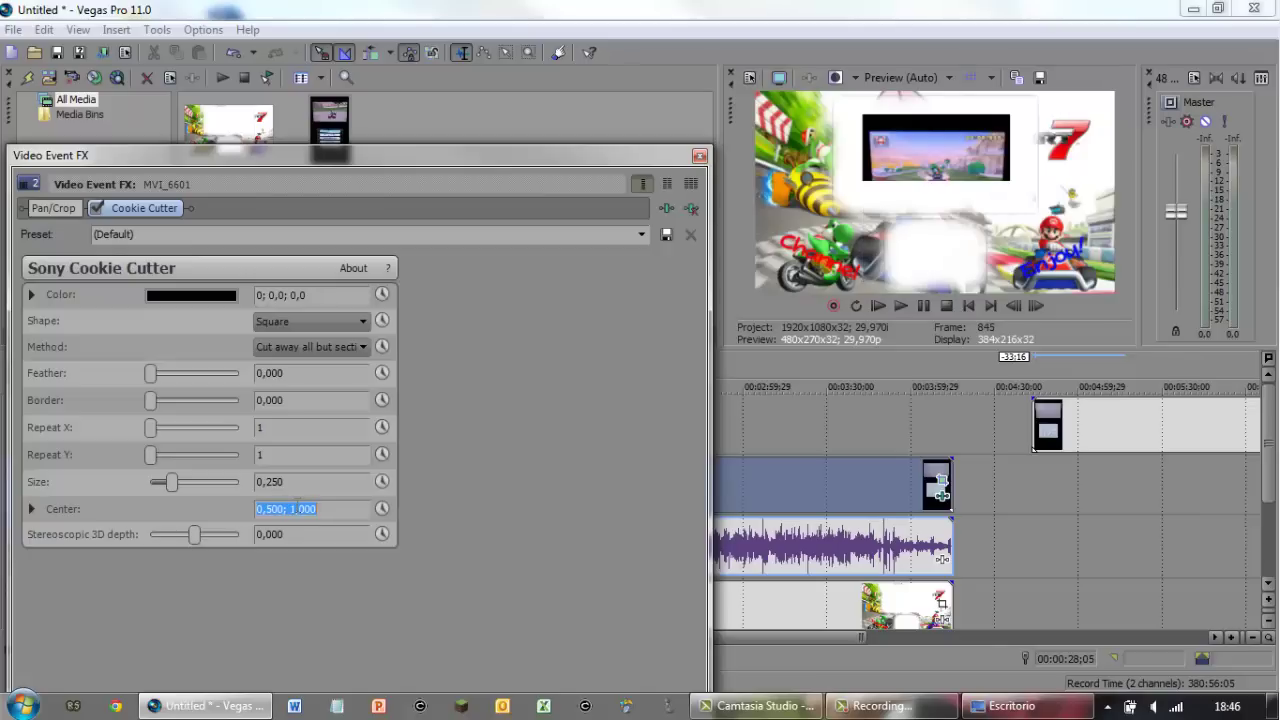
left_click(338, 511)
key("Return")
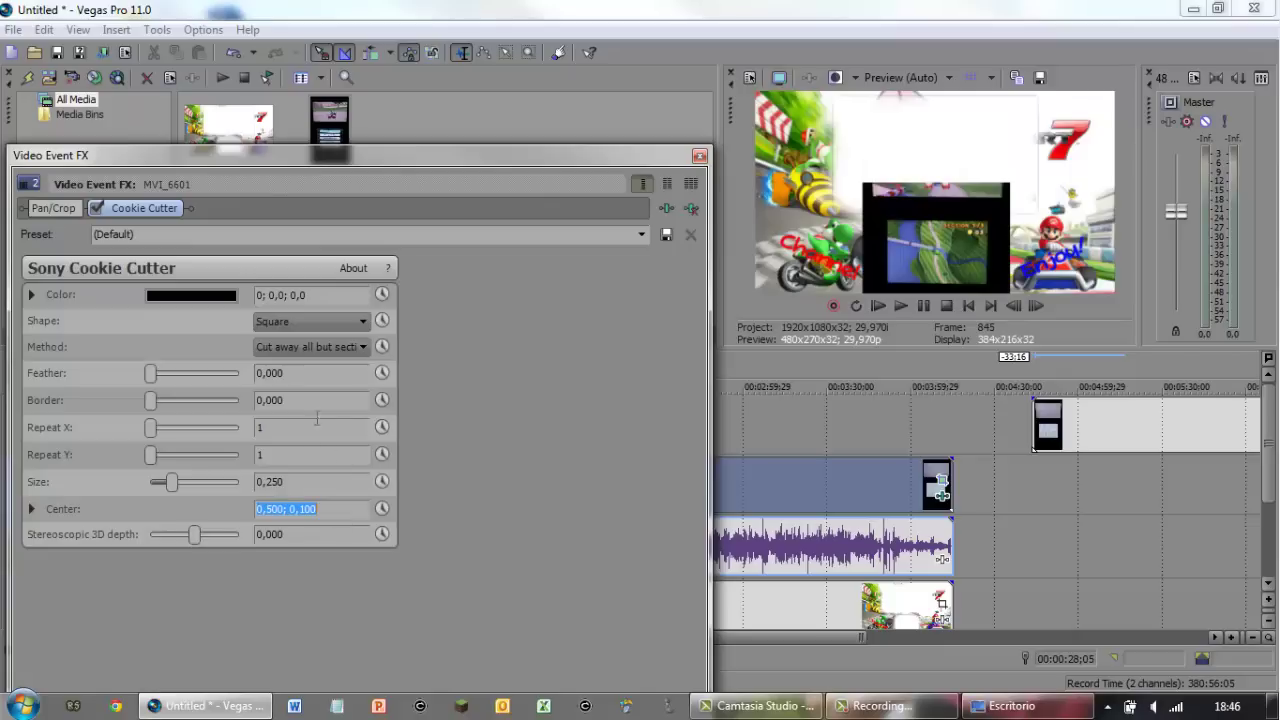
left_click(326, 510)
left_click_drag(169, 482, 161, 482)
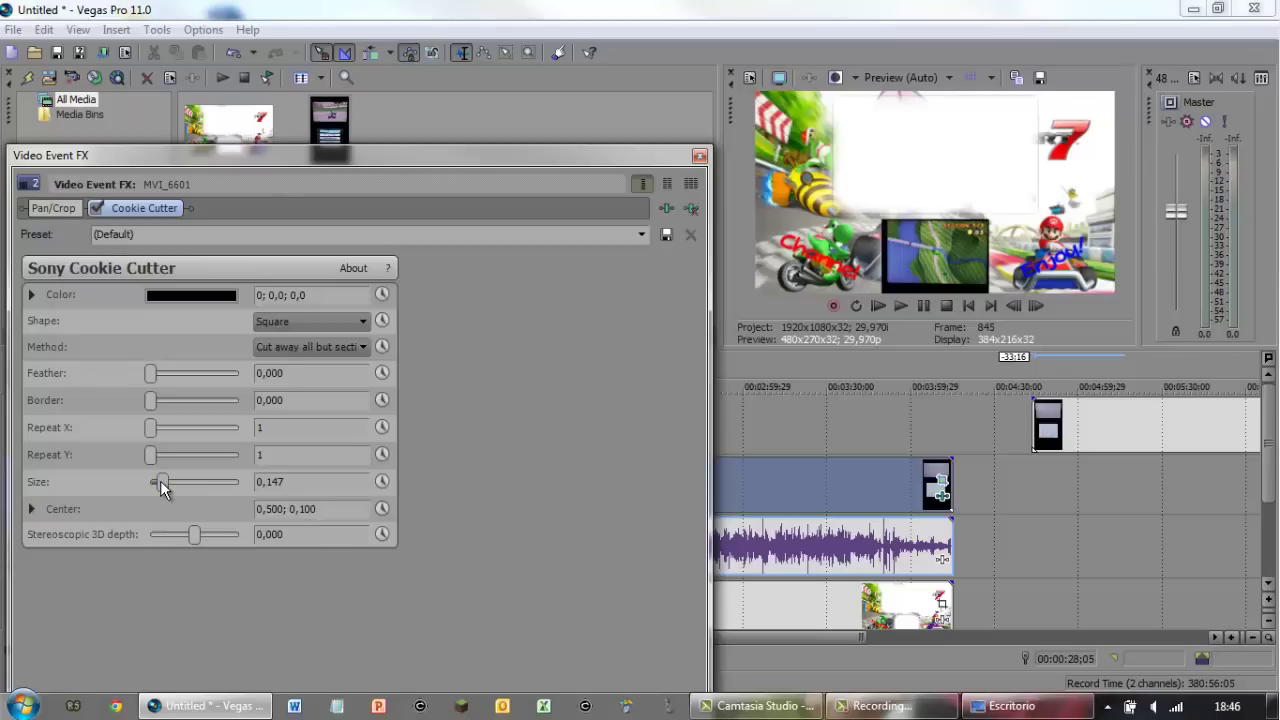
left_click(699, 157)
Recrop the track 2 copy to 1605,5 by 1005,0 and move the track 1 clip to 00:00:00.
left_click(940, 487)
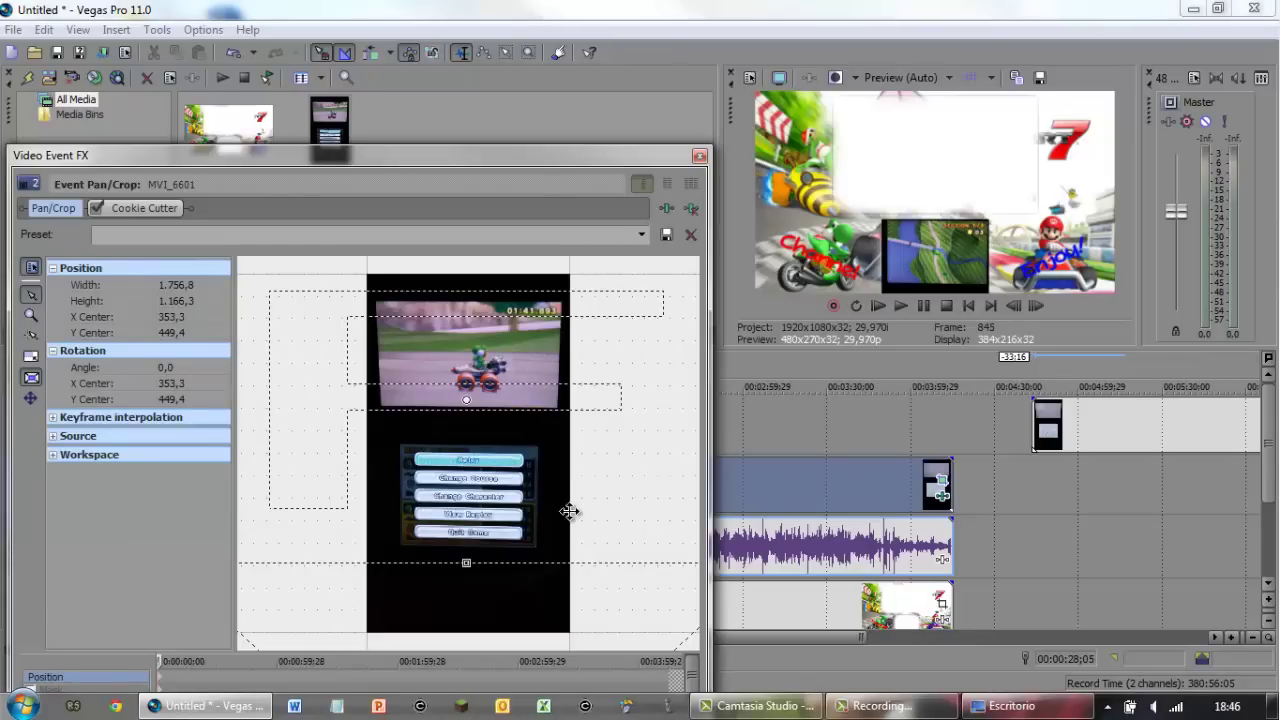
scroll(563, 512, "down", 2)
left_click_drag(302, 417, 316, 416)
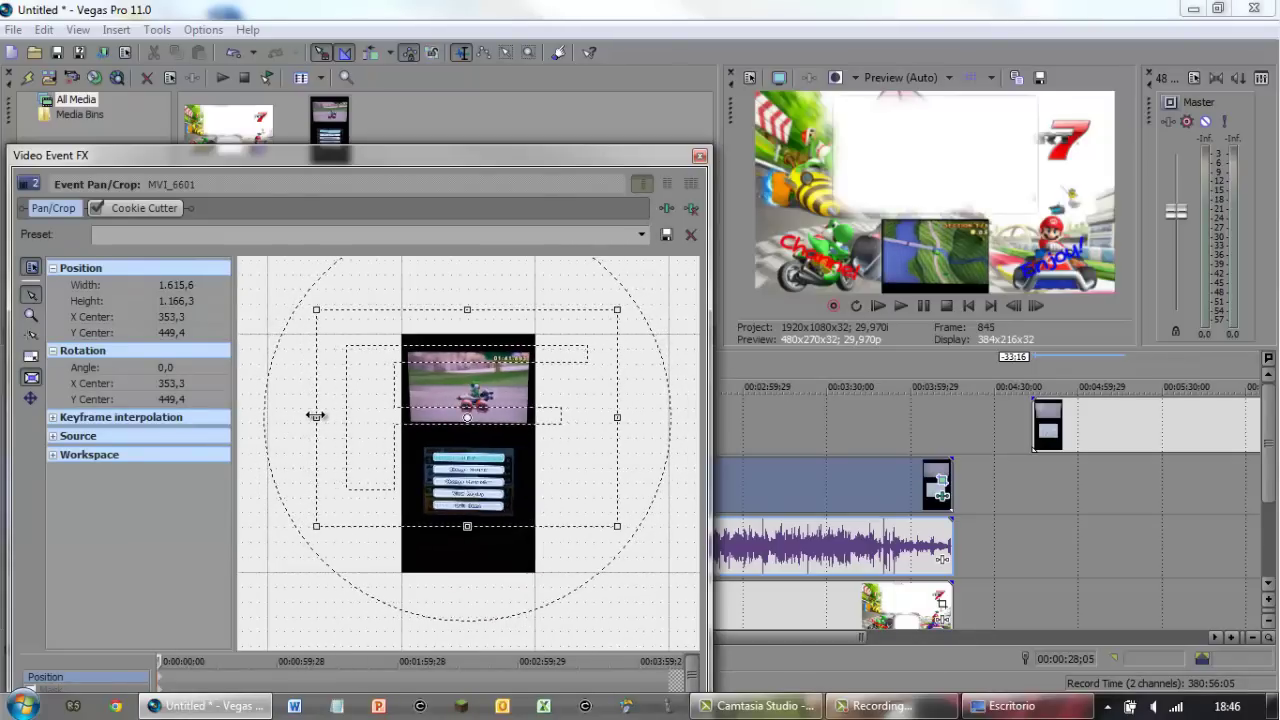
left_click_drag(486, 457, 488, 457)
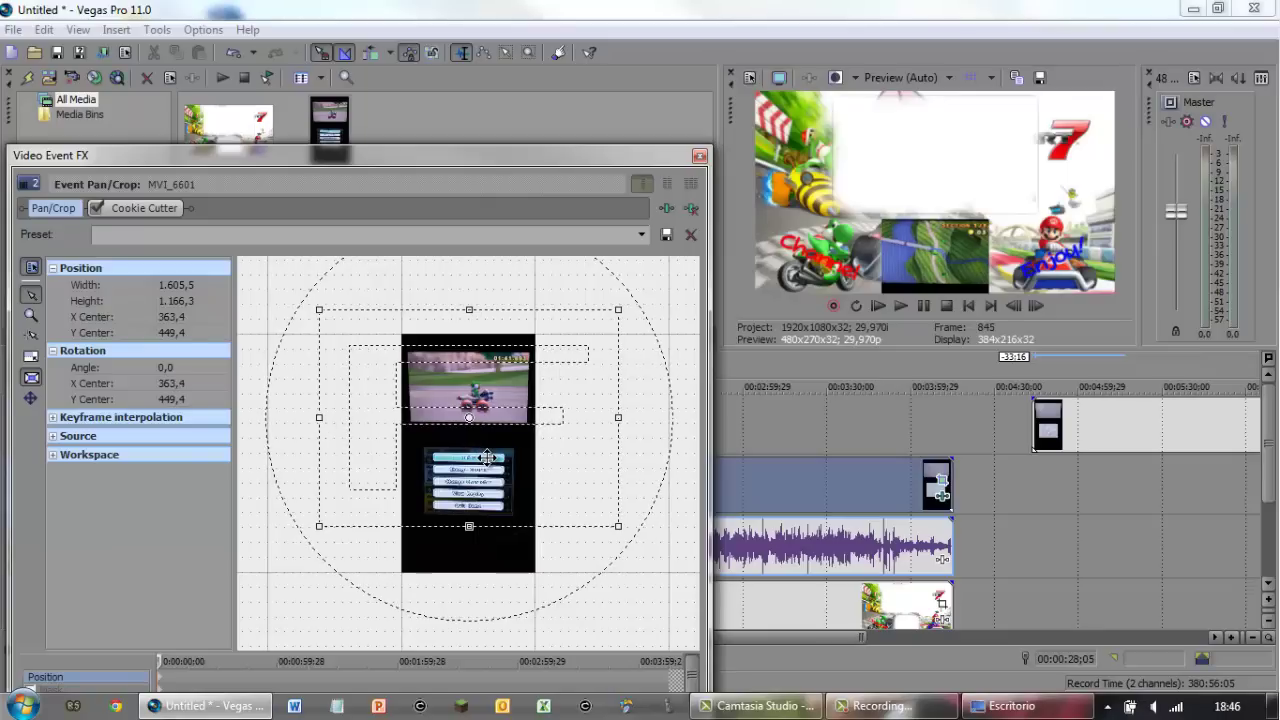
left_click_drag(469, 525, 495, 484)
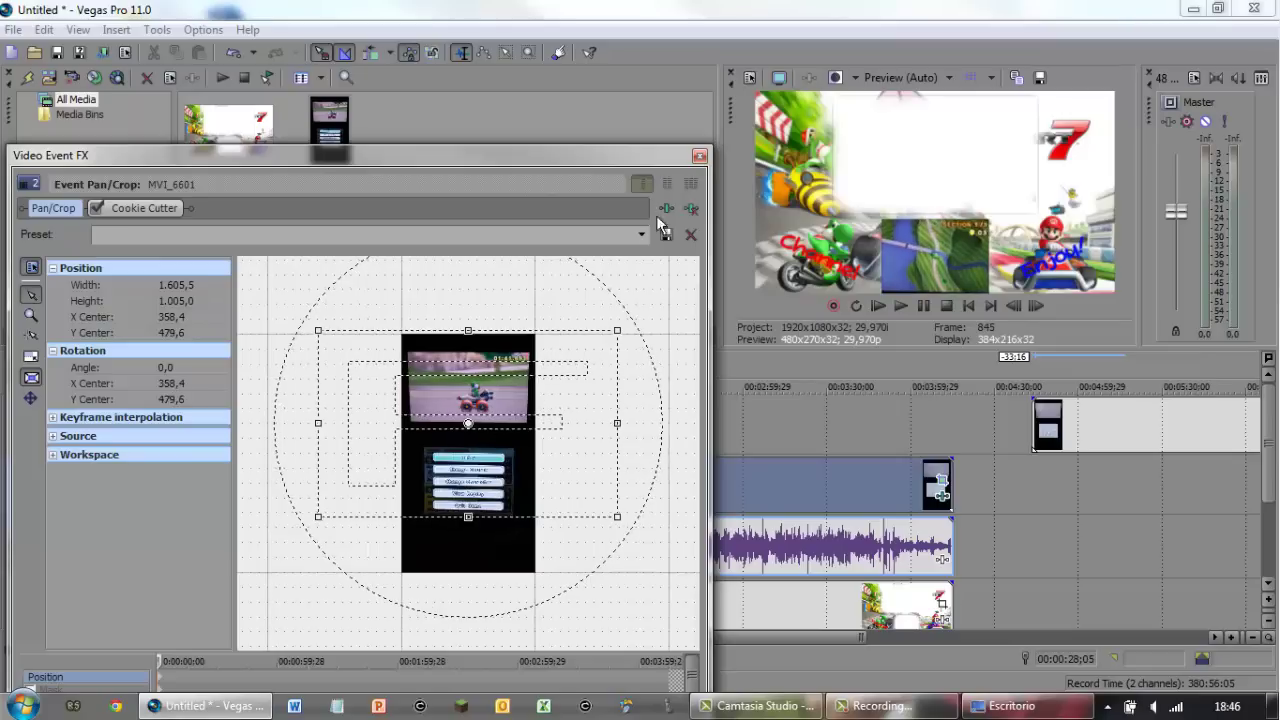
left_click(699, 156)
left_click_drag(1072, 428, 315, 425)
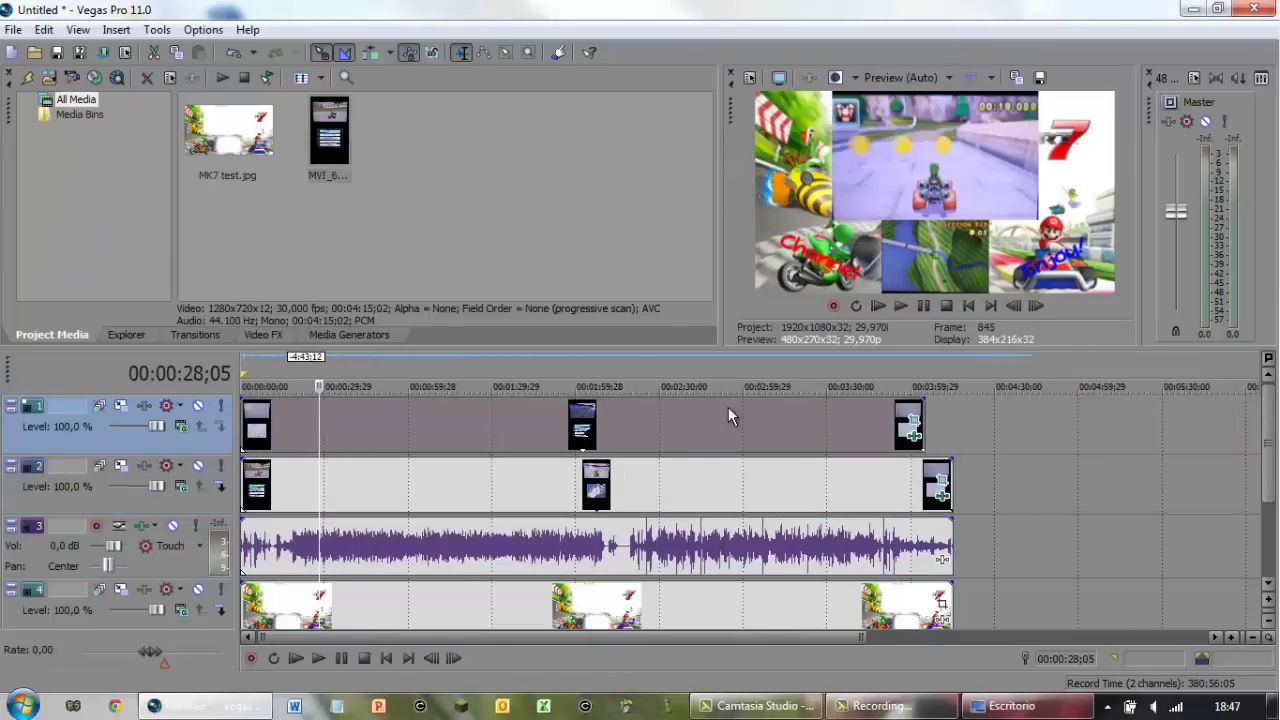
Play the project from the start to check the layout, then jump to around 4:05.
left_click(969, 306)
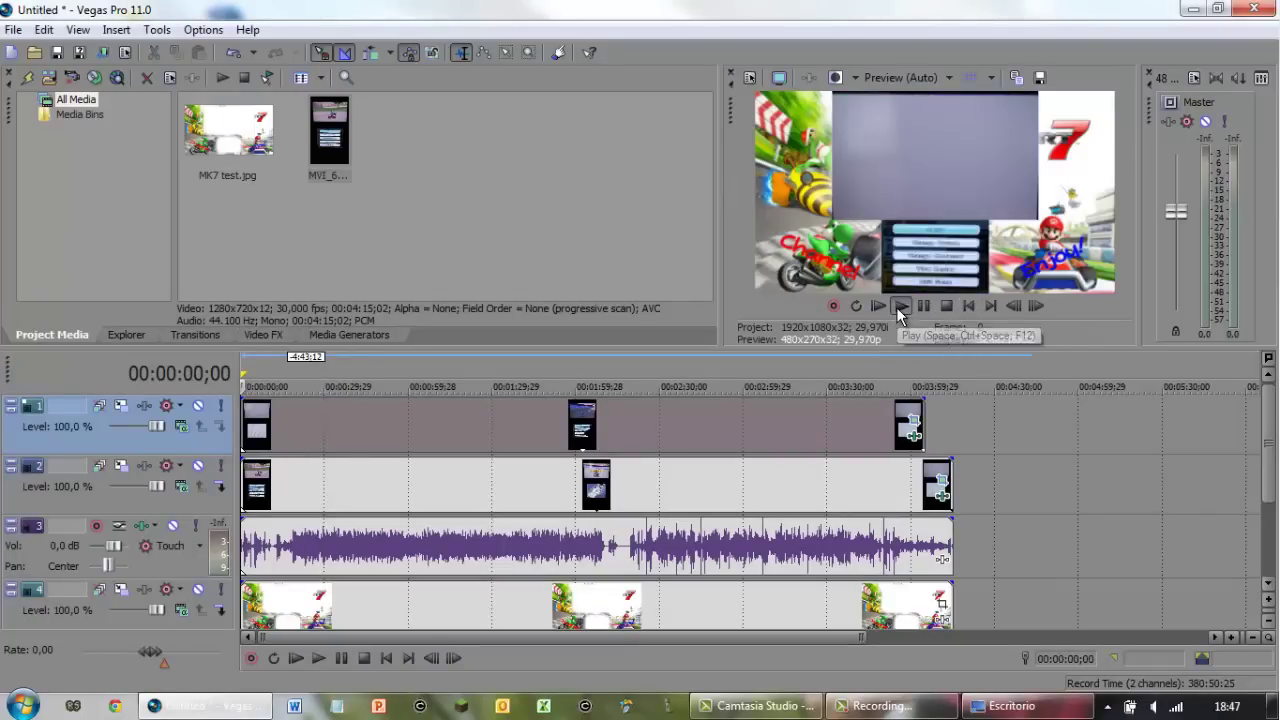
left_click(897, 307)
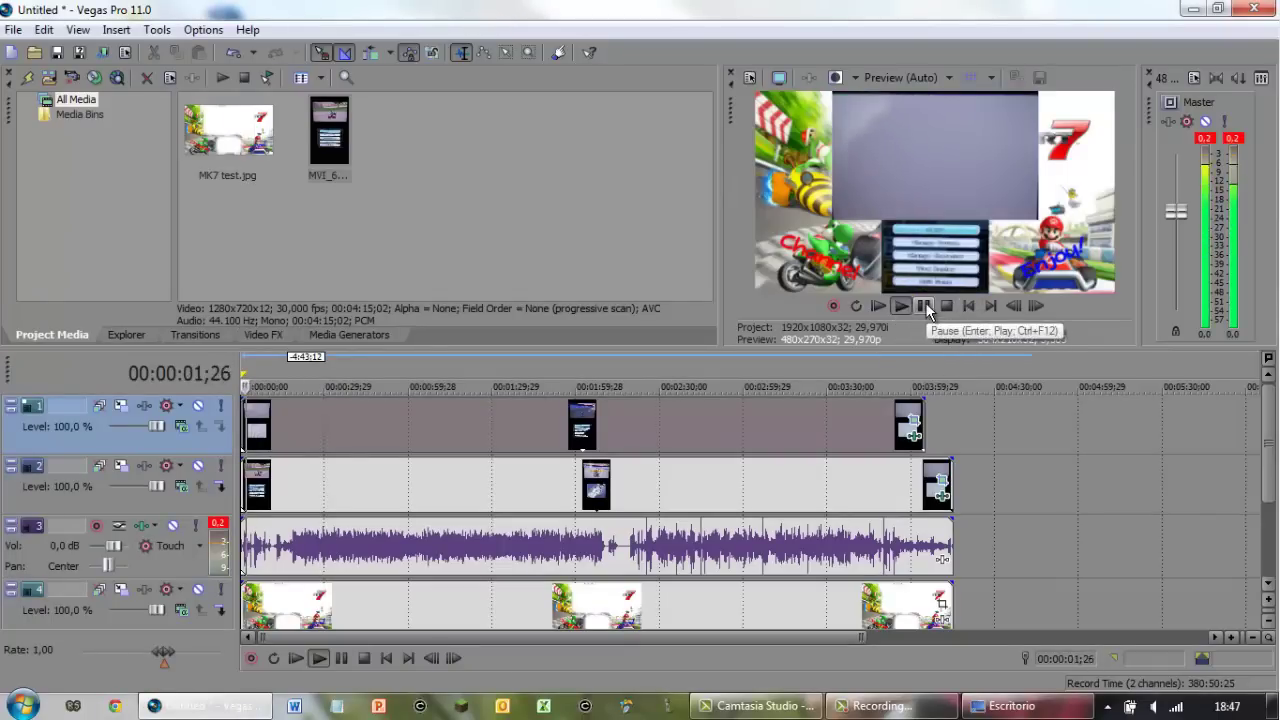
left_click(925, 306)
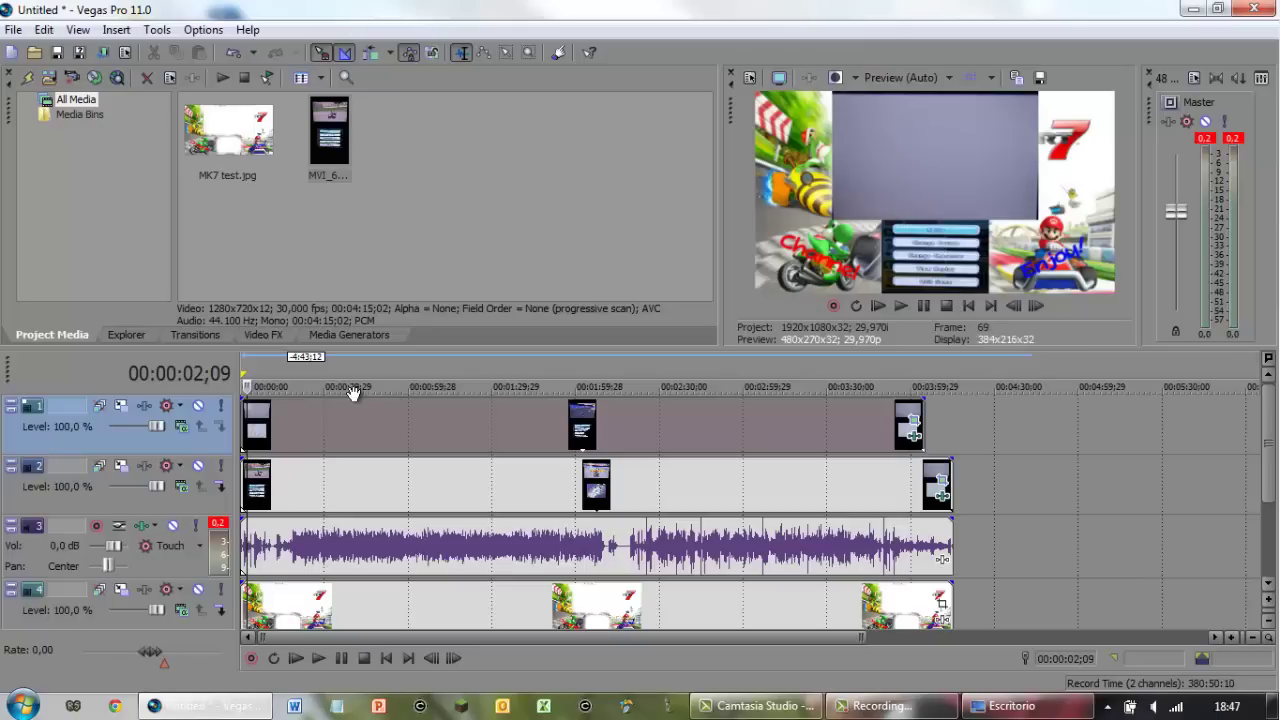
left_click(925, 420)
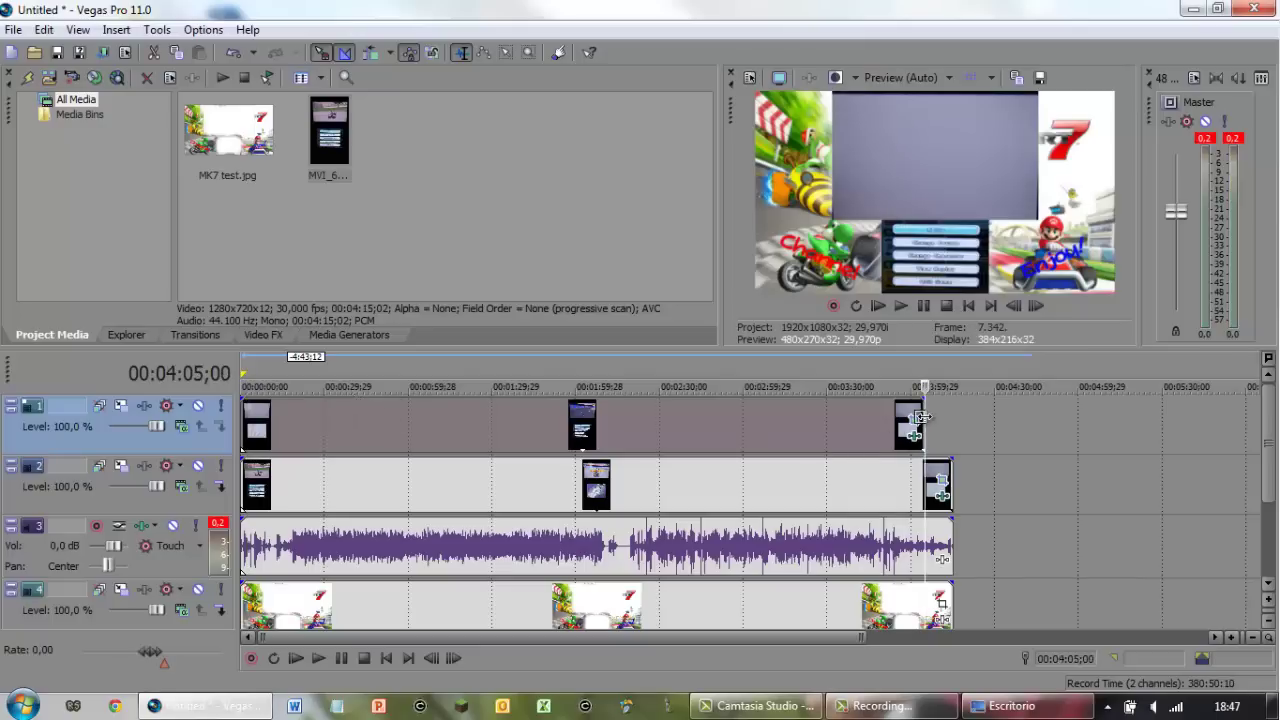
Drag the track 1 video and the track 2 video with its audio back to the timeline start.
left_click_drag(850, 438, 876, 433)
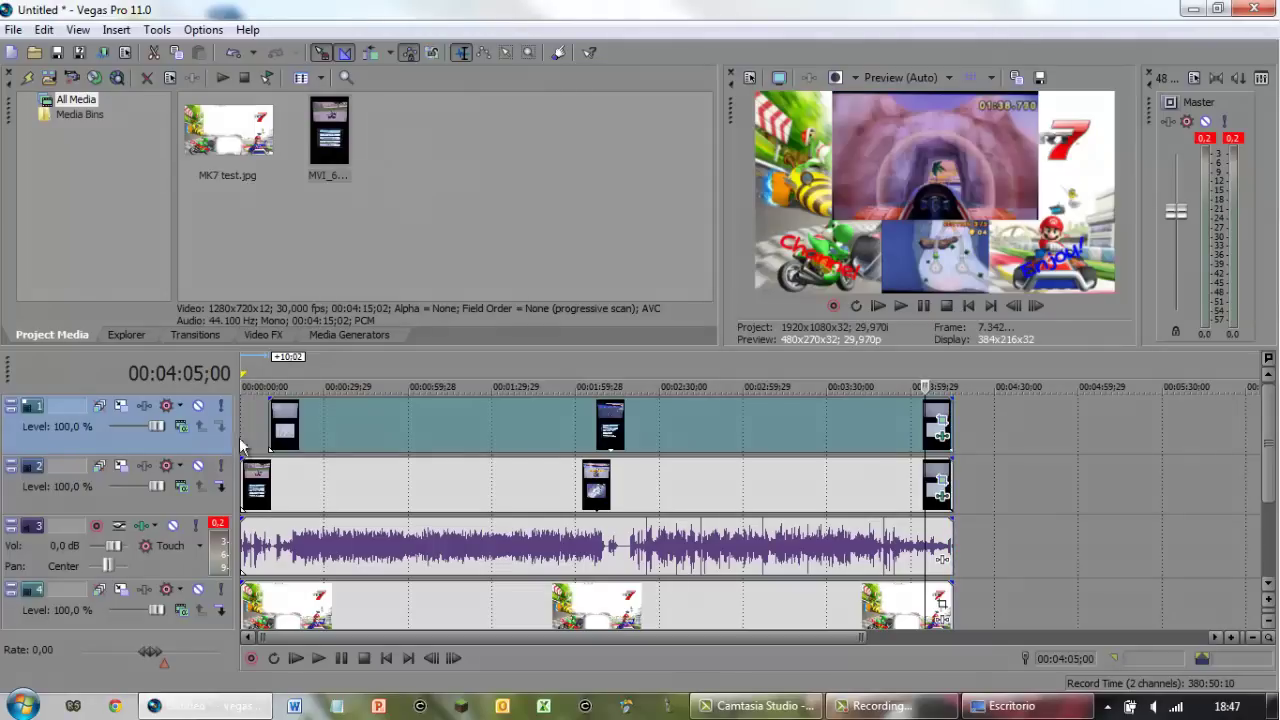
left_click(270, 420)
left_click(262, 482)
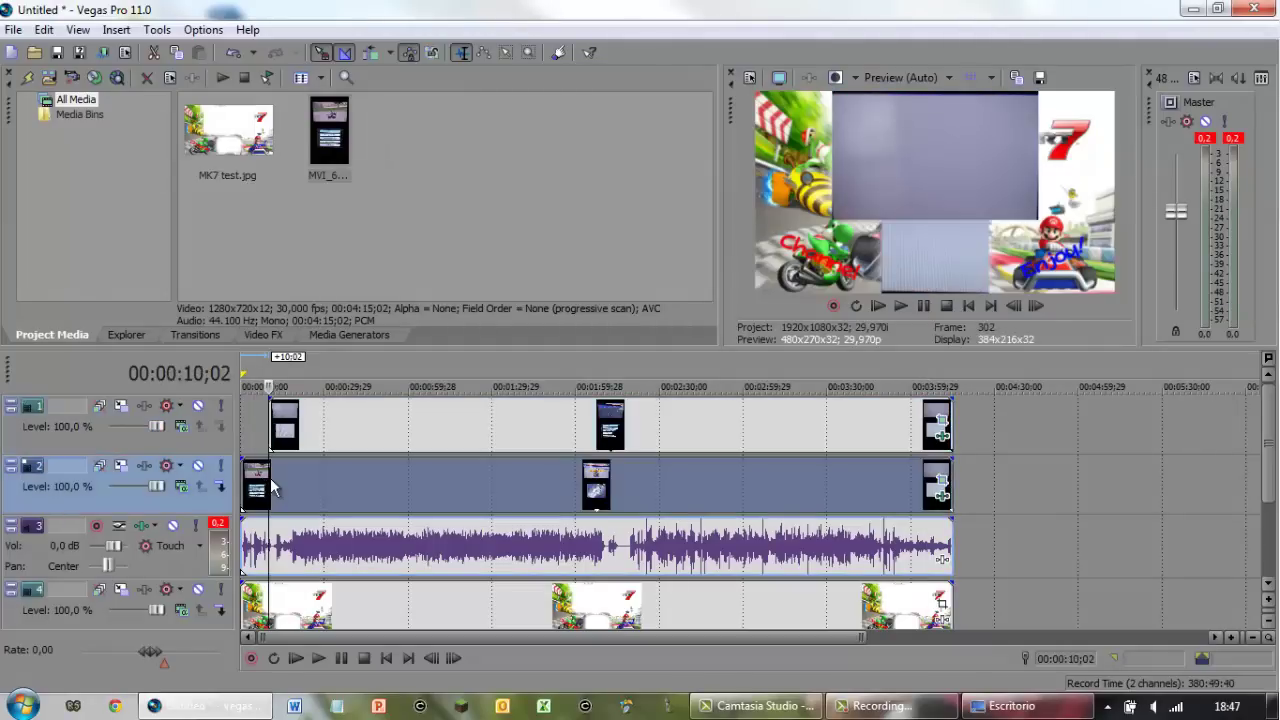
left_click(252, 490)
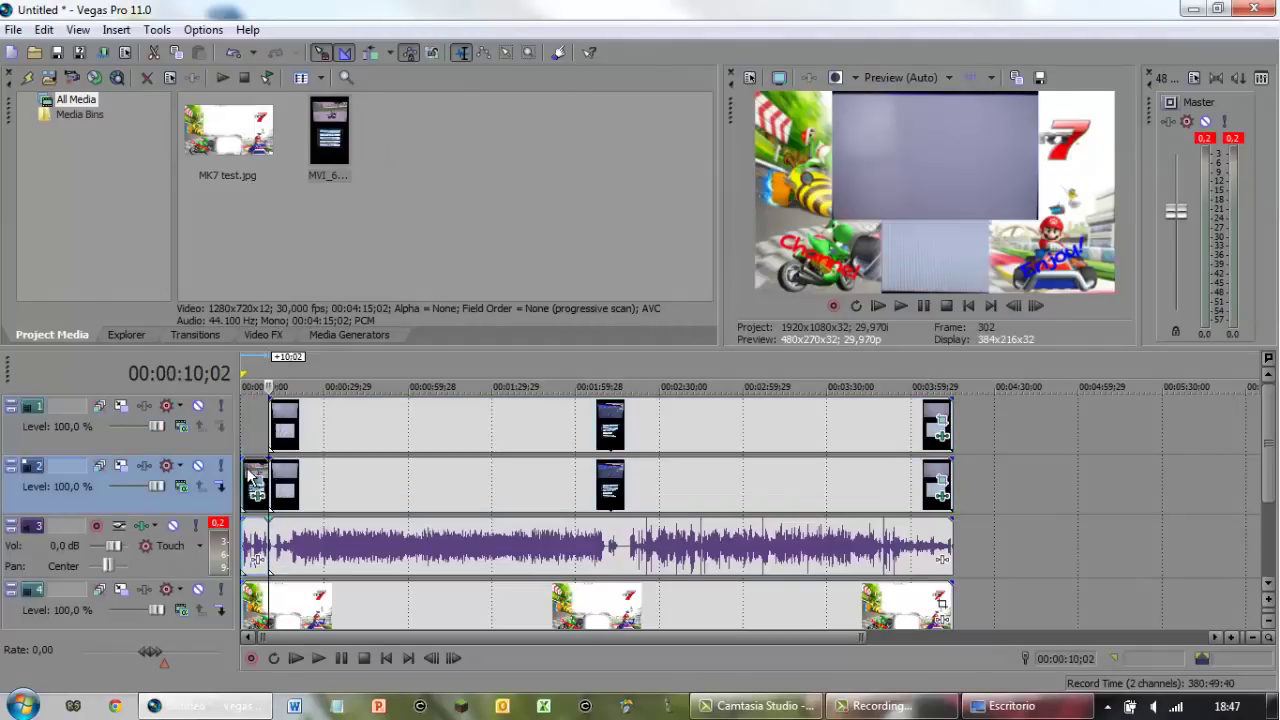
left_click_drag(356, 437, 315, 426)
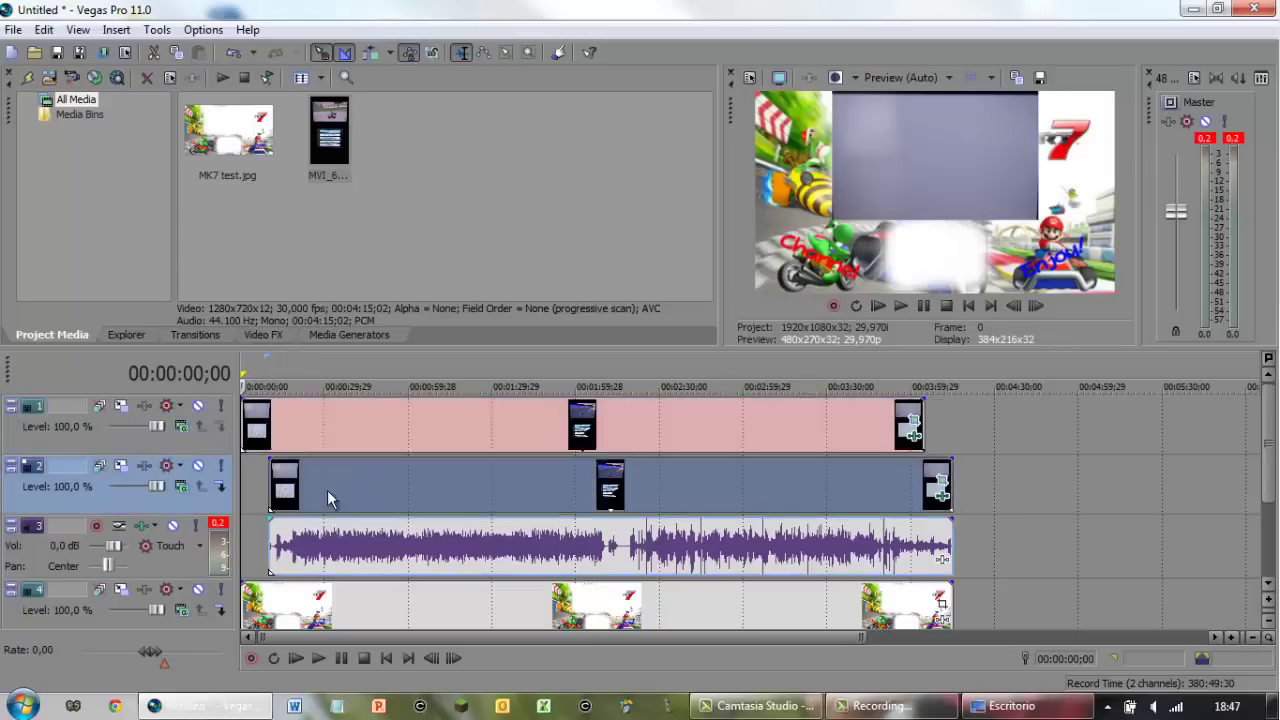
left_click_drag(327, 490, 300, 490)
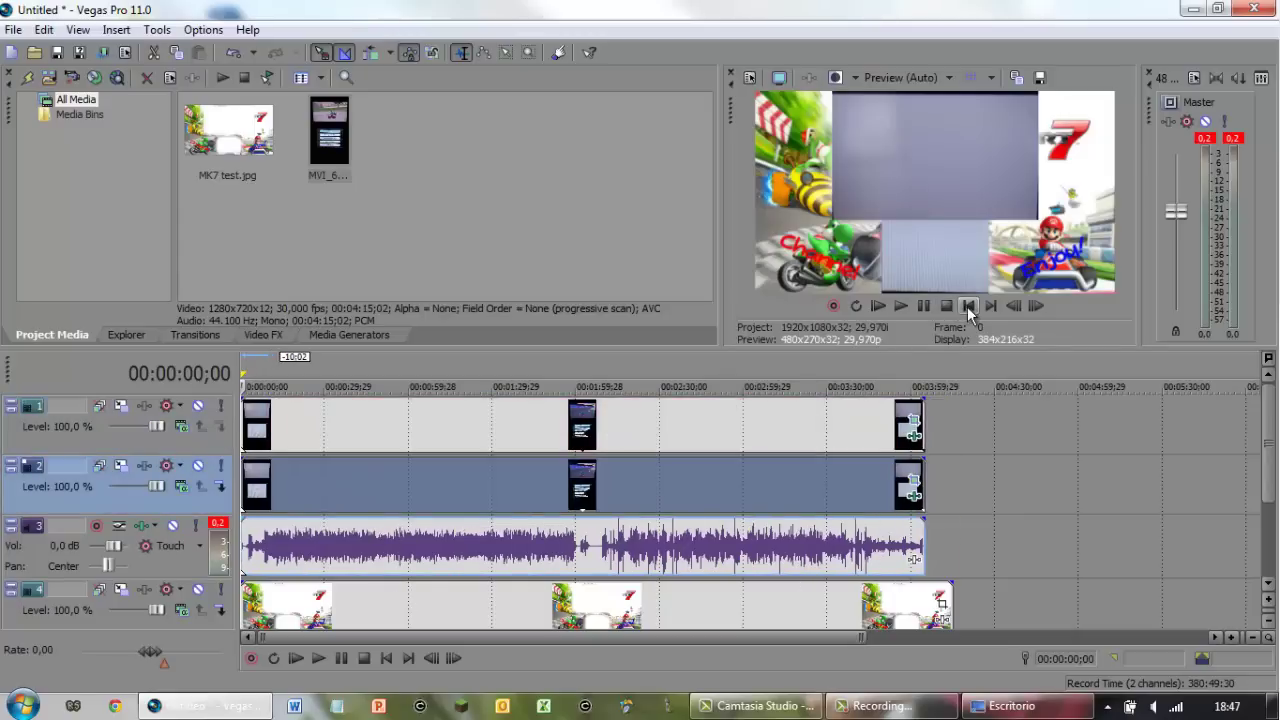
Stop playback at 00:00:16;13 and split the events on all four tracks there.
left_click(900, 306)
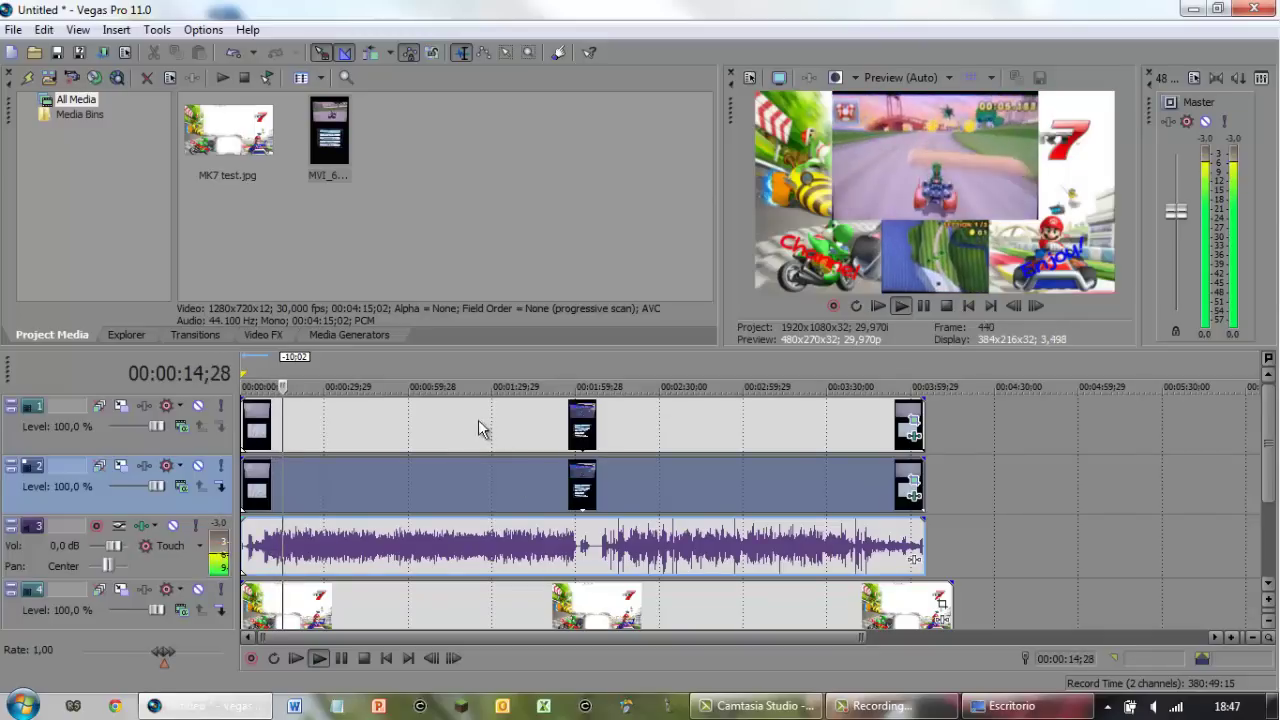
left_click(923, 305)
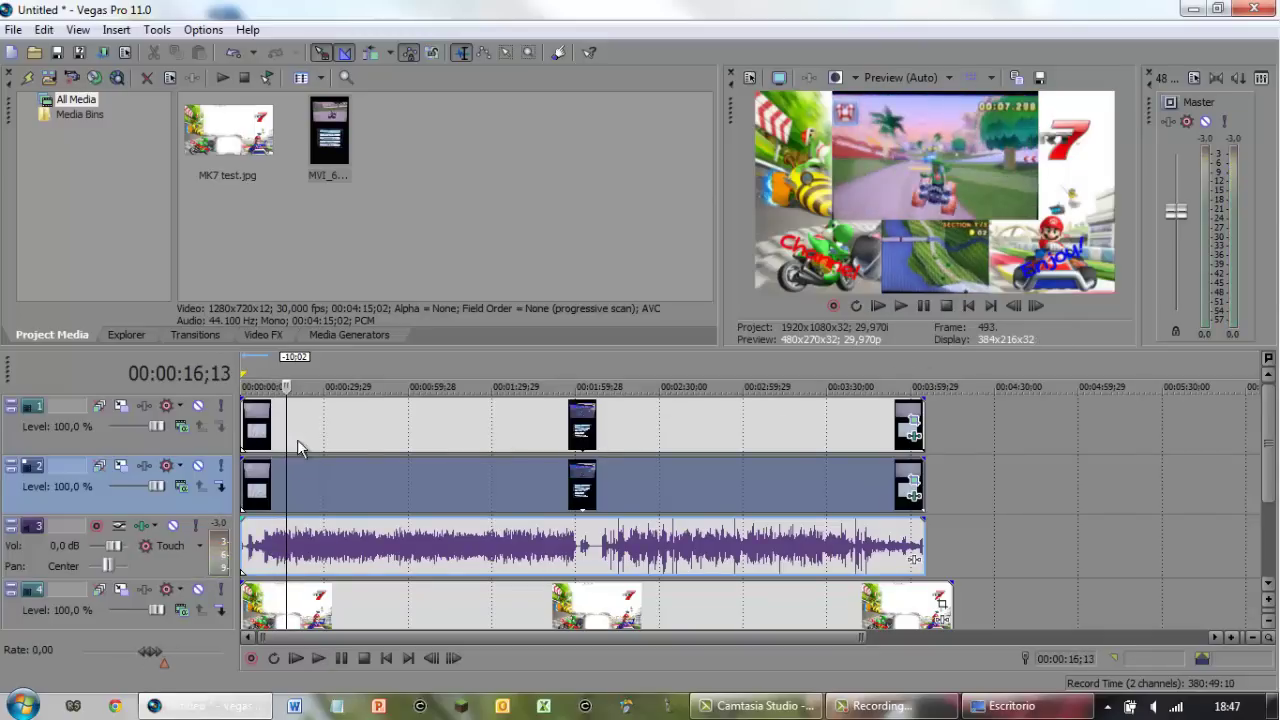
left_click(292, 538)
key("s")
left_click(286, 592)
key("s")
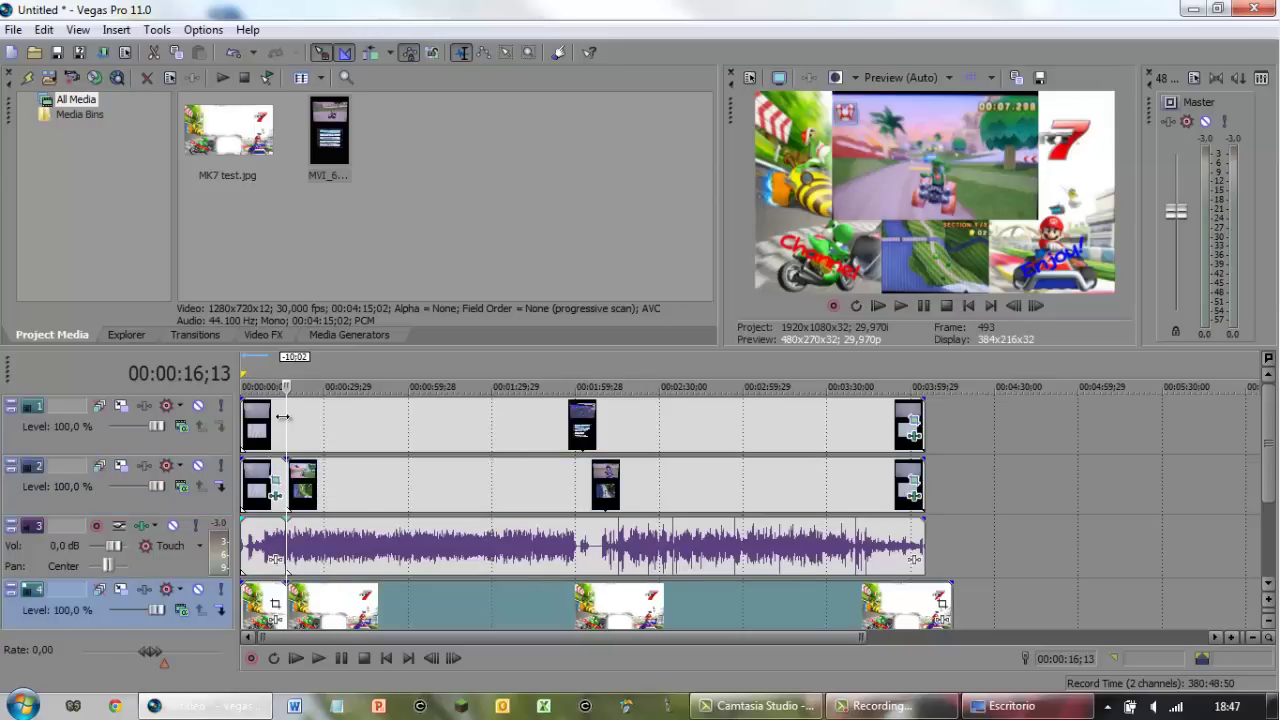
left_click(285, 428)
key("s")
Delete the parts before 16;13 on all four tracks.
left_click(262, 440)
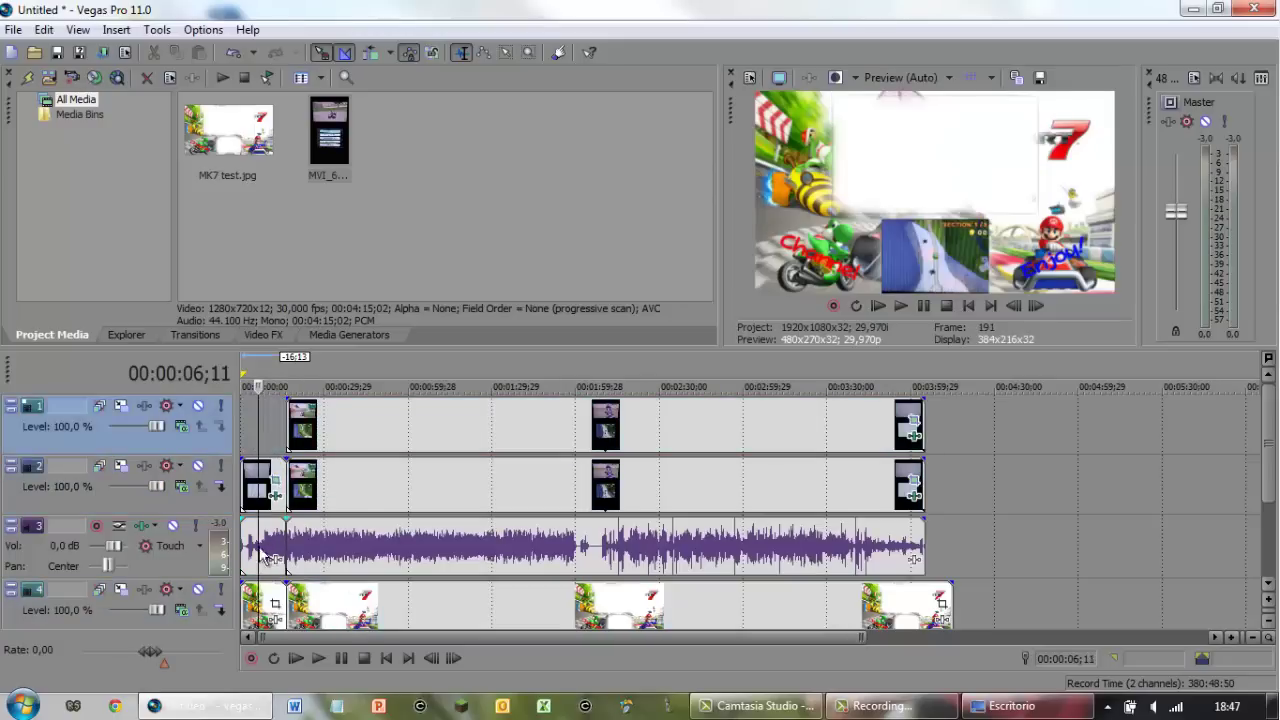
left_click(265, 550, "ctrl")
key("Delete")
left_click(265, 605)
key("Delete")
Scrub the playhead to 00:00:26;25 to mark the excerpt's end.
left_click(360, 434)
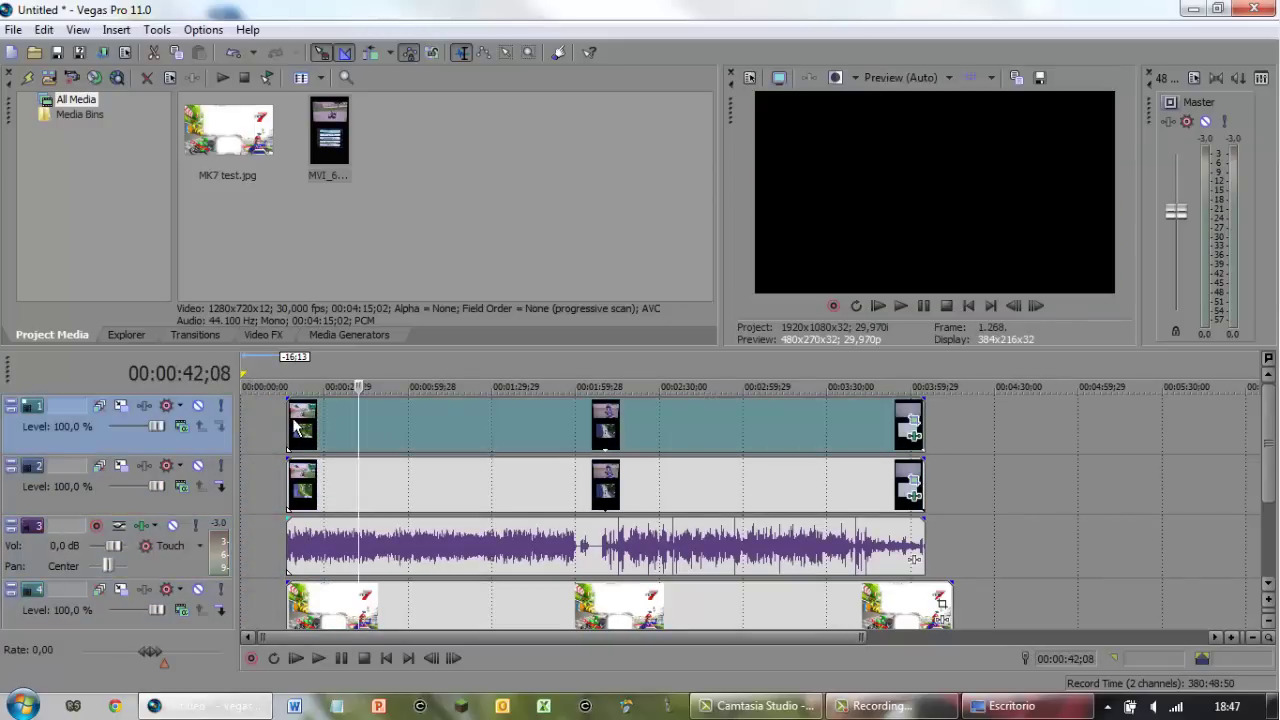
left_click(294, 424)
left_click(341, 413)
left_click(327, 425)
left_click(313, 425)
left_click(309, 424)
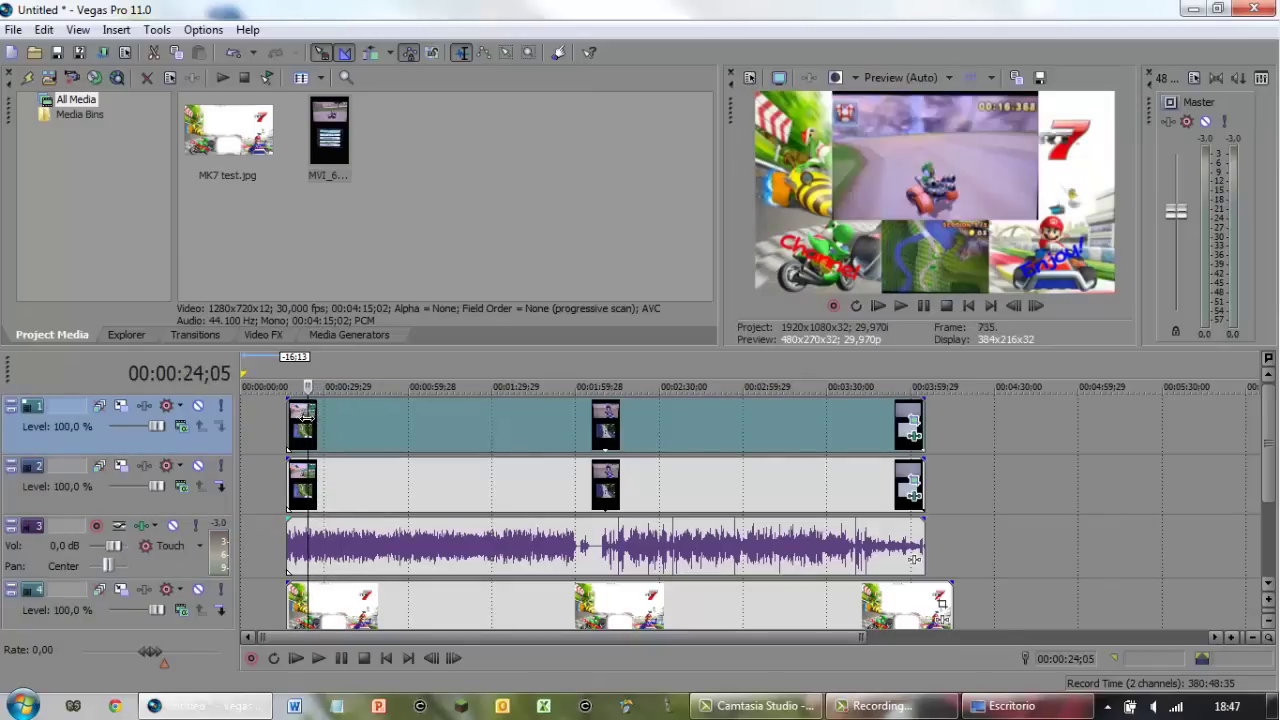
left_click(322, 422)
left_click(320, 423)
left_click(318, 423)
left_click(316, 424)
Split all tracks at 26;25 and delete the trailing parts.
key("s")
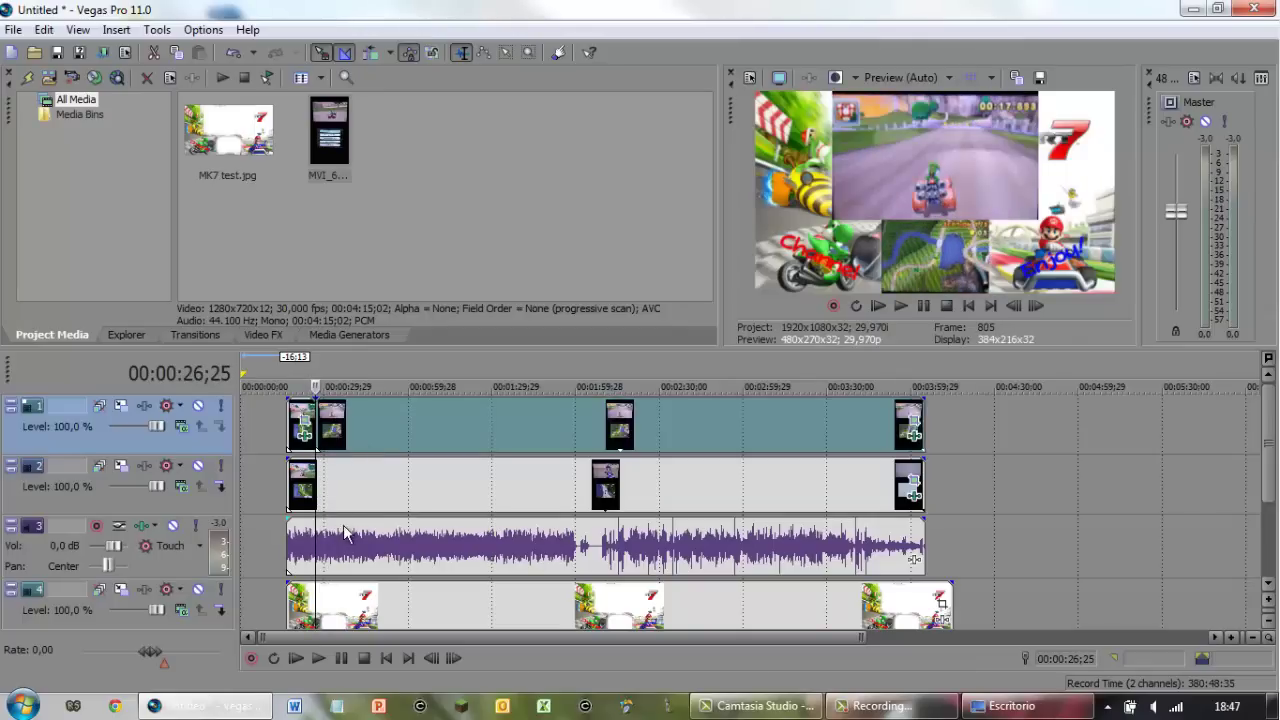
left_click(318, 492)
left_click(370, 545)
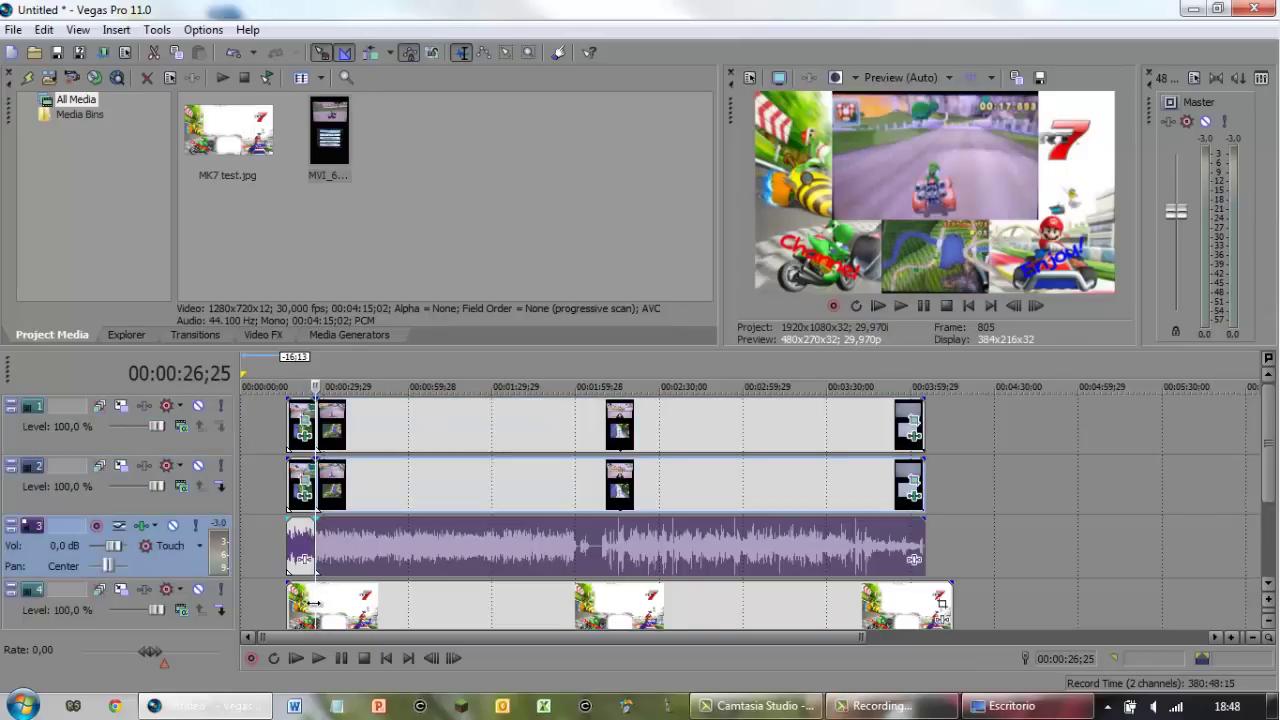
left_click(370, 605)
key("s")
left_click(393, 435)
left_click(408, 490, "ctrl")
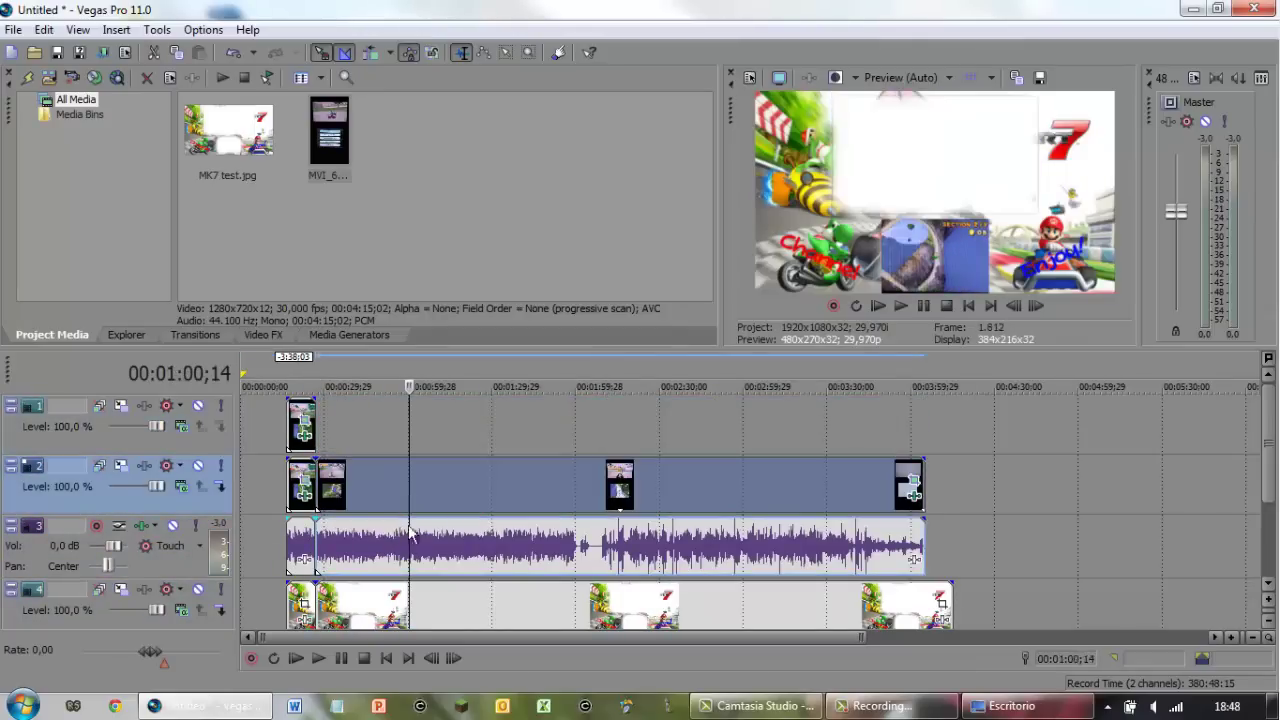
key("Delete")
left_click(364, 605)
key("Delete")
Slide the trimmed clips on all four tracks to 00:00:00 and open Render As.
left_click_drag(305, 430, 259, 430)
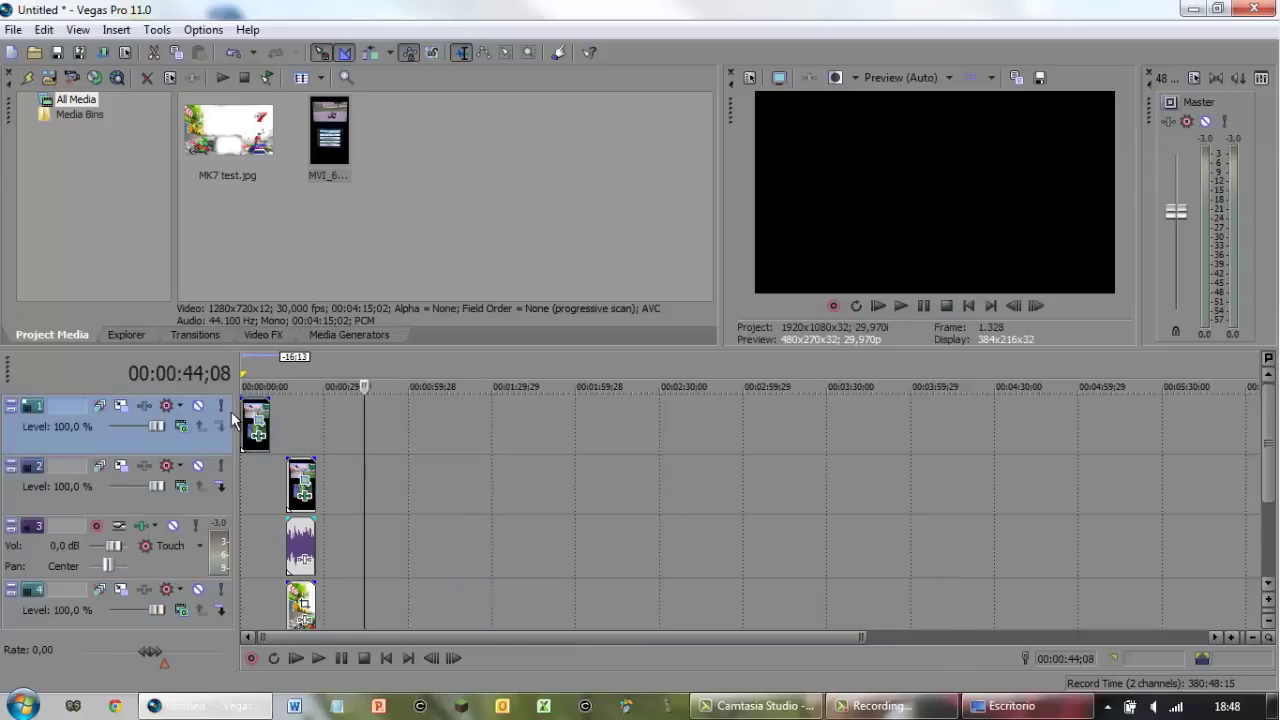
left_click_drag(304, 495, 228, 500)
left_click_drag(300, 605, 268, 605)
left_click(13, 29)
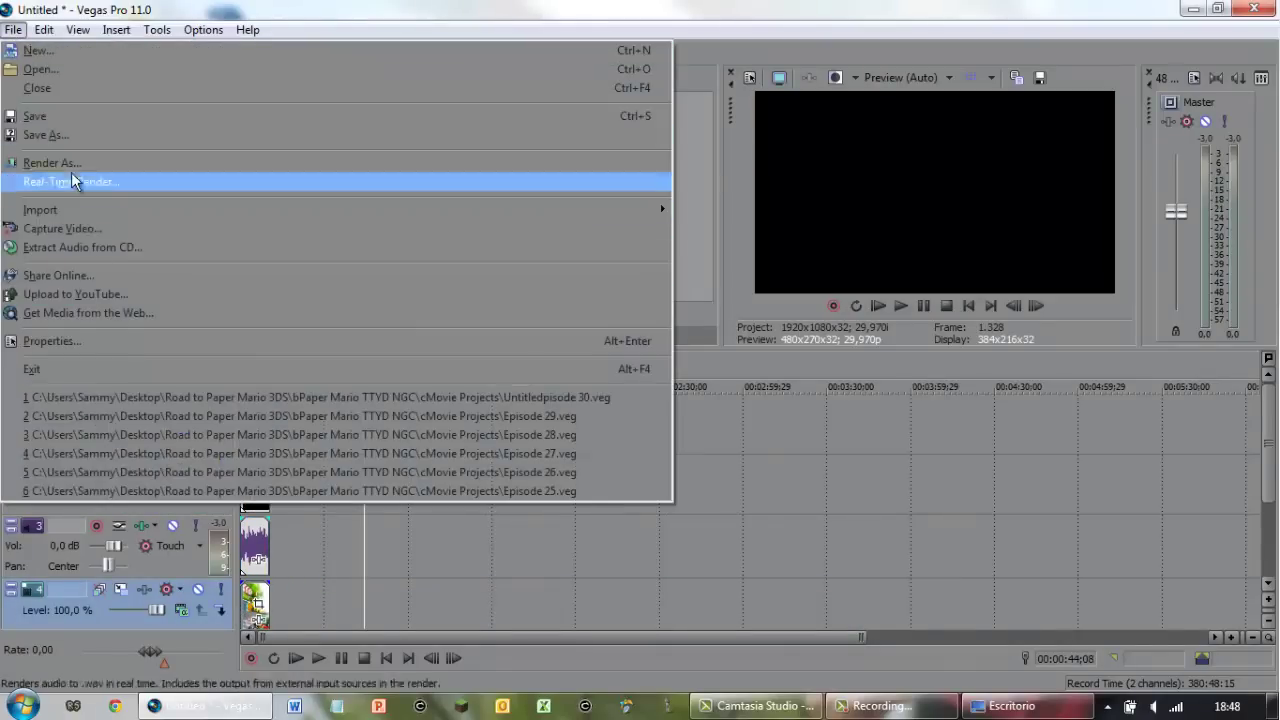
left_click(71, 176)
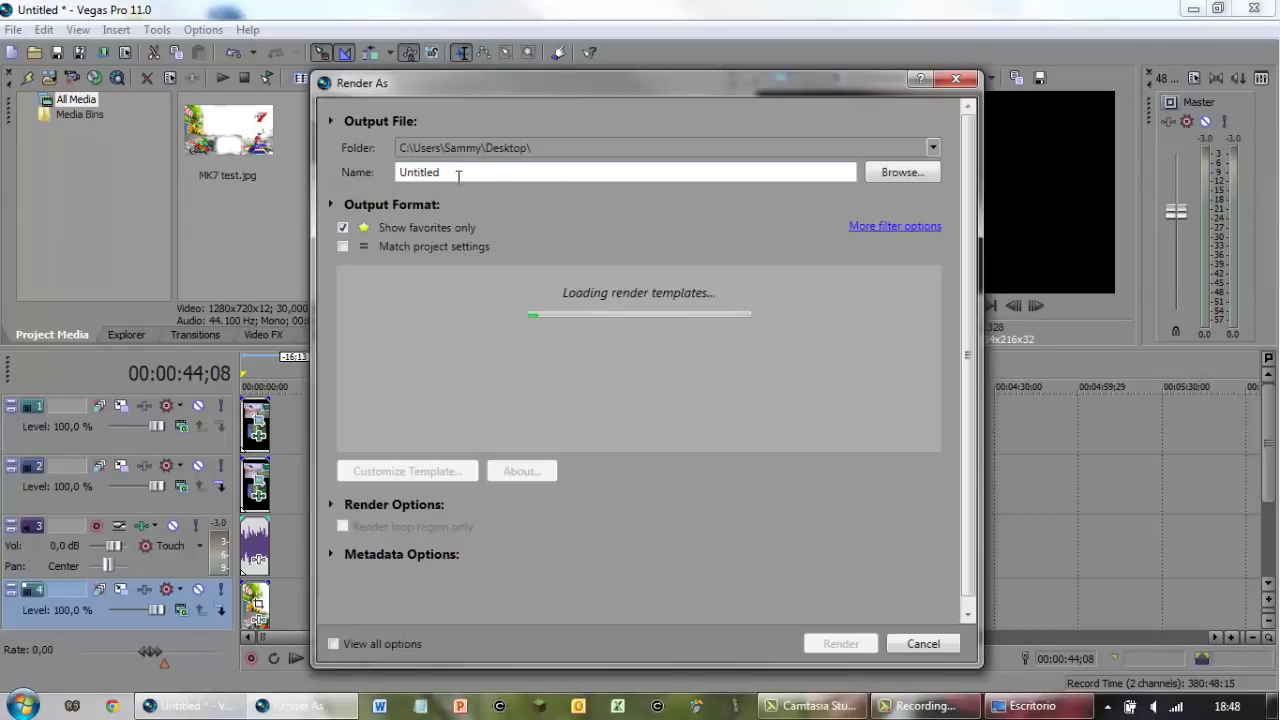
Name the output 'MK7 test', choose the TTYD Test MP4 template, and render.
double_click(458, 176)
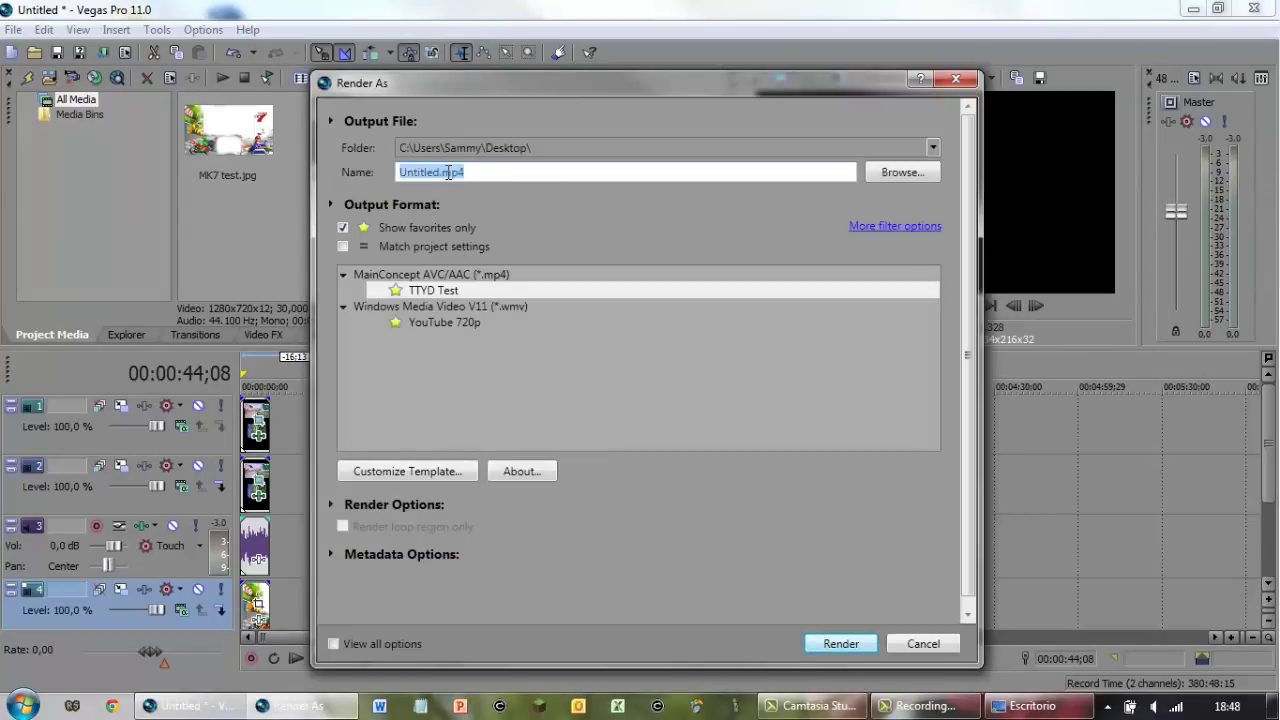
type("MK7 test")
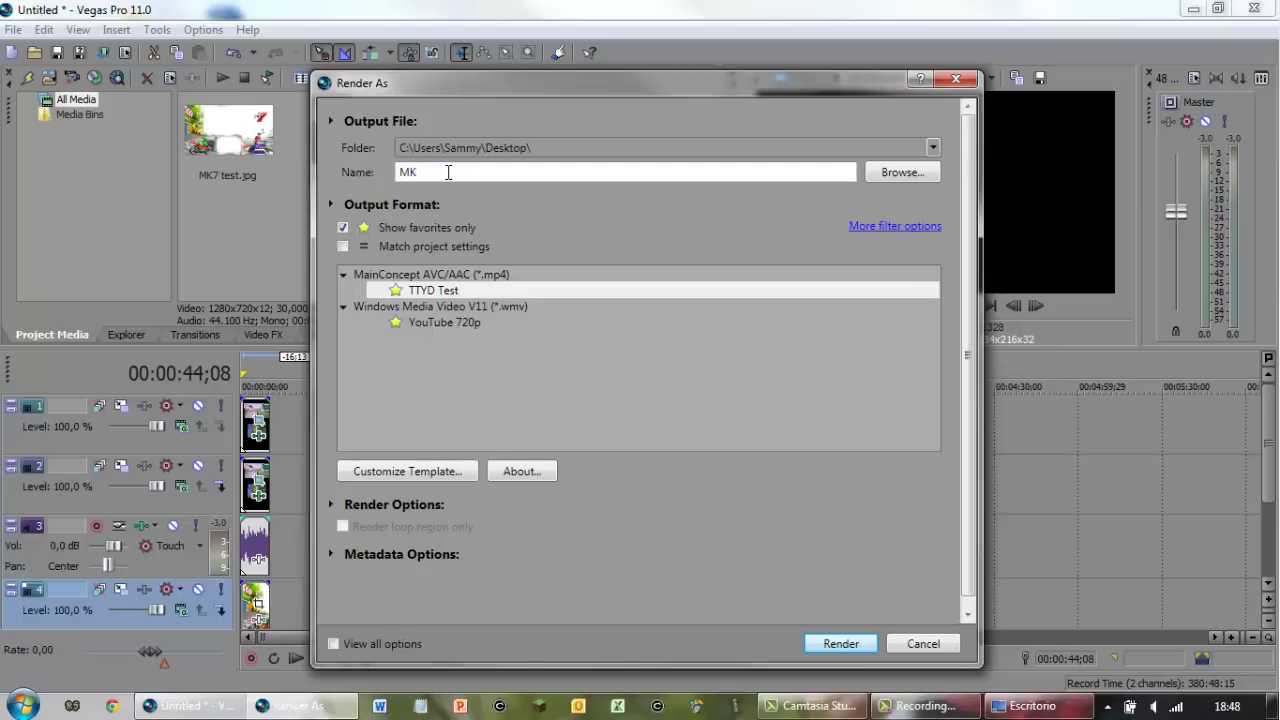
left_click(435, 292)
left_click(842, 644)
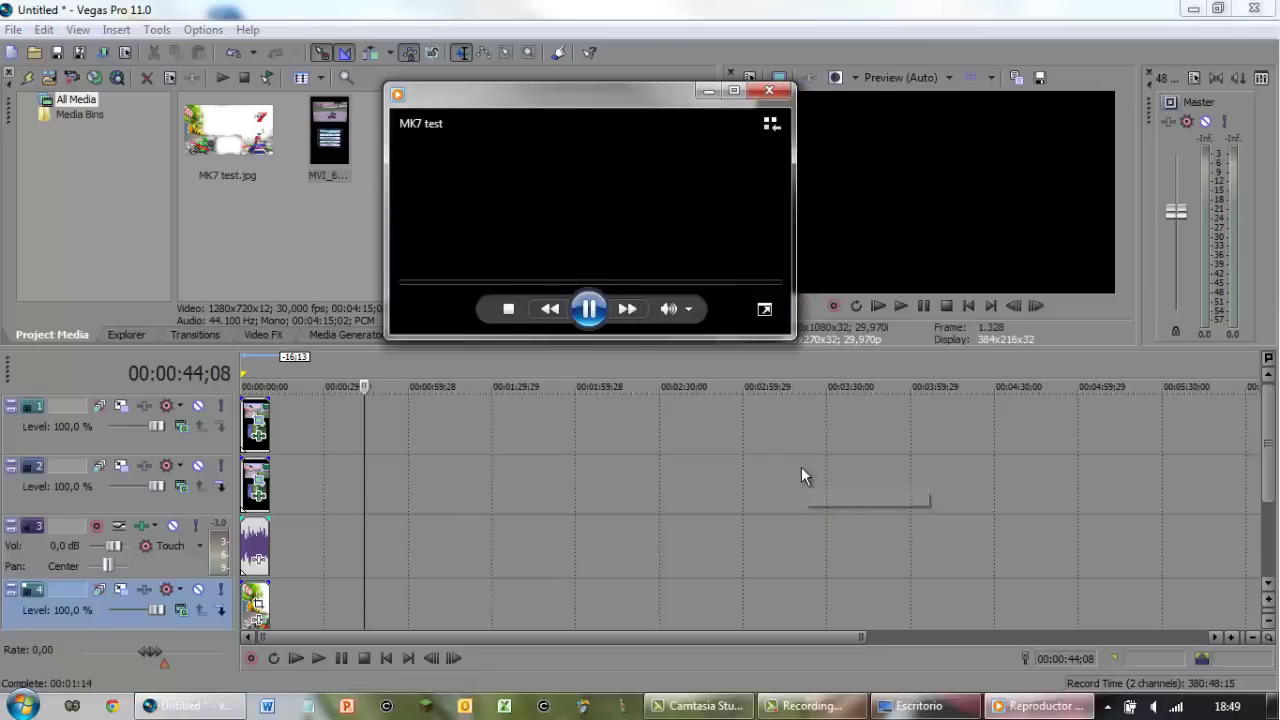
Enlarge the Media Player window to watch the MK7 test video, then bring the Desktop folder forward.
left_click_drag(820, 361, 1170, 548)
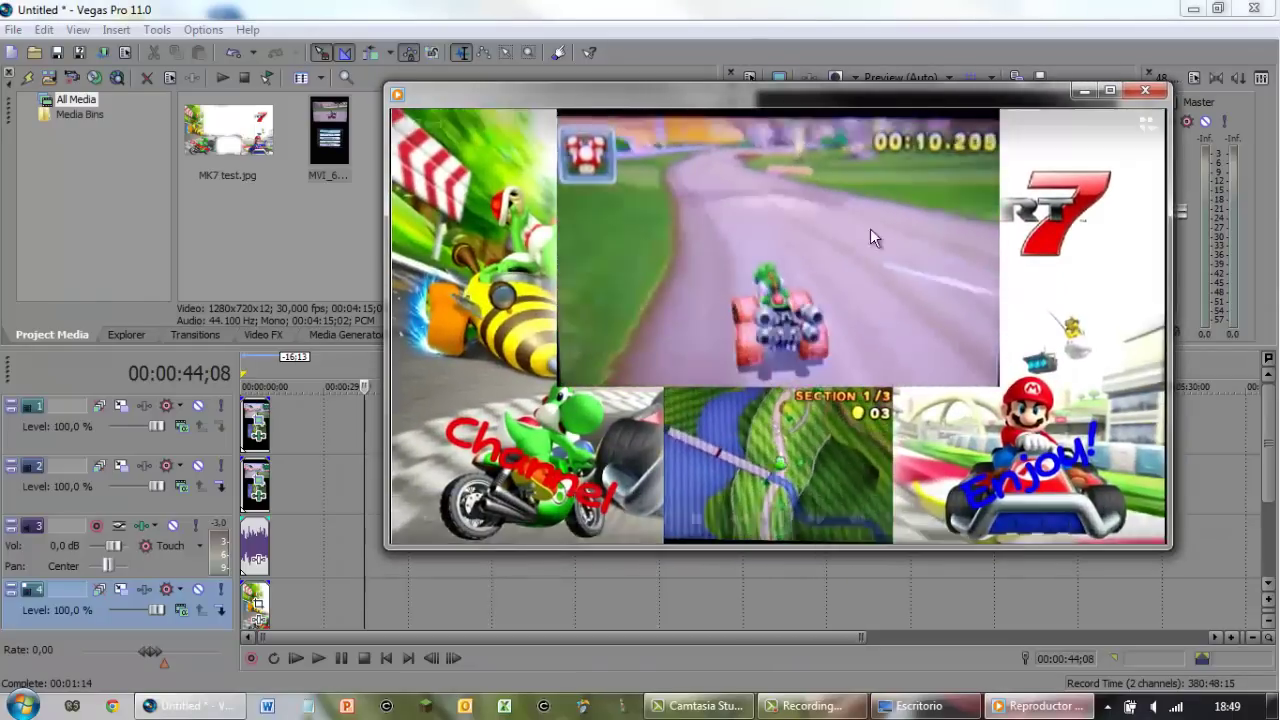
mouse_move(866, 232)
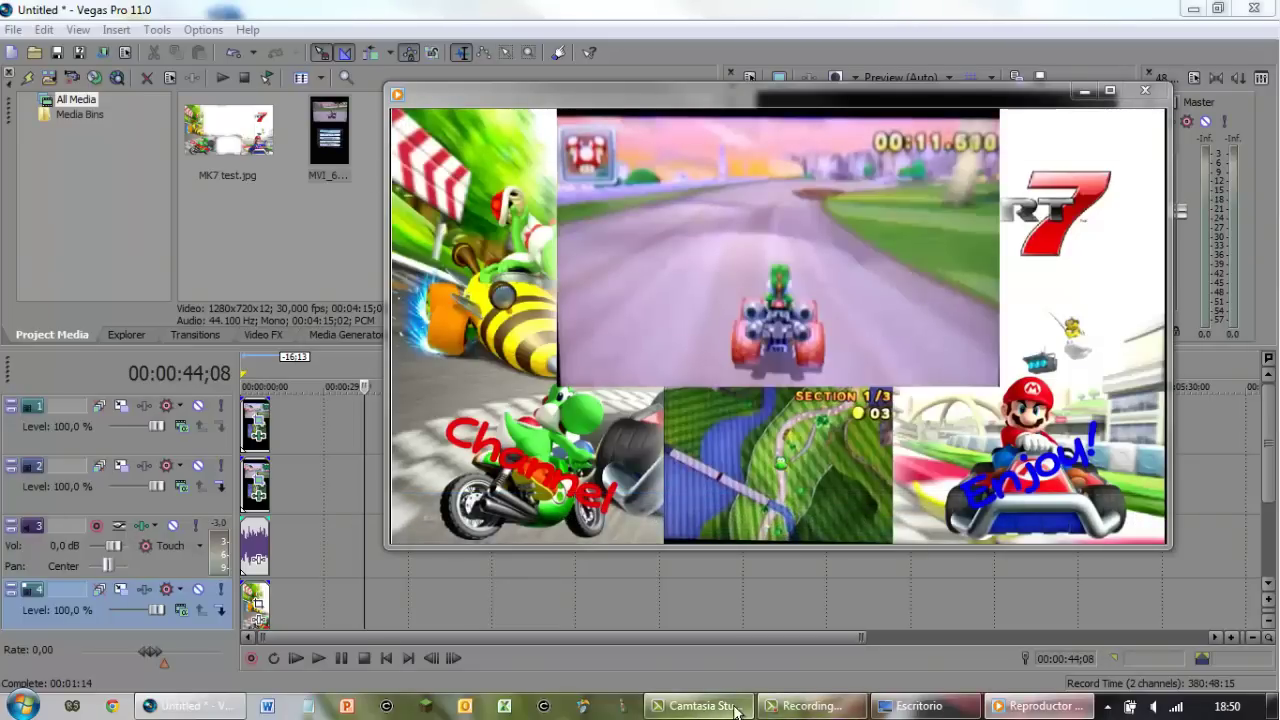
left_click(915, 706)
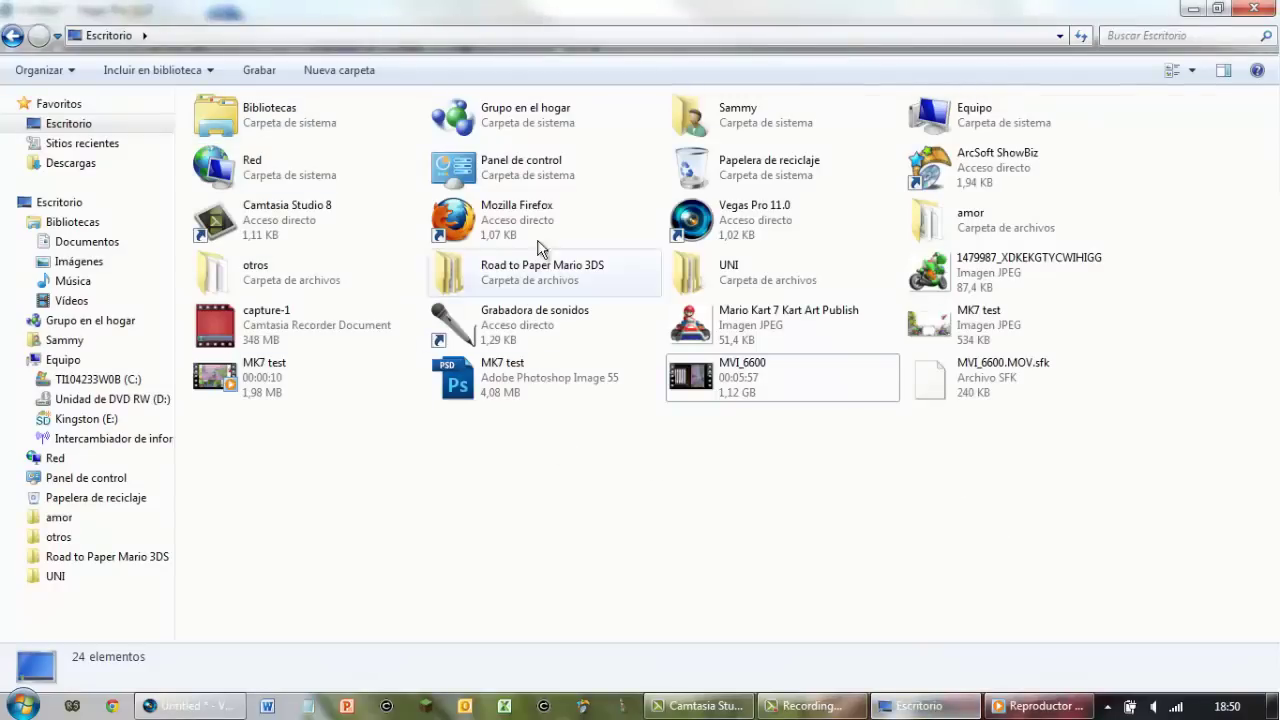
Close the Desktop Explorer window and move the MK7 test player window further left.
left_click(1250, 12)
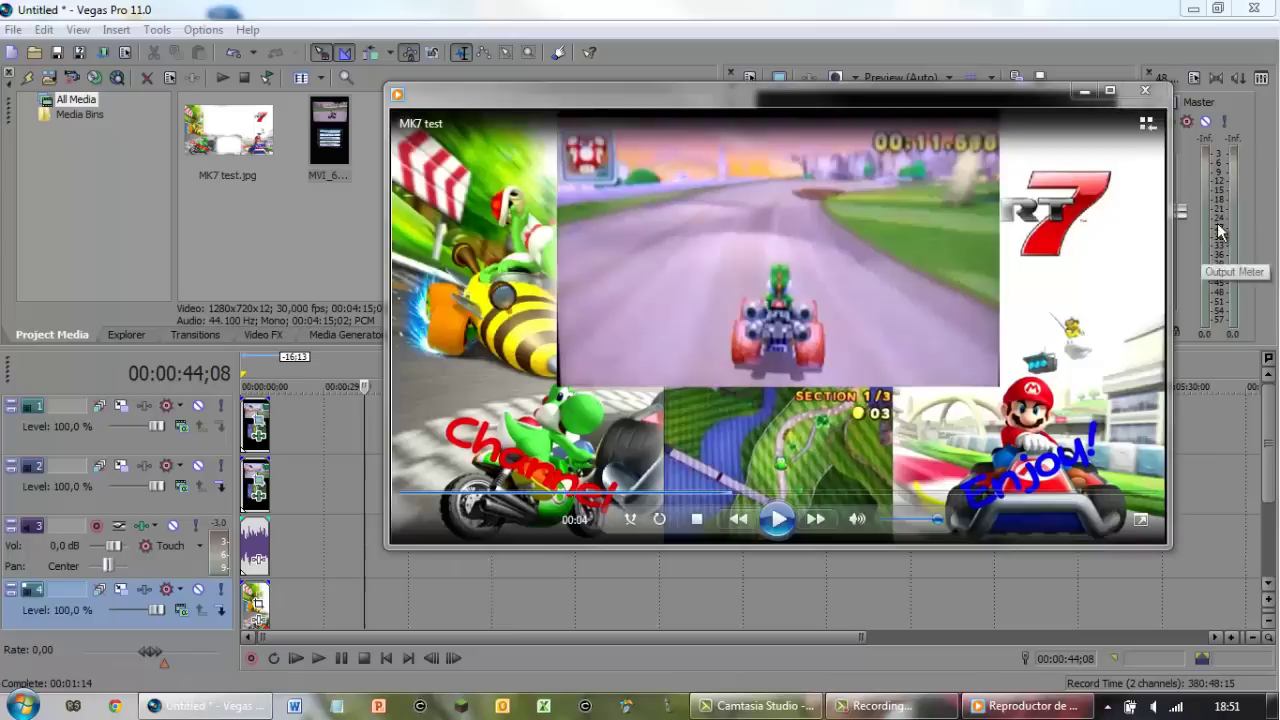
left_click_drag(1000, 97, 825, 105)
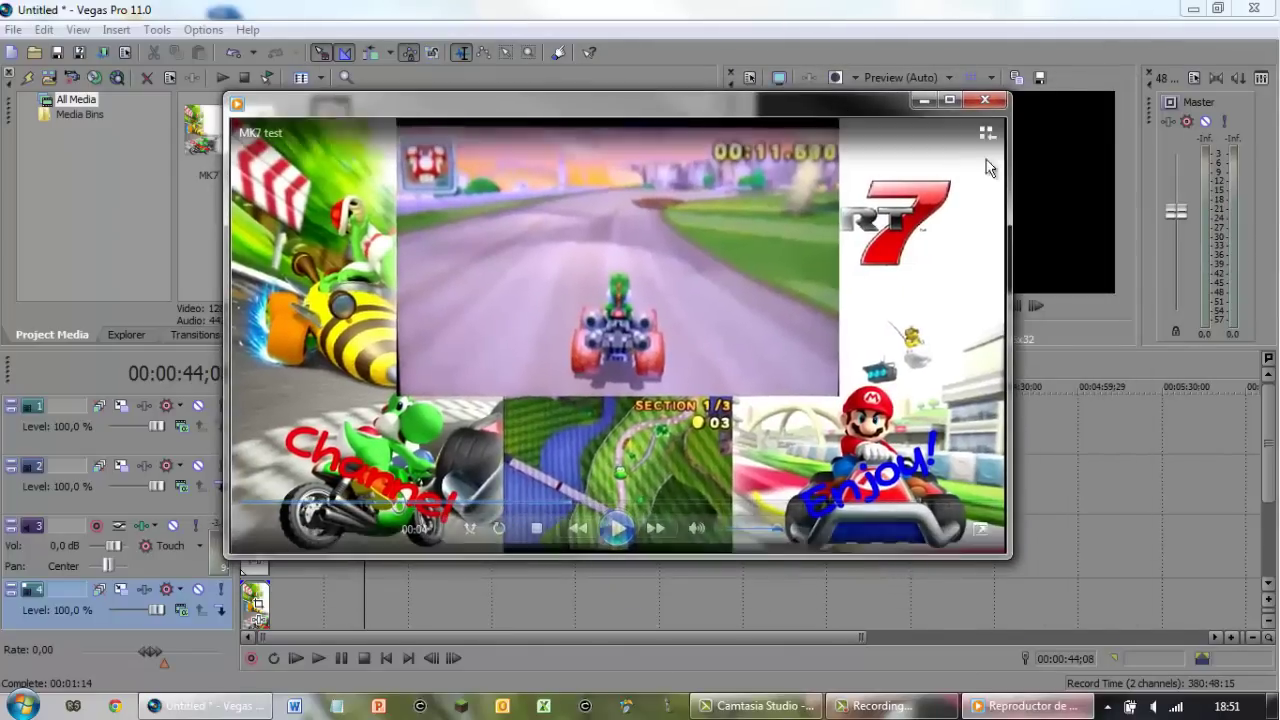